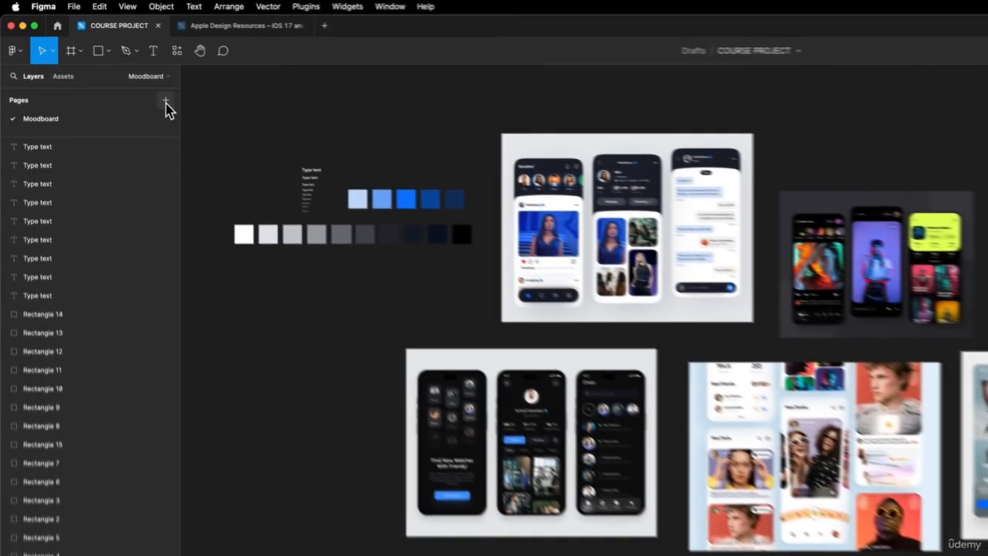
- Add a new page to the project and name it Wireframes
click(109, 67)
text(Wi)
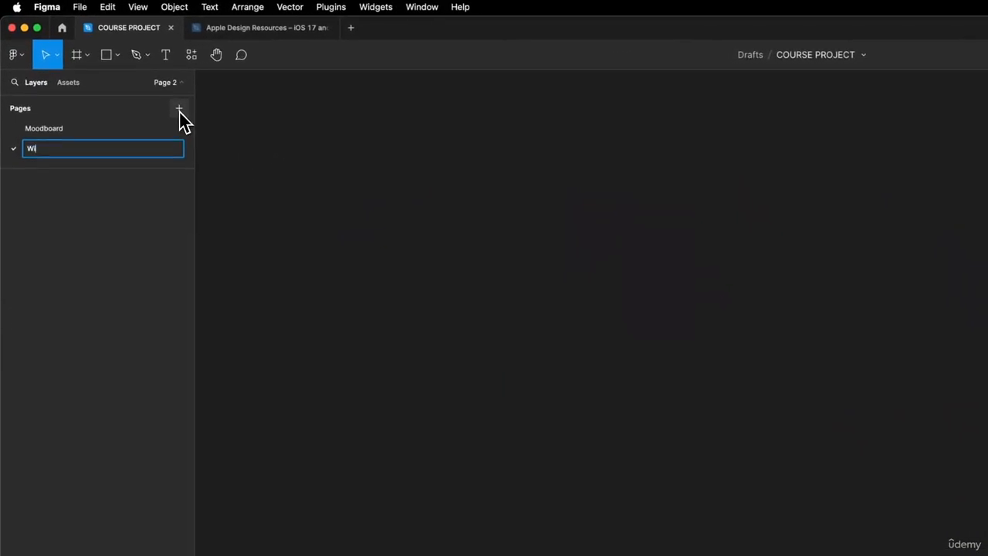
text(reframes)
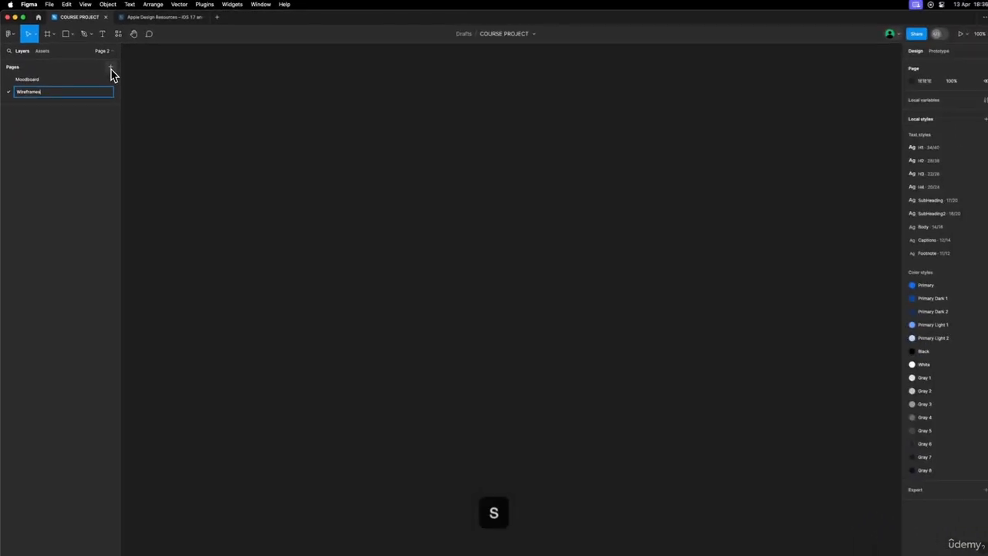
key(Return)
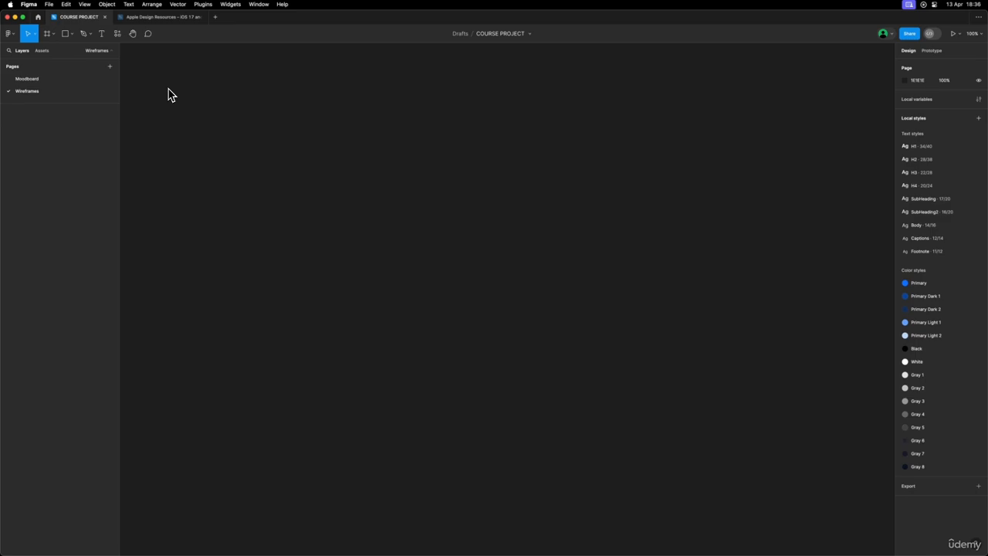
- Create an iPhone 14 & 15 Pro frame on the Wireframes page and deselect it
click(47, 33)
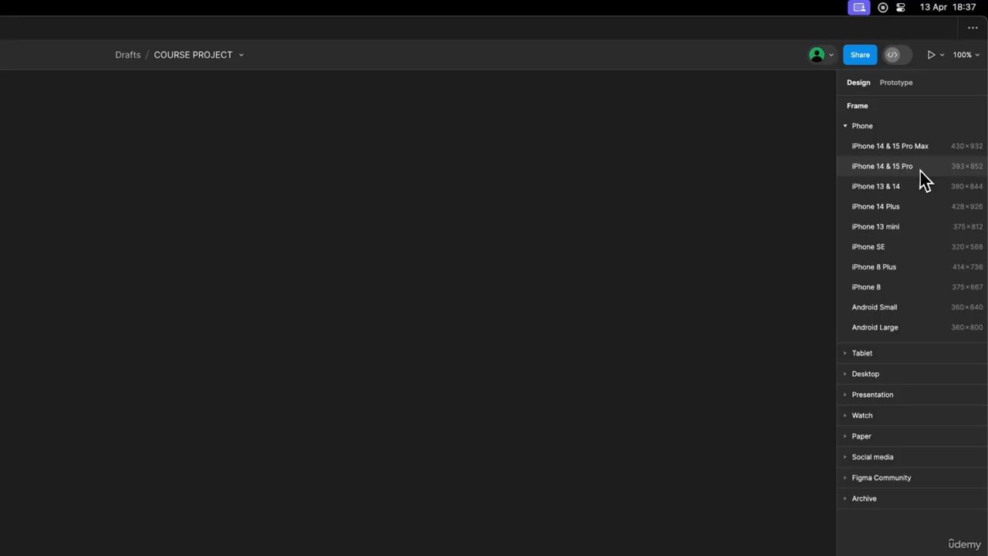
click(921, 171)
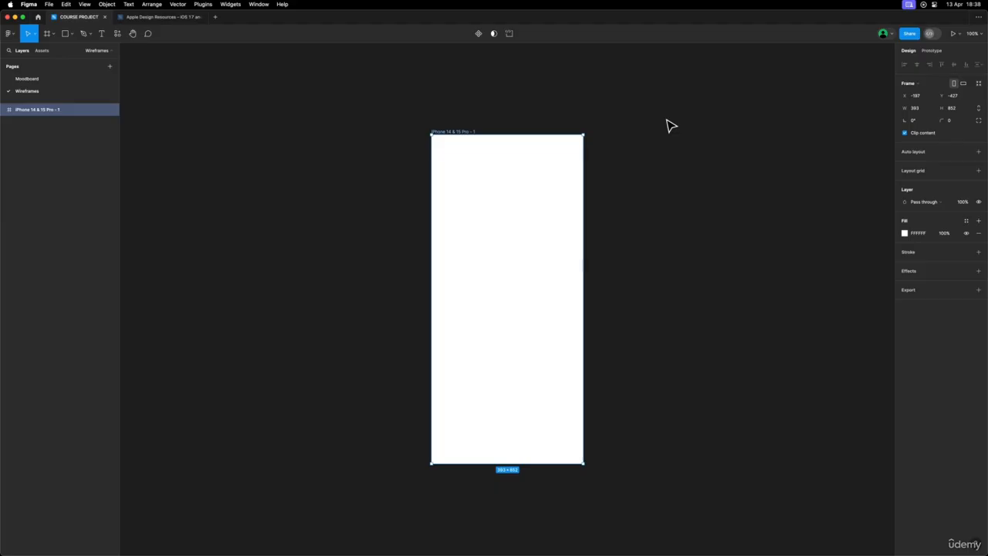
click(653, 121)
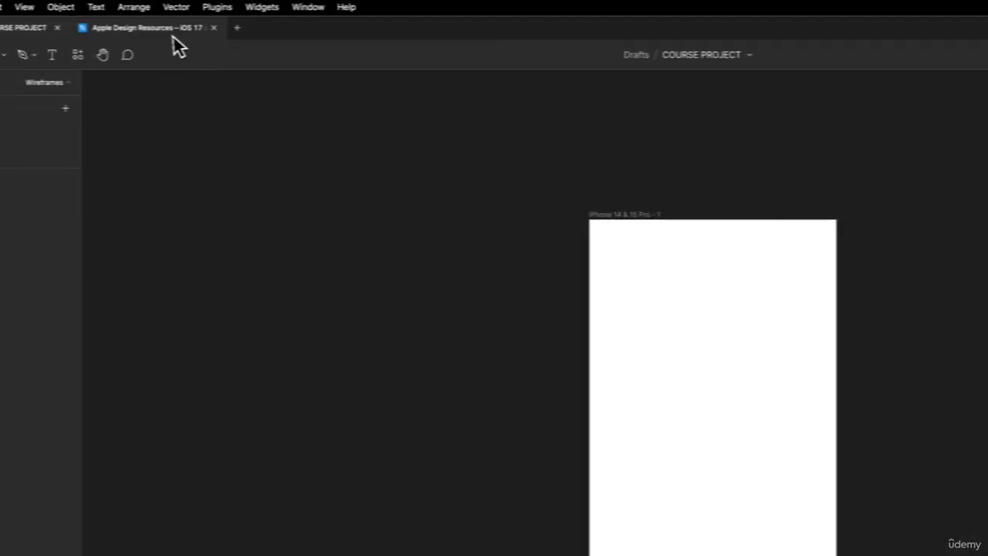
- Switch to the Apple Design Resources – iOS 17 file and inspect the status bar on the iPhone home screen
click(173, 35)
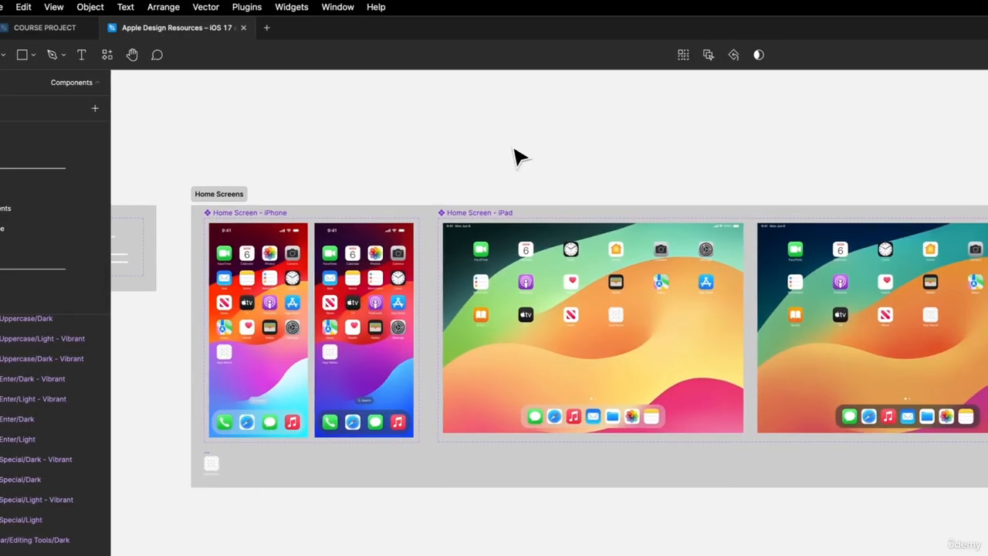
scroll(514, 149, up, 2)
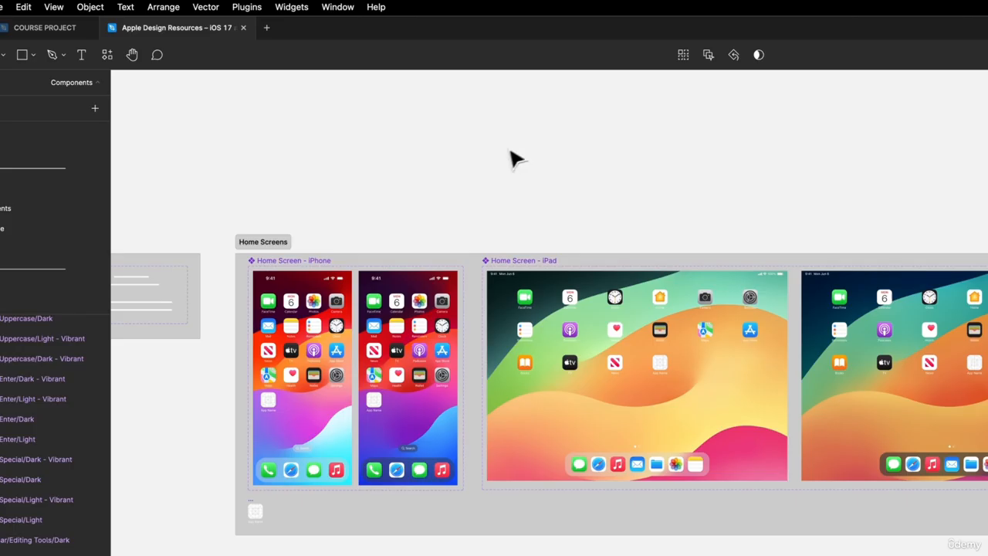
scroll(317, 281, up, 5)
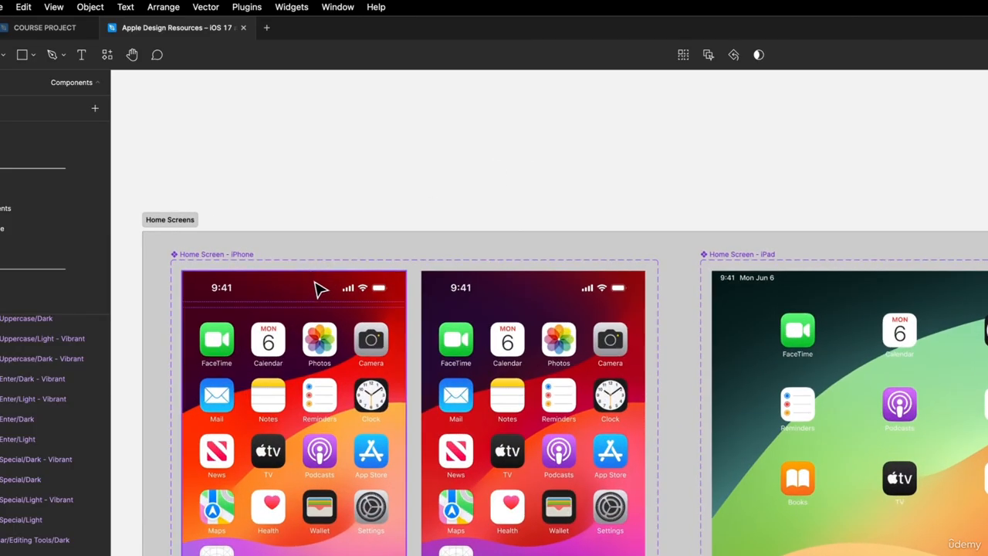
click(316, 285)
scroll(390, 282, down, 3)
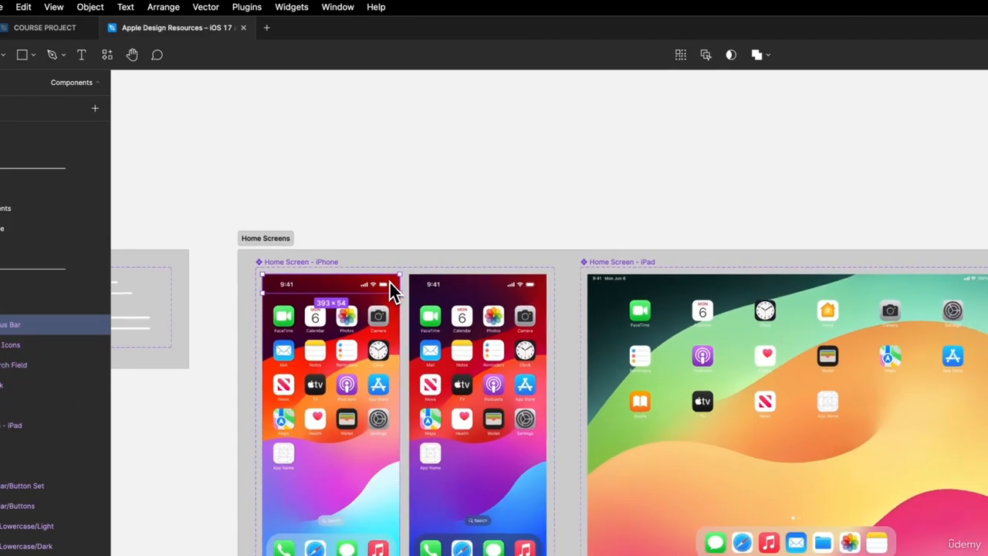
- Select the home indicator of the light toolbar variant in the Keyboard - iPhone component set
scroll(379, 256, right, 5)
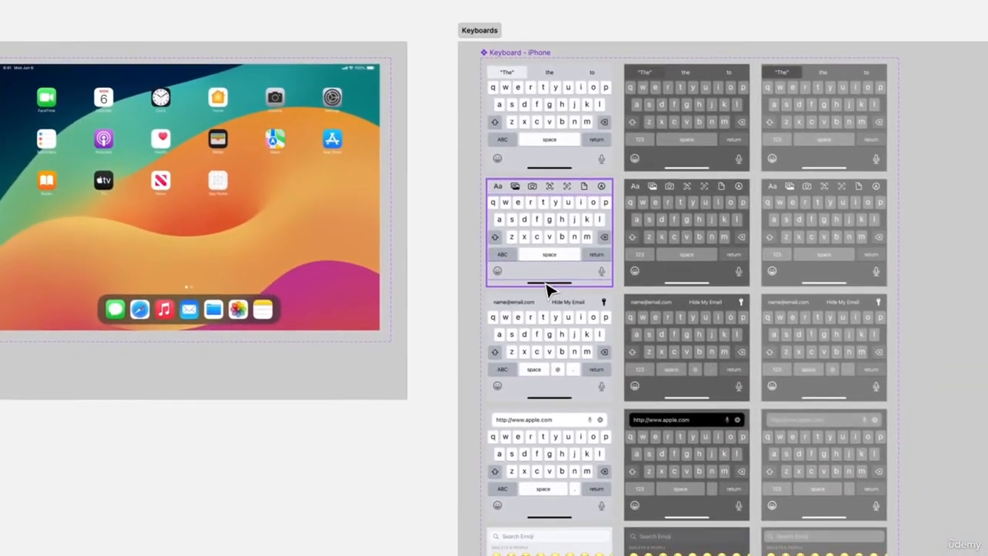
click(893, 462)
scroll(546, 289, up, 5)
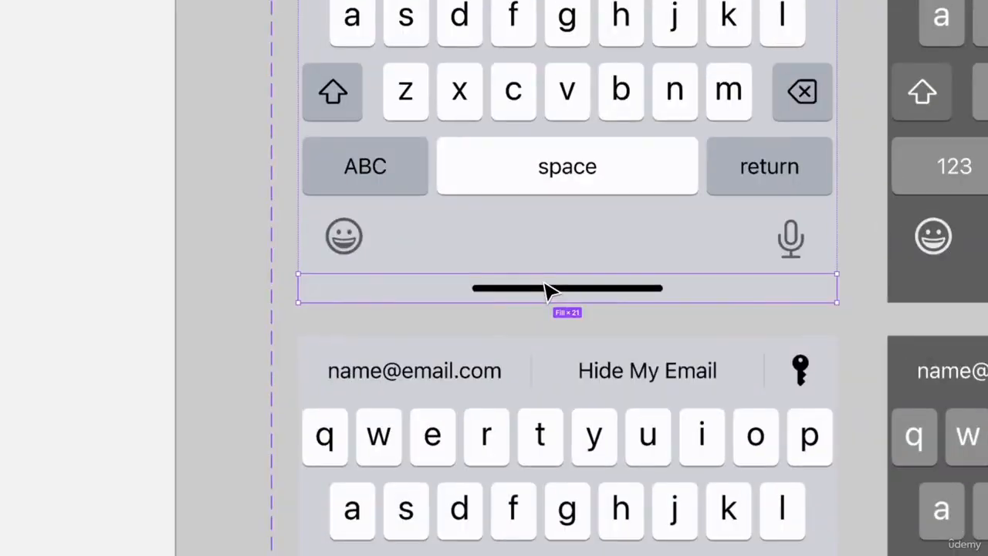
scroll(585, 286, down, 6)
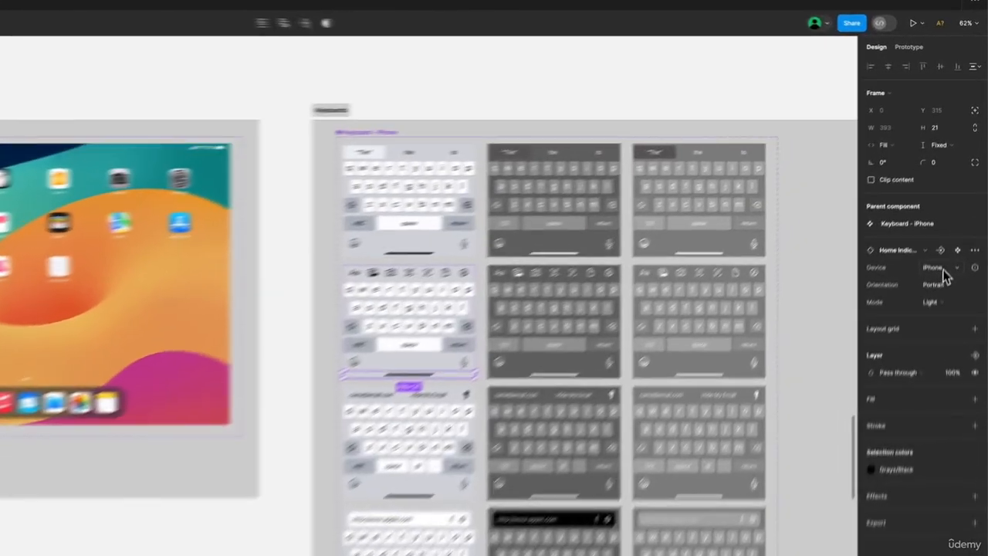
- Examine the home indicator's device, orientation and mode options
click(955, 211)
click(955, 211)
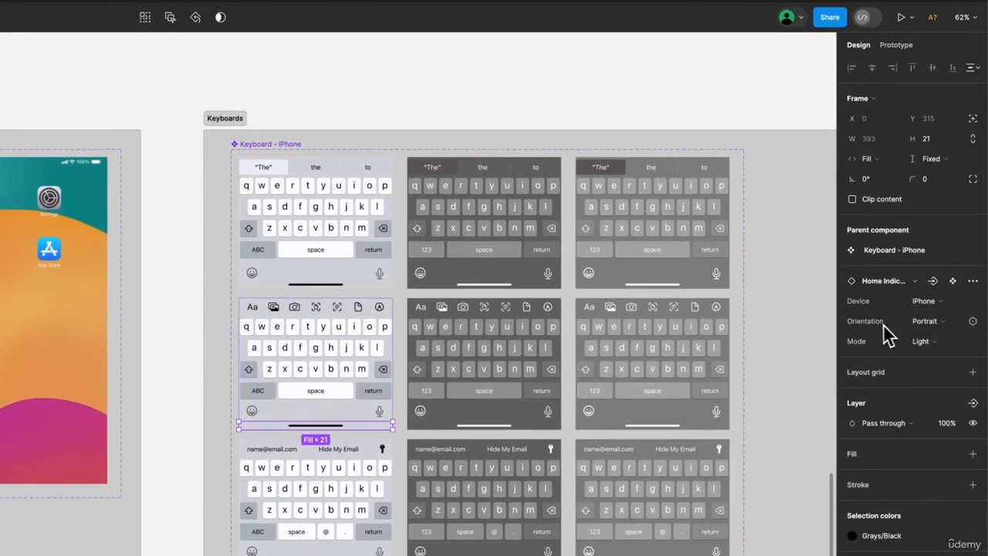
click(914, 344)
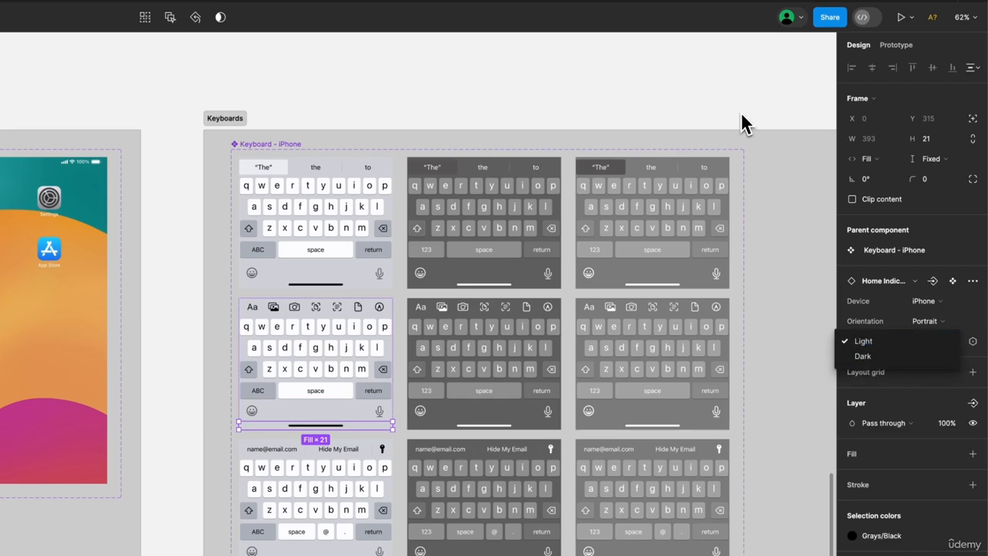
click(908, 340)
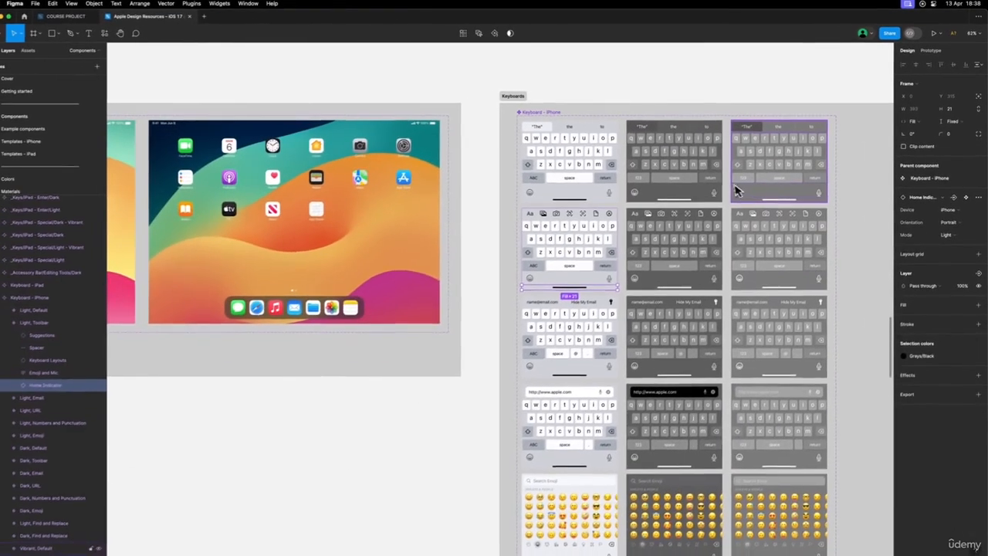
- Copy the selected home indicator and return to the COURSE PROJECT file
scroll(540, 198, down, 5)
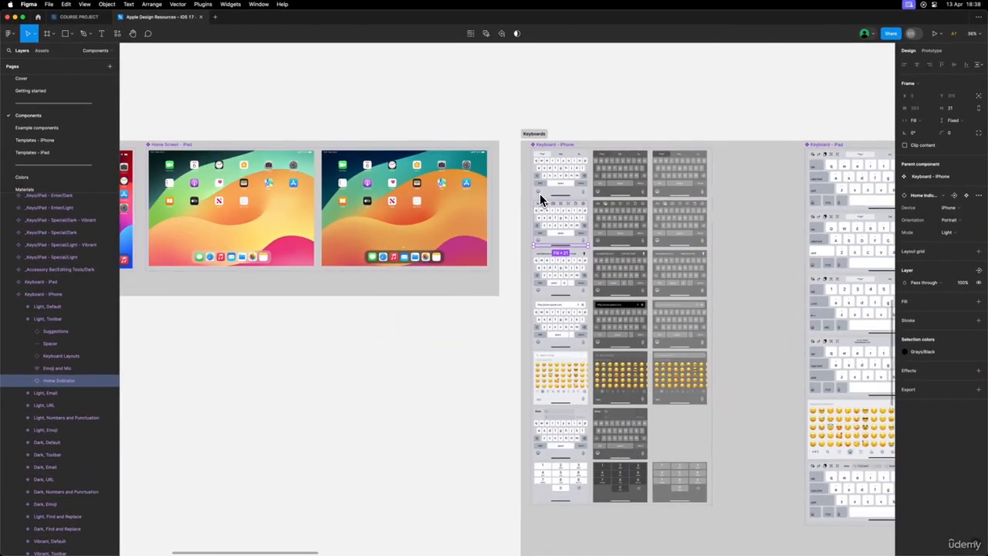
scroll(540, 198, right, 5)
scroll(540, 199, left, 4)
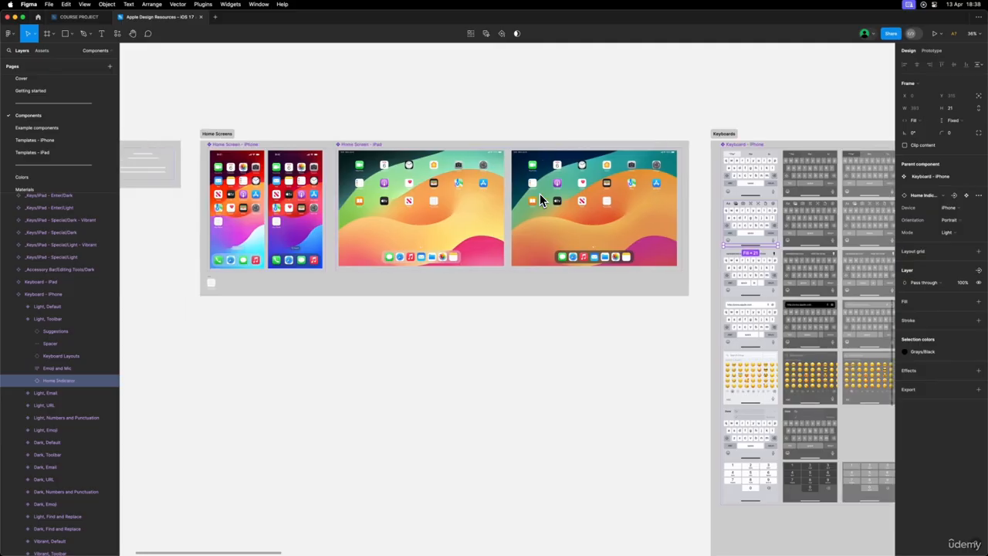
scroll(540, 198, up, 2)
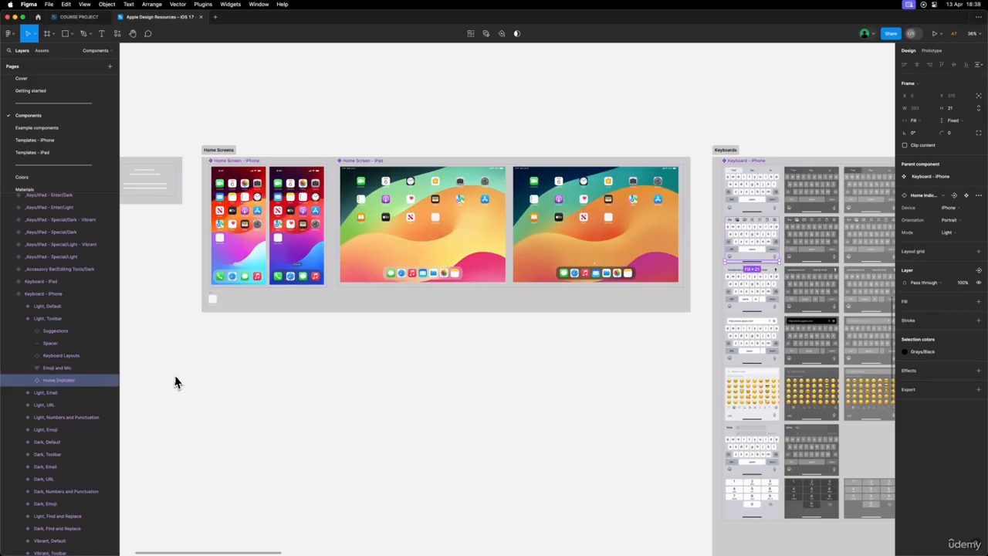
key(super+c)
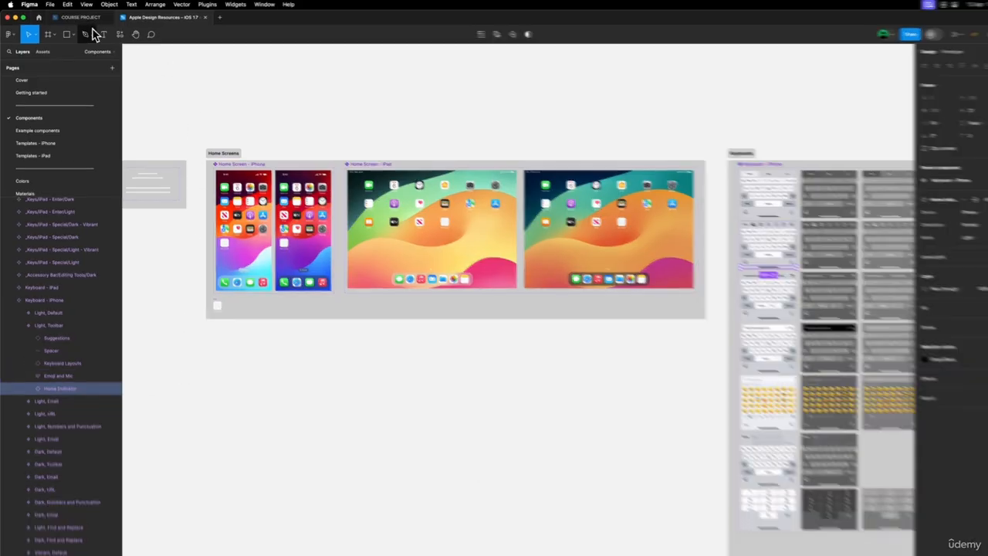
click(85, 19)
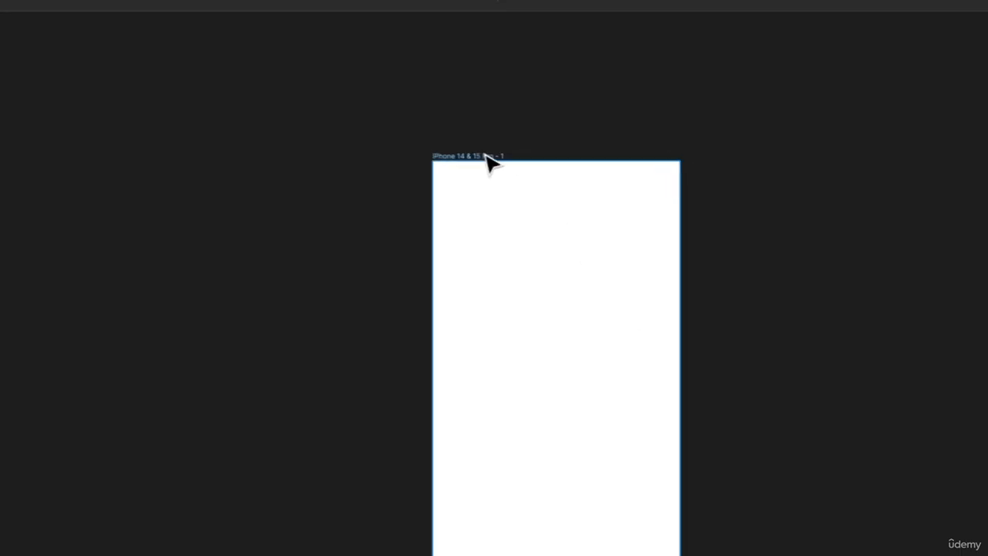
- Paste the home indicator into the iPhone 14 & 15 Pro frame and align it to the frame's bottom edge
click(472, 136)
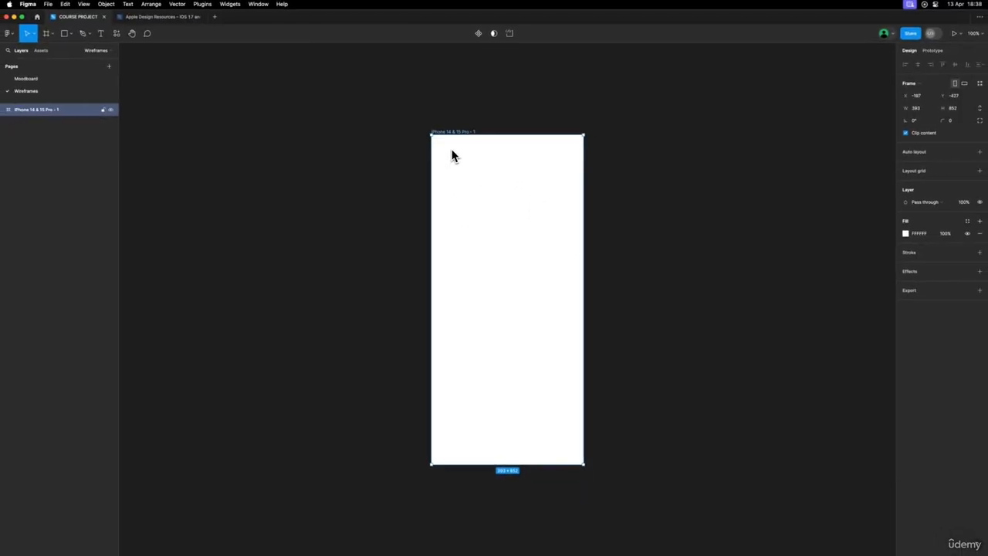
key(super+v)
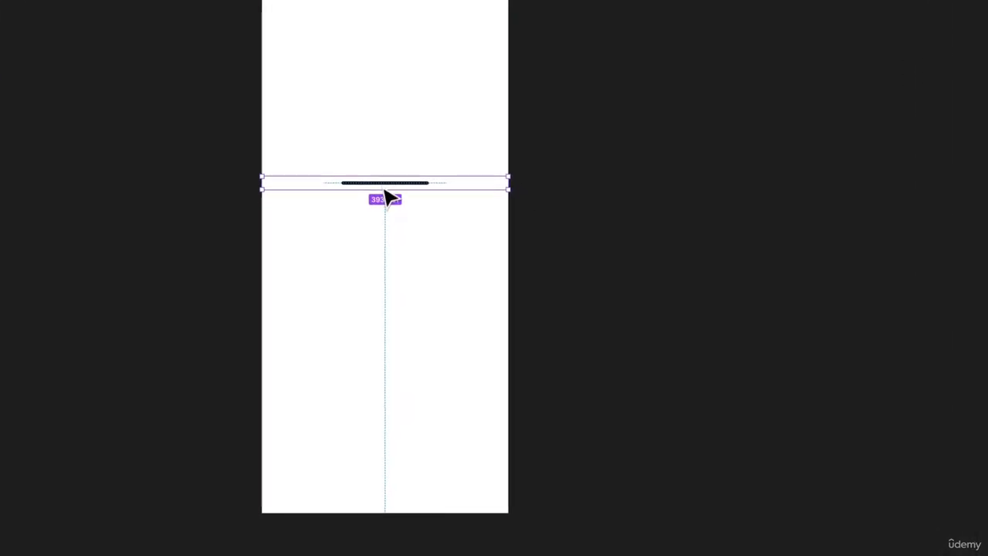
drag(388, 197, 378, 501)
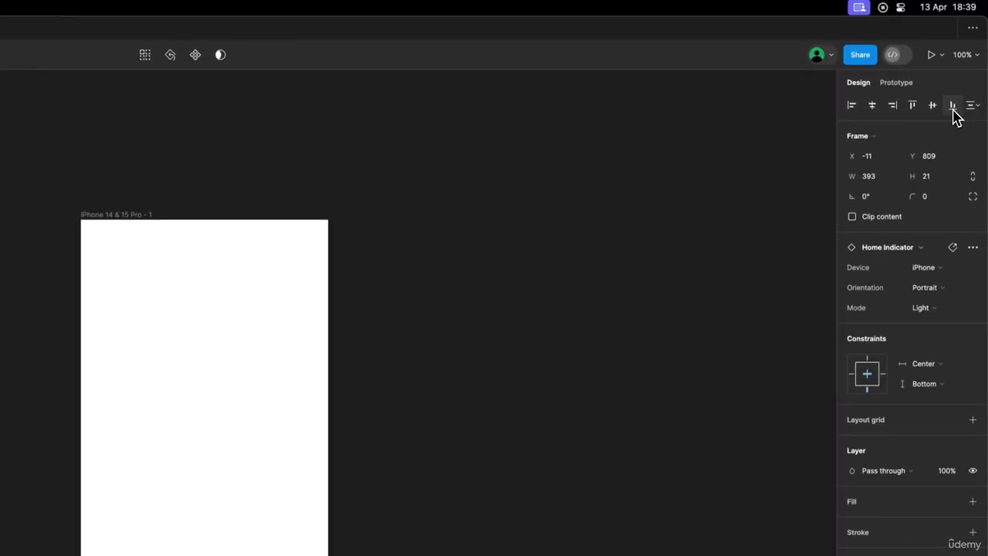
click(953, 110)
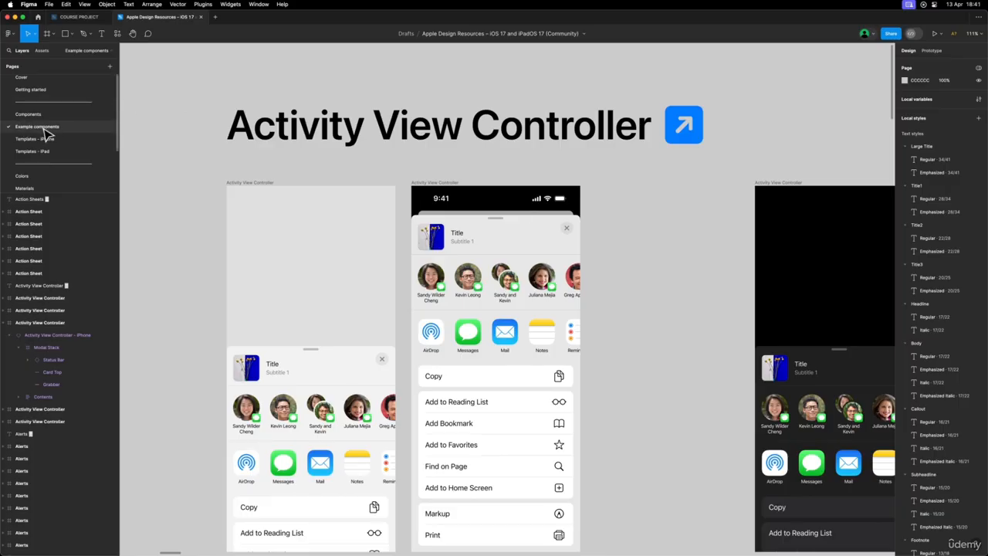
- Copy the status bar from the Activity View Controller example in the Apple Design Resources file and return to COURSE PROJECT
scroll(306, 139, down, 2)
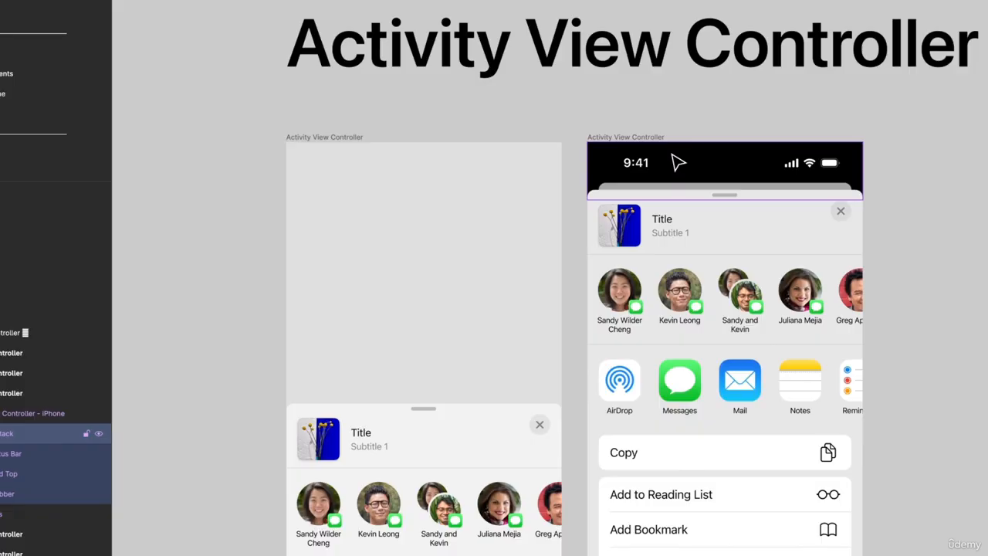
click(677, 163)
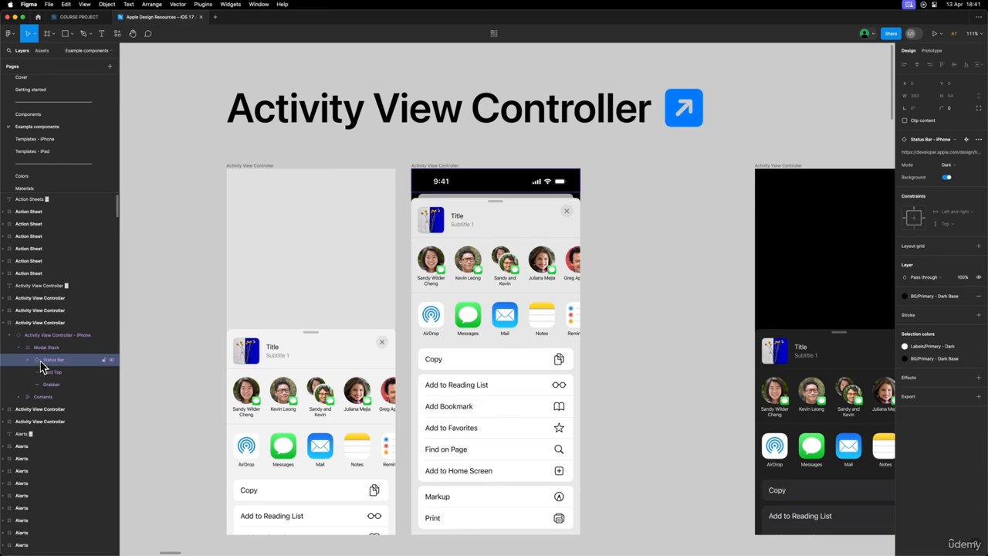
key(super+c)
key(super+c)
click(82, 17)
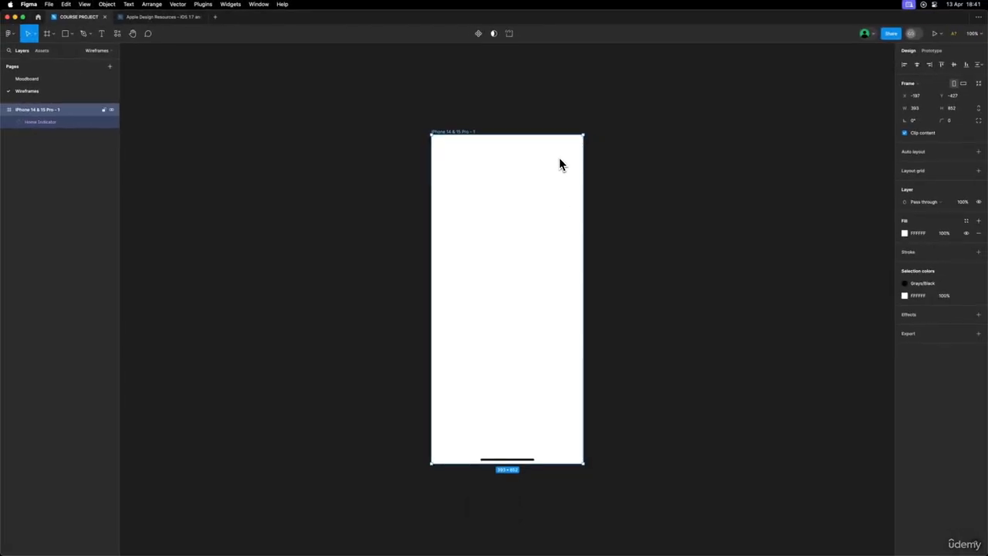
- Paste the status bar into the phone frame, turn off its background and set its mode to Light
key(super+v)
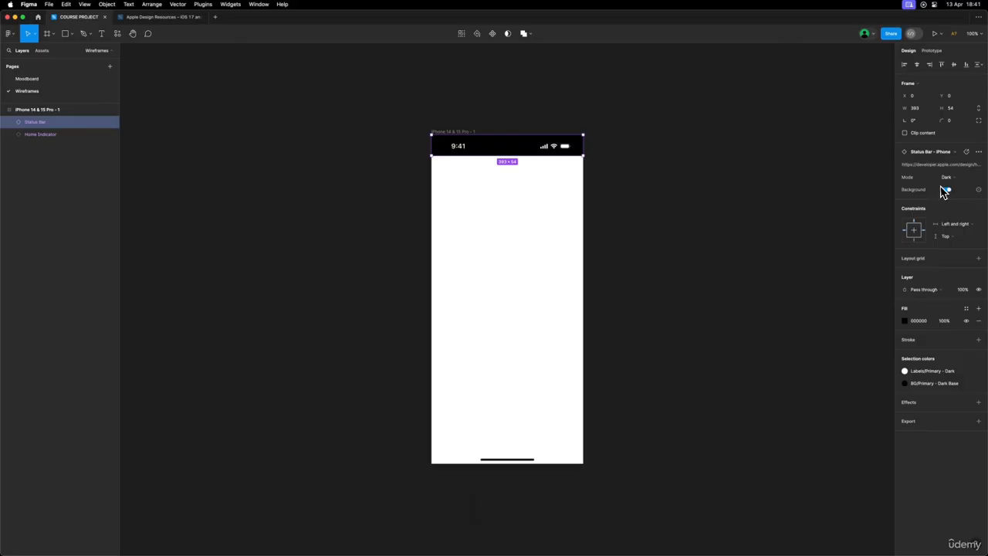
click(947, 190)
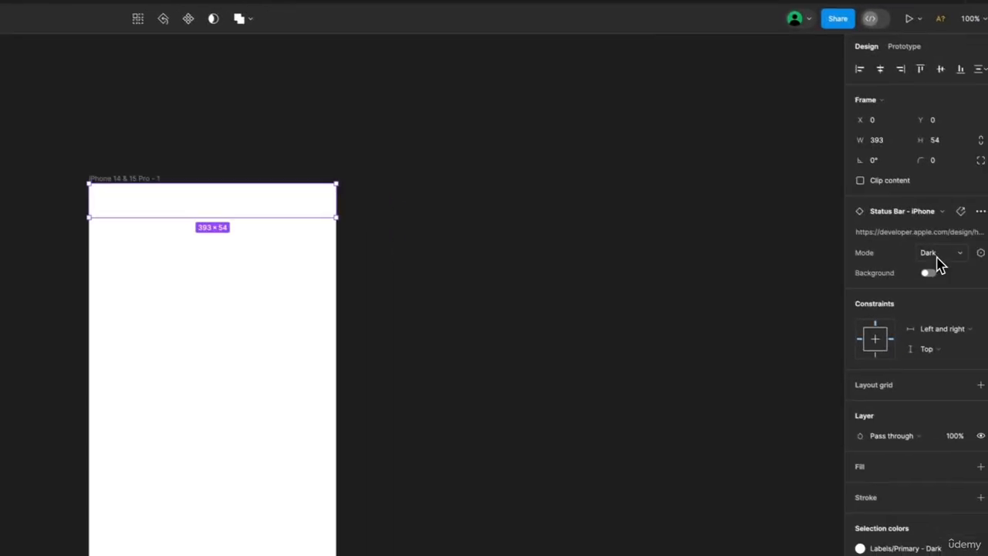
click(919, 257)
click(862, 267)
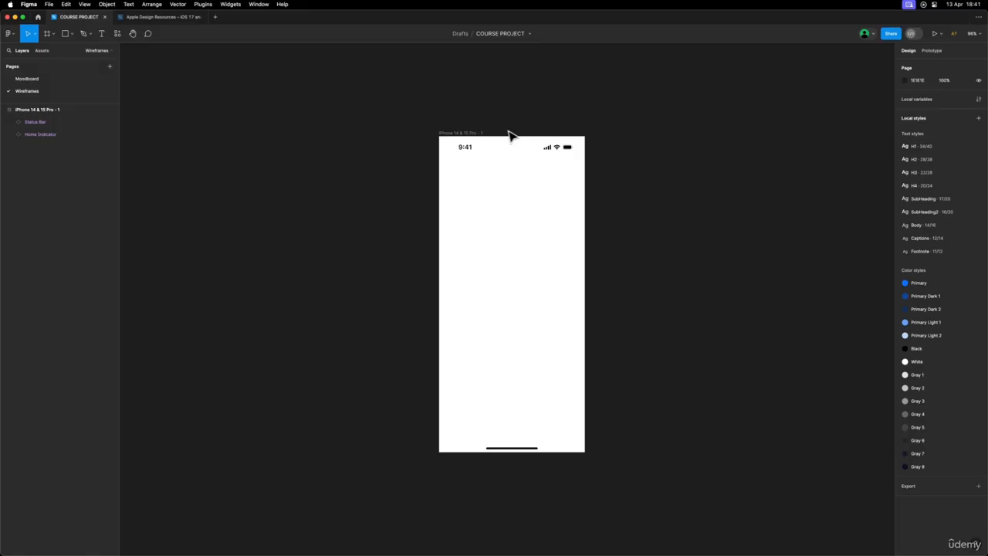
- Rename the iPhone 14 & 15 Pro frame as Login and deselect it
click(460, 134)
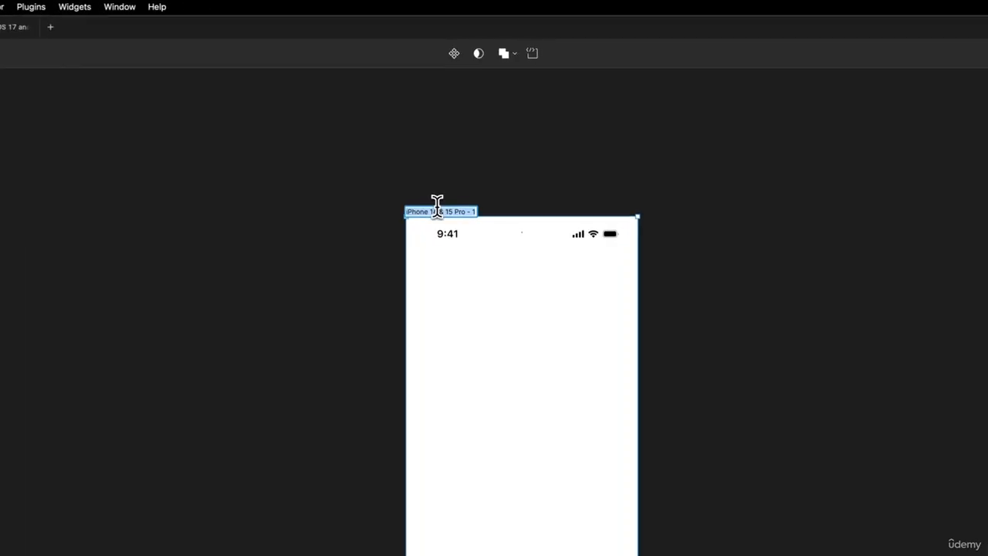
text(Logi)
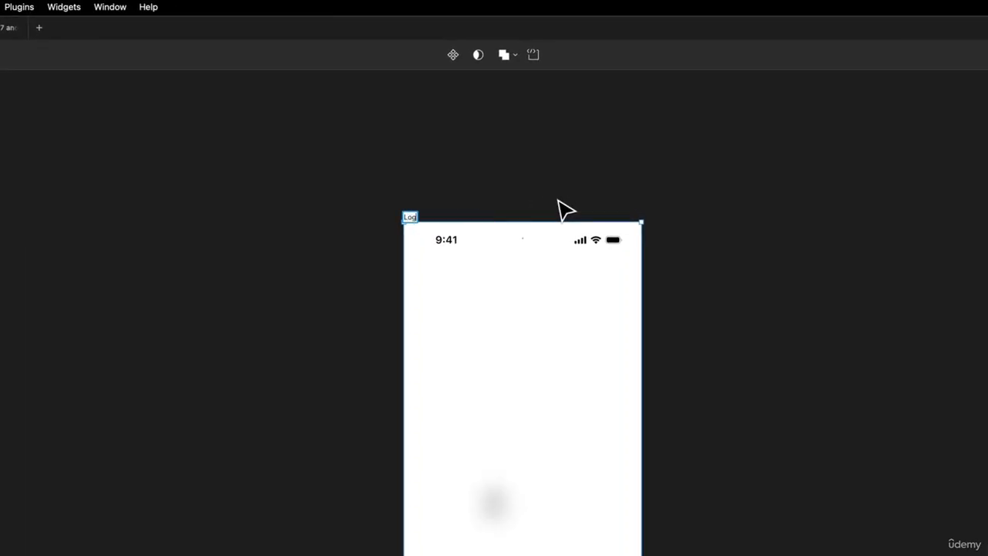
text(n)
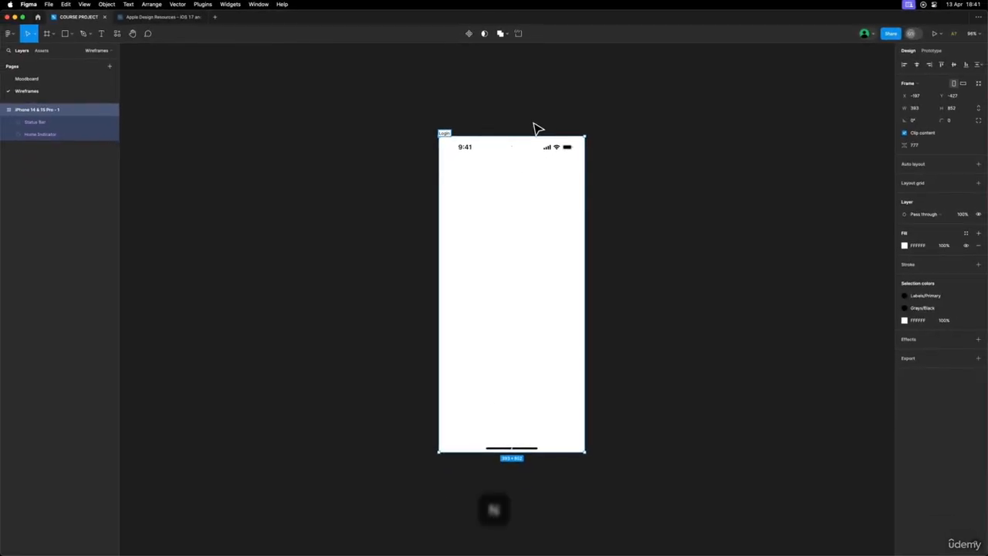
key(Return)
scroll(576, 90, down, 2)
click(570, 100)
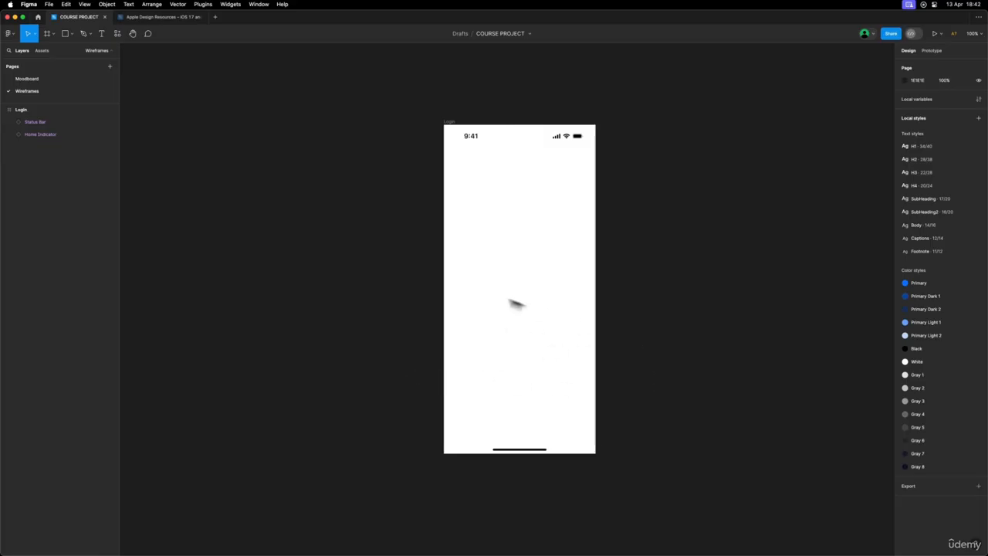
- Draw a rectangle about 356 wide across the lower part of the Login frame and set its height to 48
click(64, 33)
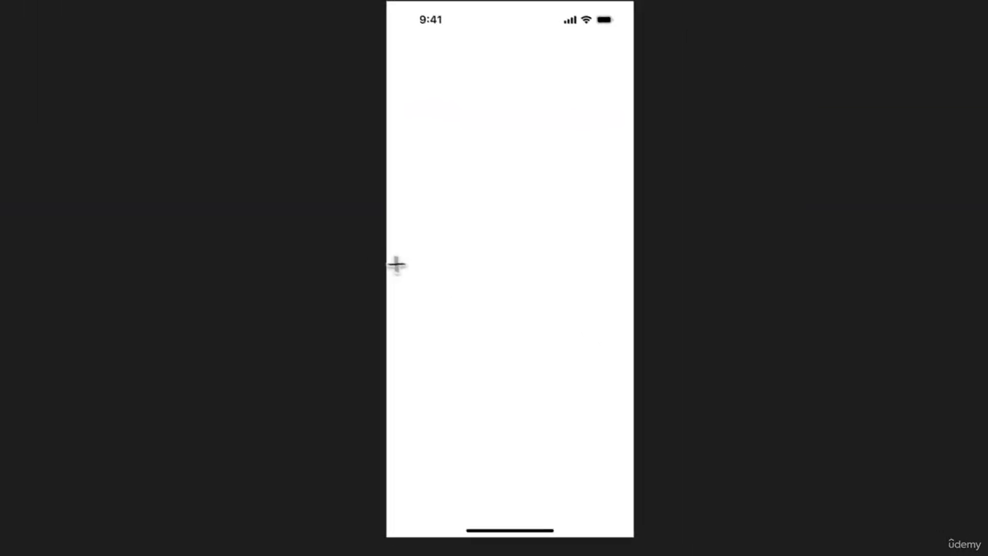
drag(400, 302, 572, 396)
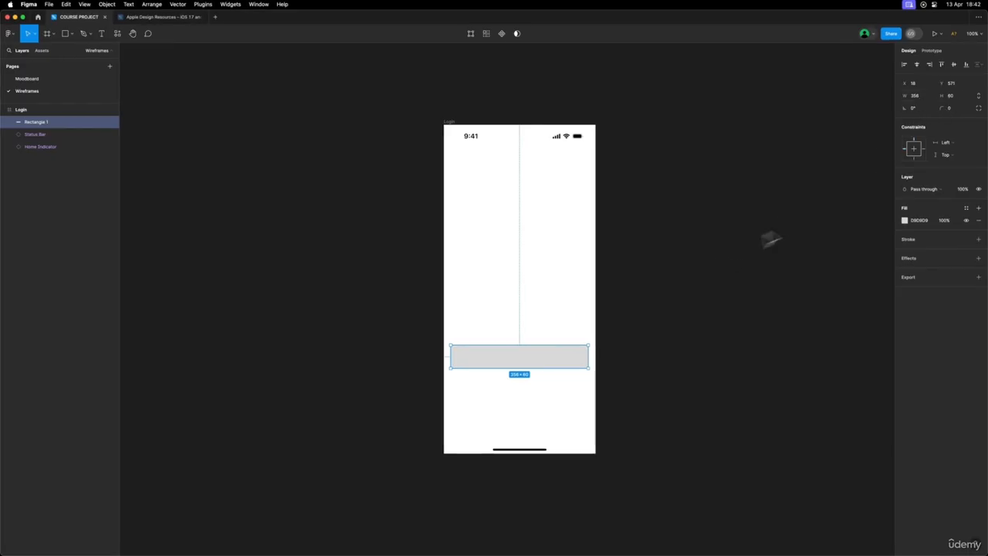
click(950, 95)
text(48)
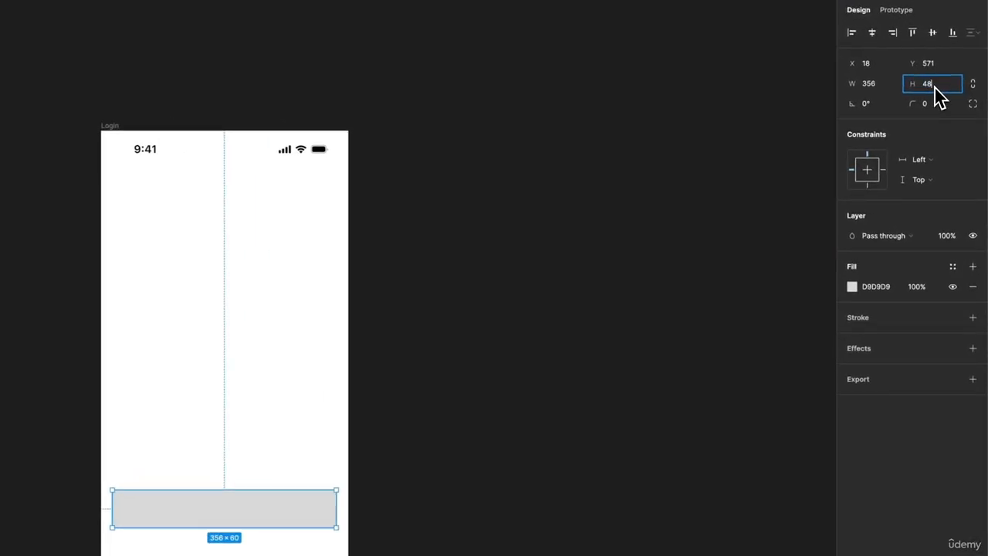
key(Return)
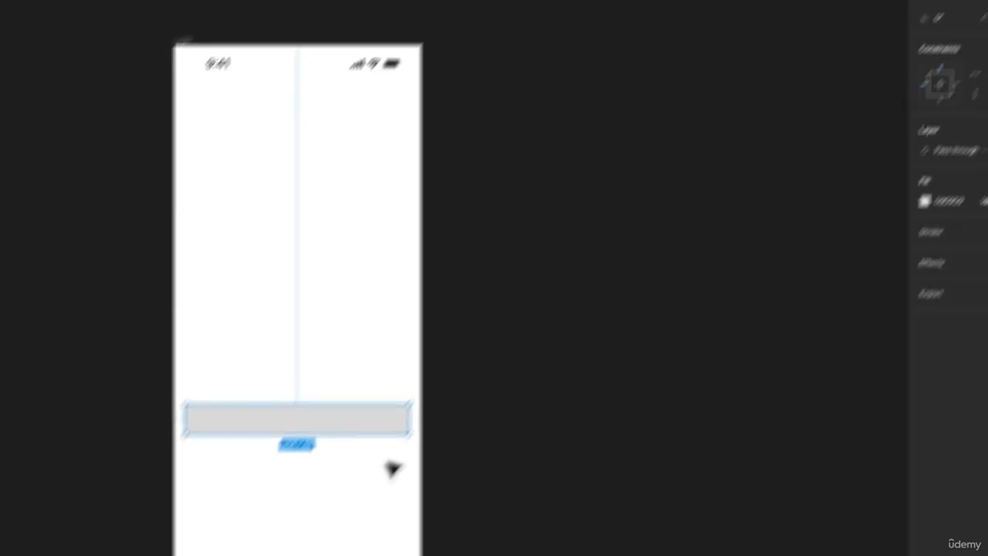
click(368, 502)
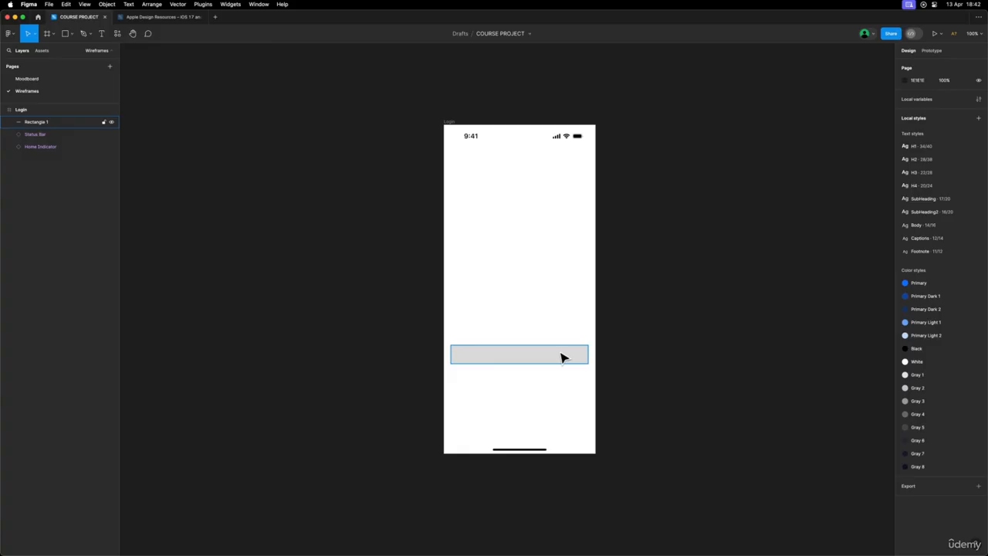
- Duplicate the rectangle directly below the original with a 12 px gap, keeping both aligned
drag(517, 359, 520, 379)
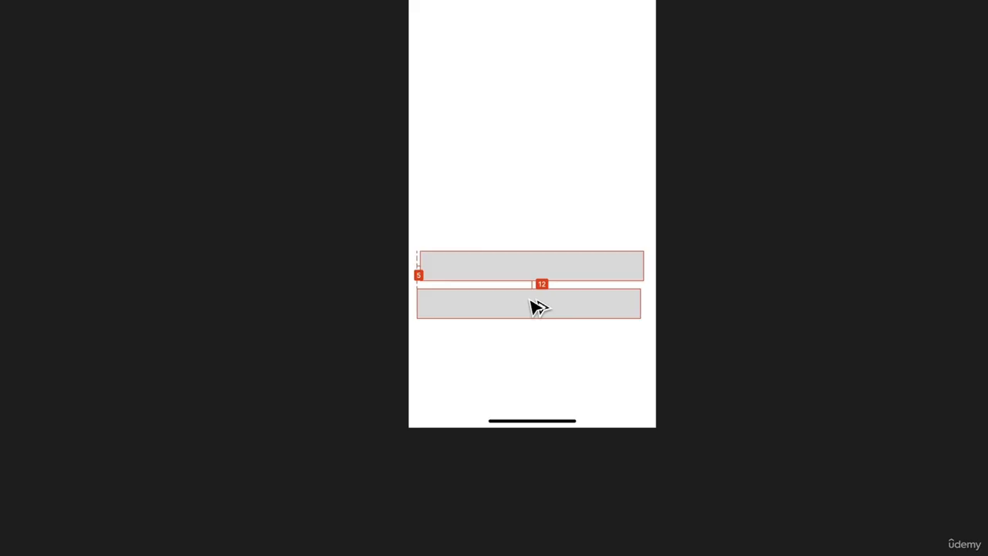
drag(538, 307, 544, 319)
click(548, 354)
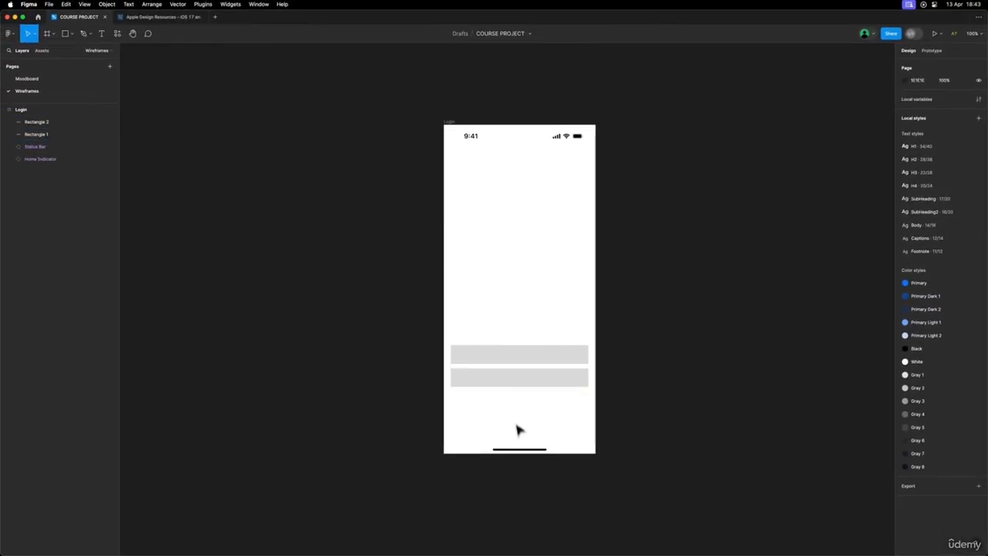
- Duplicate the second rectangle below it at Y 714, aligned with the others and leaving a larger gap
drag(518, 384, 516, 416)
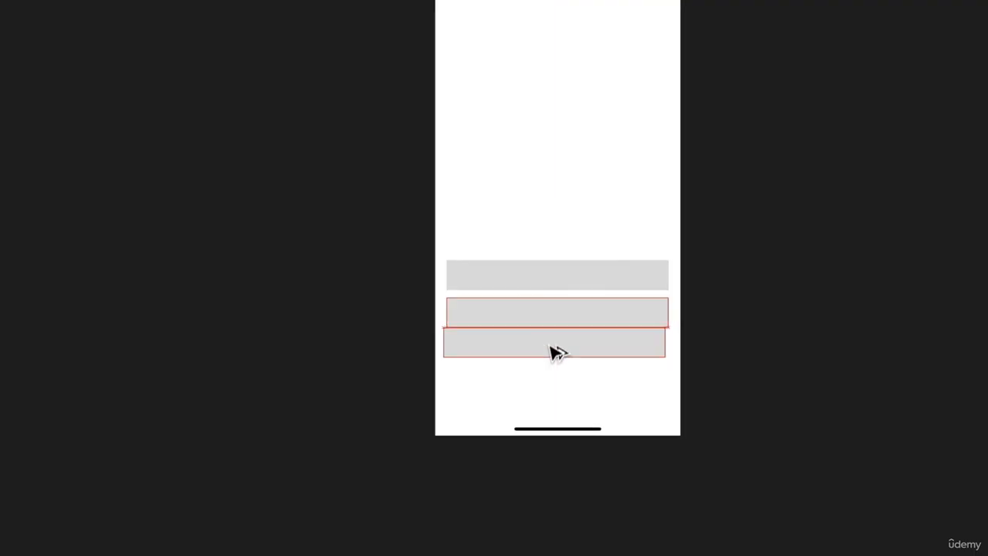
drag(548, 369, 548, 369)
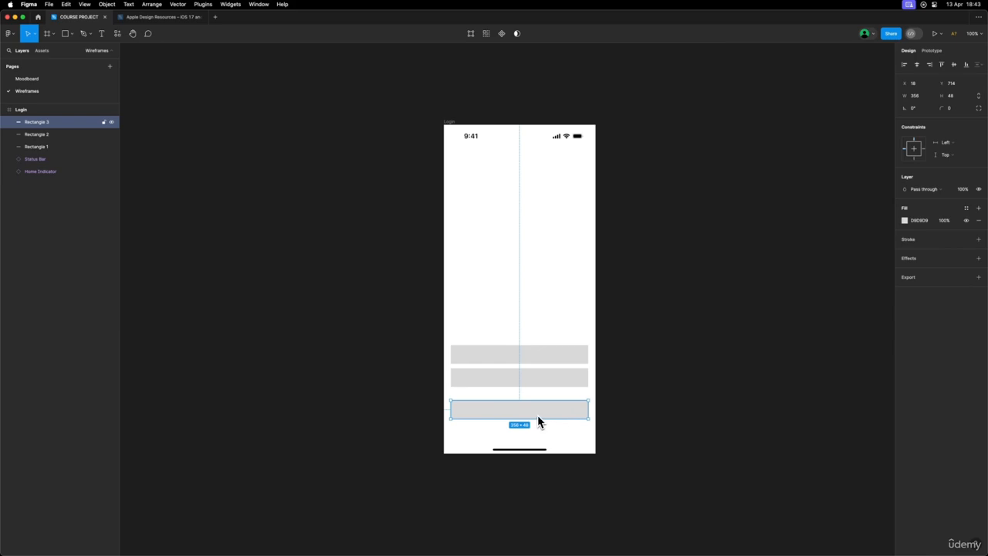
click(522, 438)
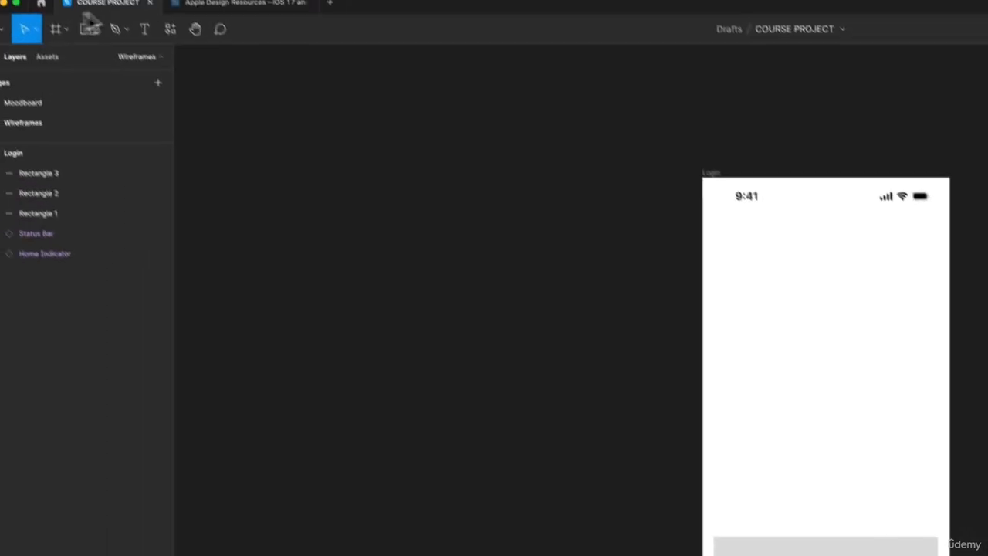
- Add the text "Username" in the Body 14/16 text style and position it at the left inside the first rectangle
click(90, 28)
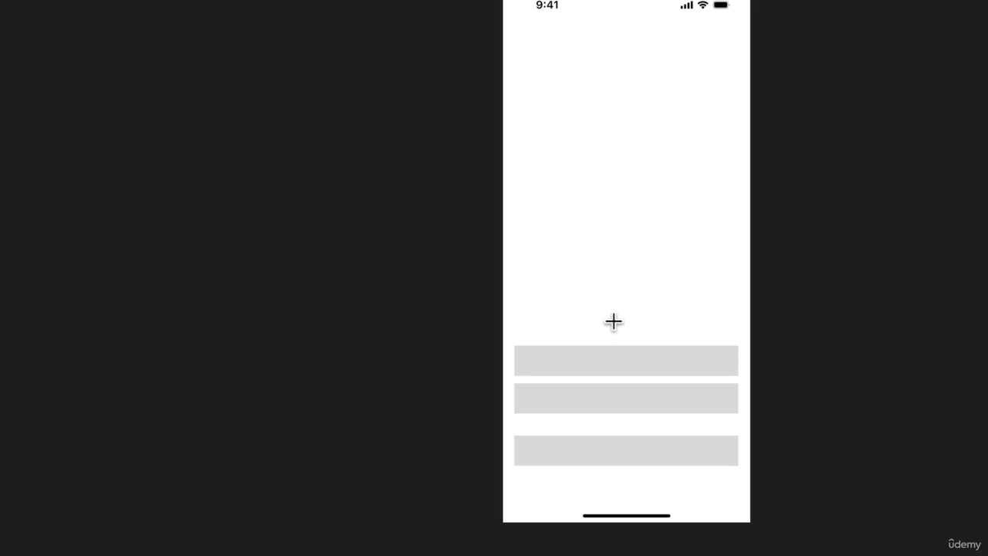
text(Us)
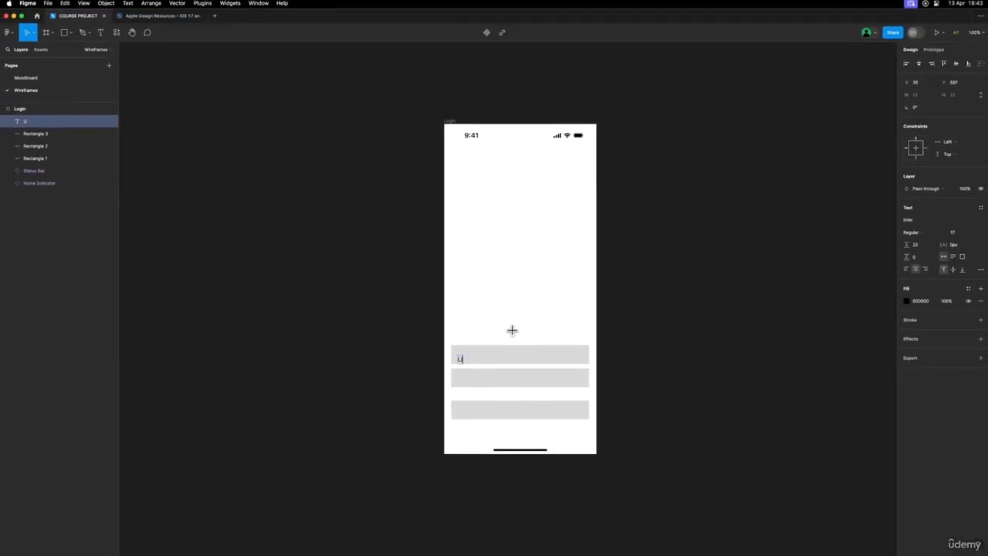
text(ername)
key(Escape)
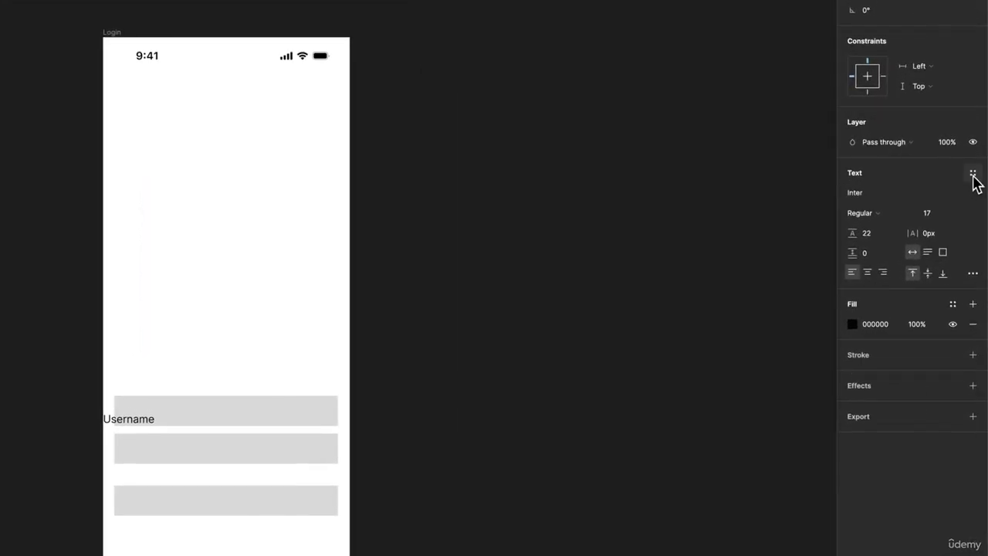
click(978, 207)
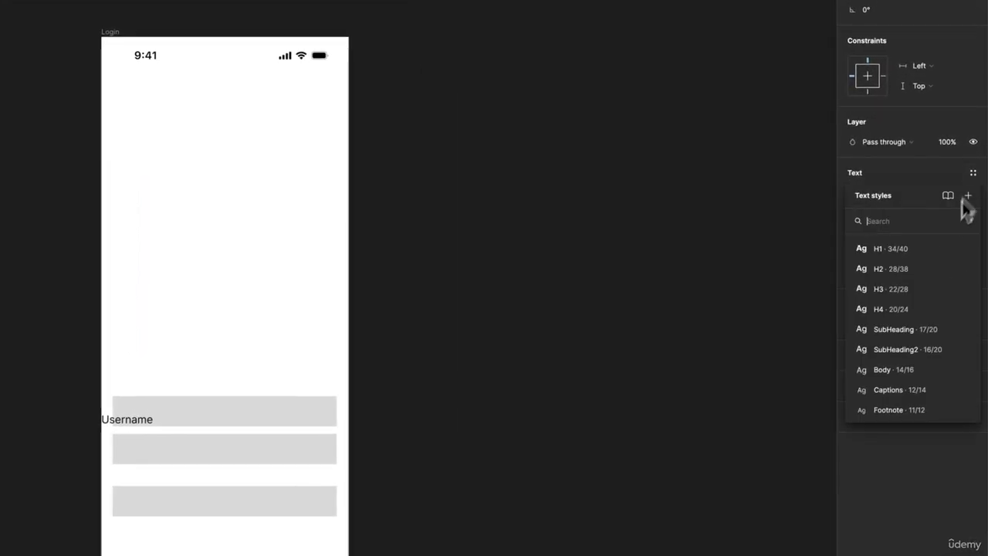
click(900, 368)
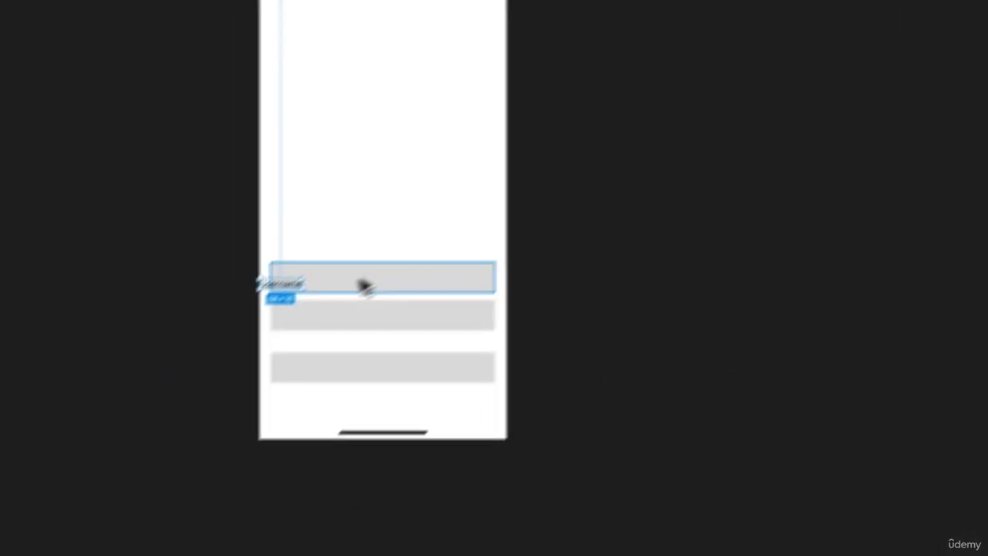
drag(129, 420, 135, 419)
- Duplicate the Username label into the second rectangle and change its text to "Password"
drag(347, 247, 364, 280)
double_click(361, 280)
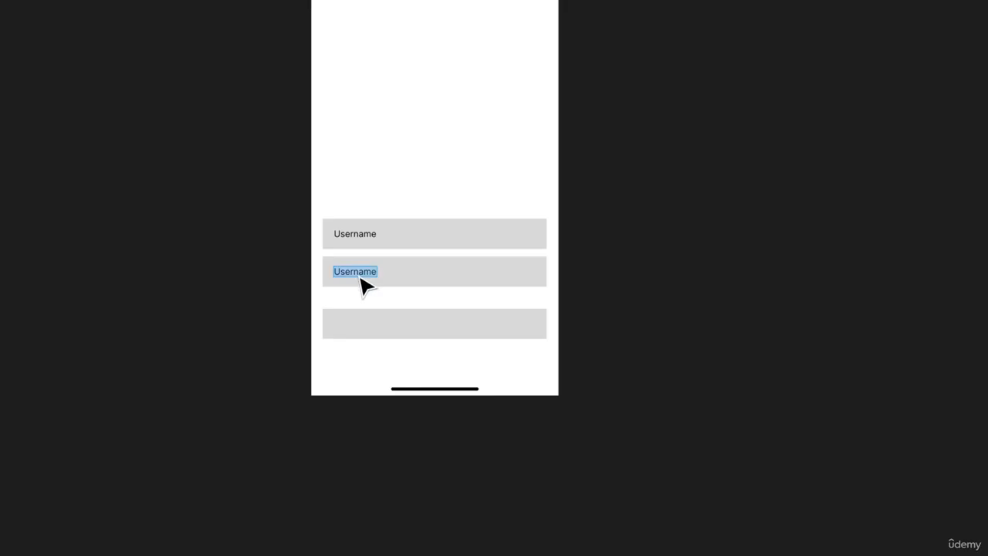
text(Password)
key(Escape)
- Duplicate the Password label into the middle of the third rectangle and change its text to "Login"
click(365, 279)
drag(365, 279, 439, 328)
double_click(439, 328)
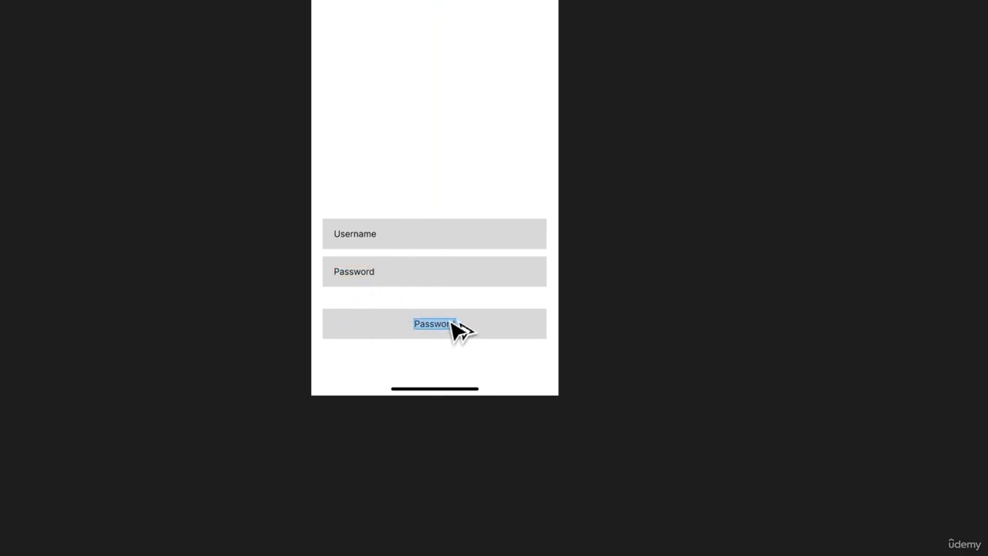
text(Login)
key(Escape)
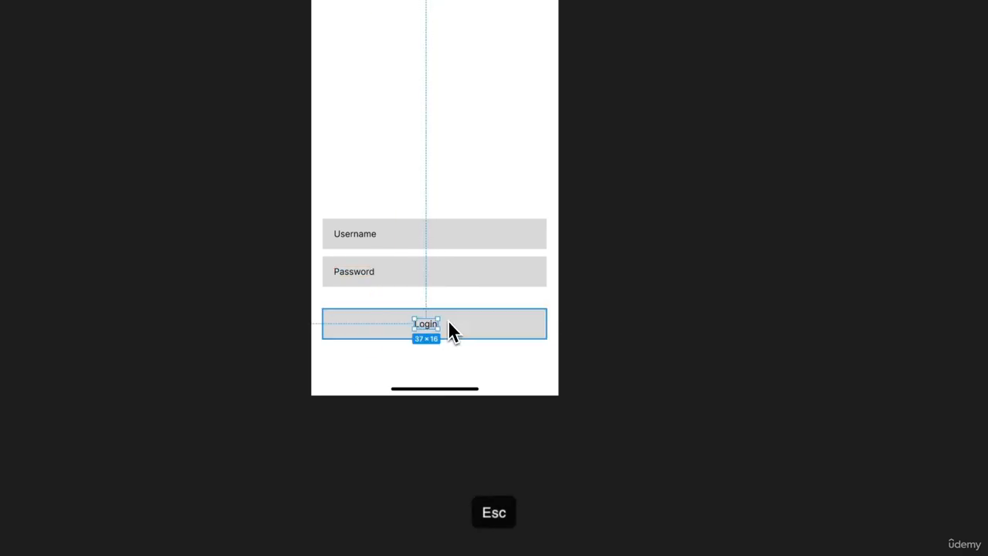
- Duplicate the Login label below the third rectangle and change its text to "Register"
drag(427, 325, 430, 363)
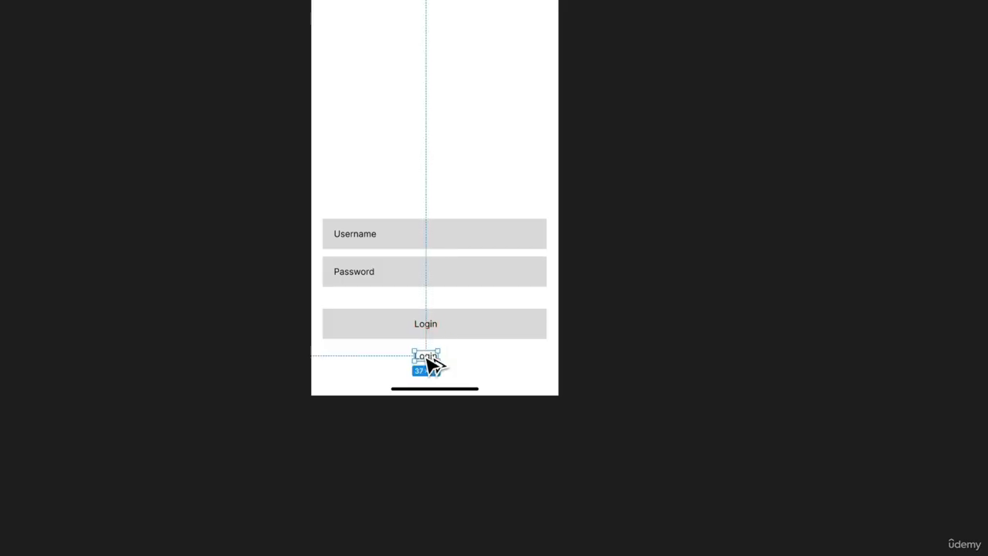
double_click(428, 356)
text(Registe)
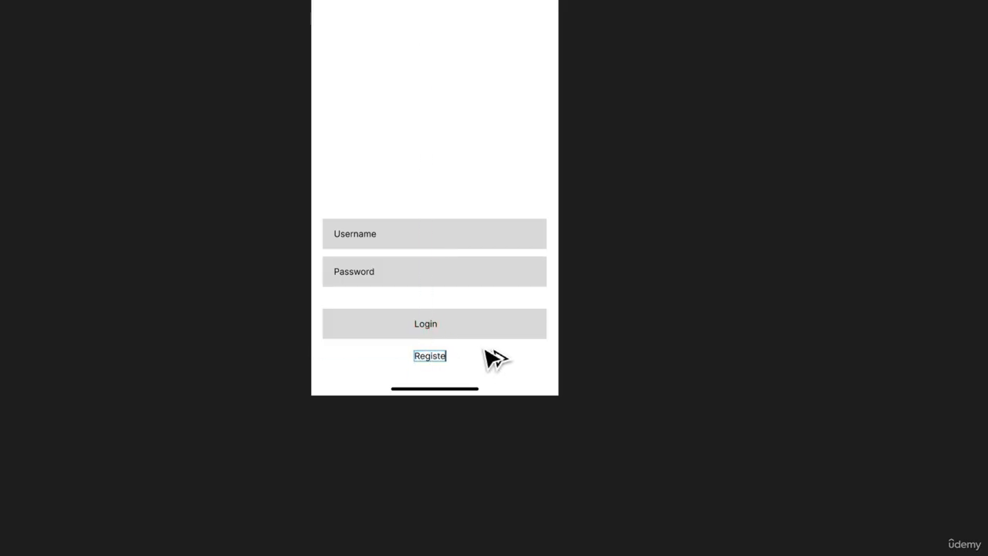
text(r)
key(Escape)
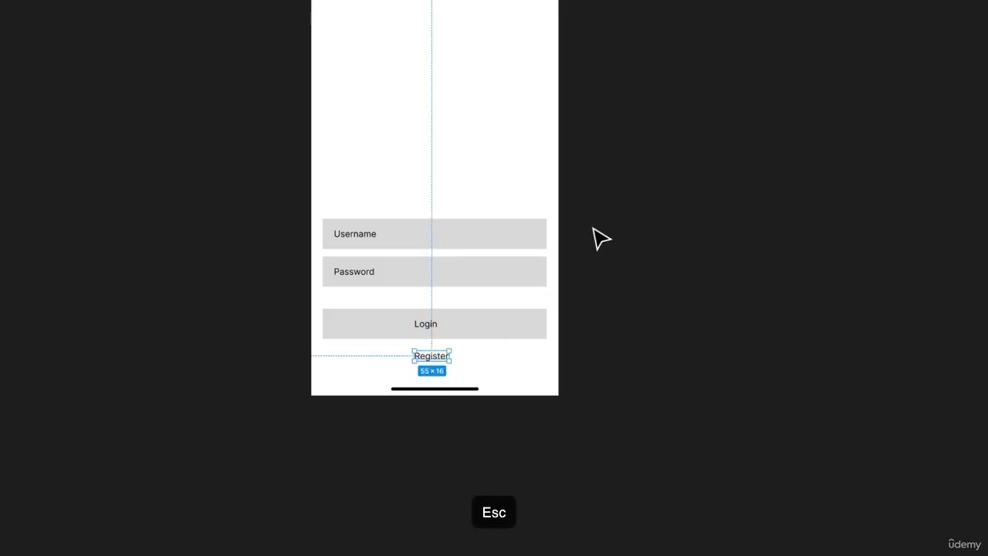
key(Escape)
- Move the Login label within its rectangle so it is centred above the Register label
click(433, 325)
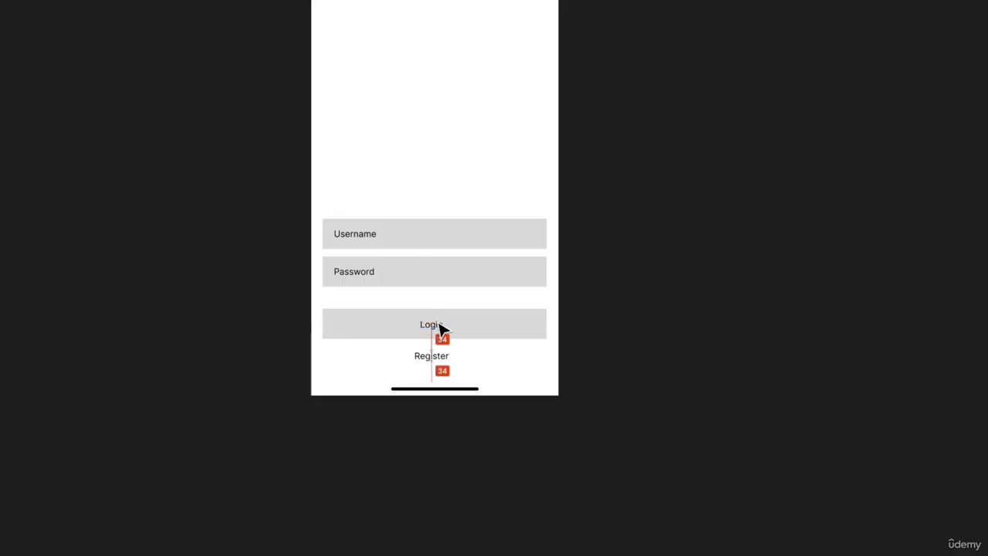
drag(438, 322, 439, 321)
click(456, 351)
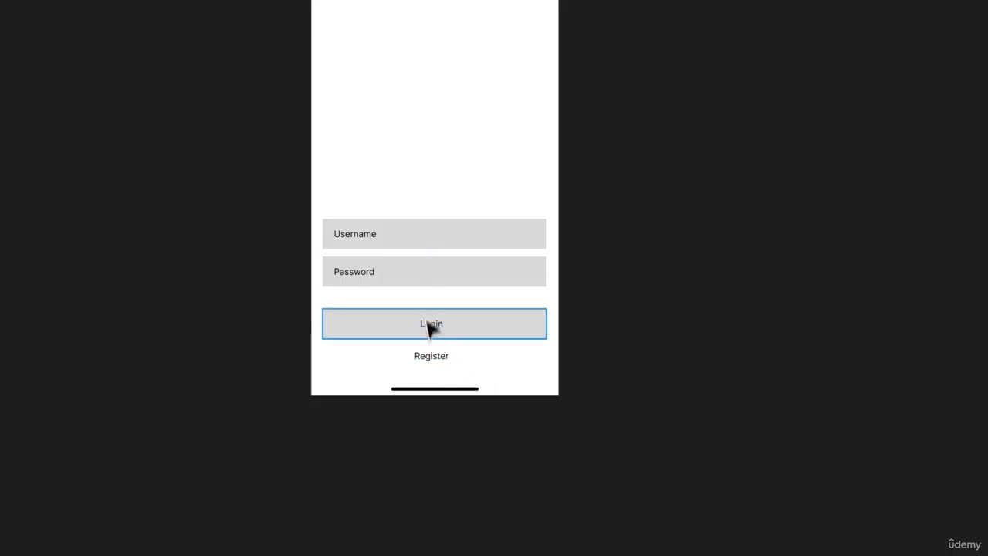
- Select all three rectangles with their labels and the Register text, and move them slightly up in the frame
drag(294, 198, 554, 364)
drag(516, 338, 517, 327)
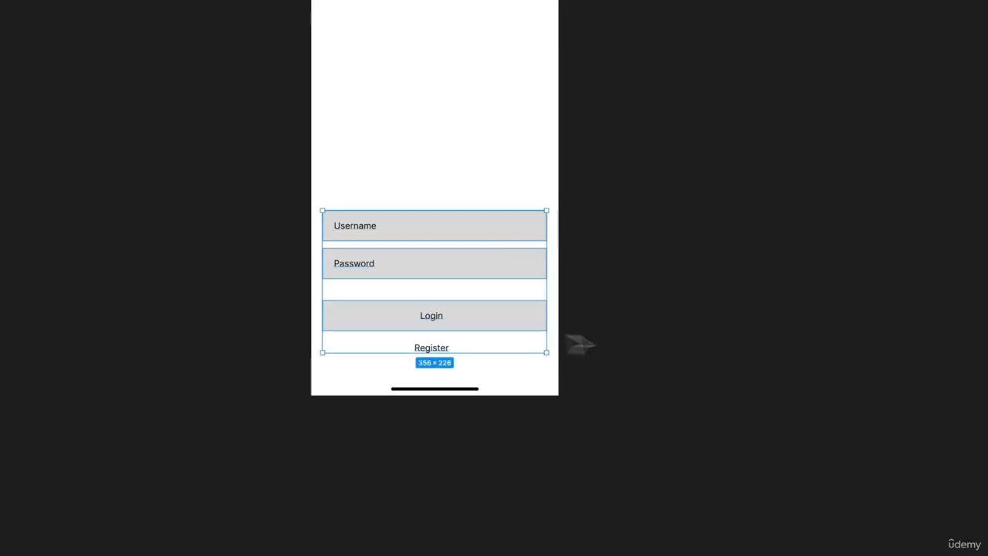
click(676, 332)
scroll(712, 187, up, 1)
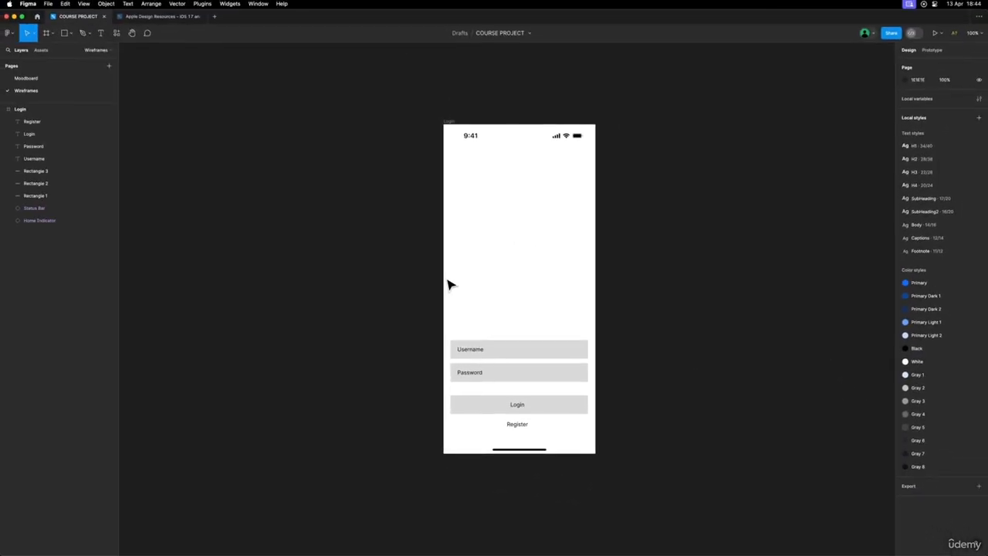
scroll(448, 281, up, 1)
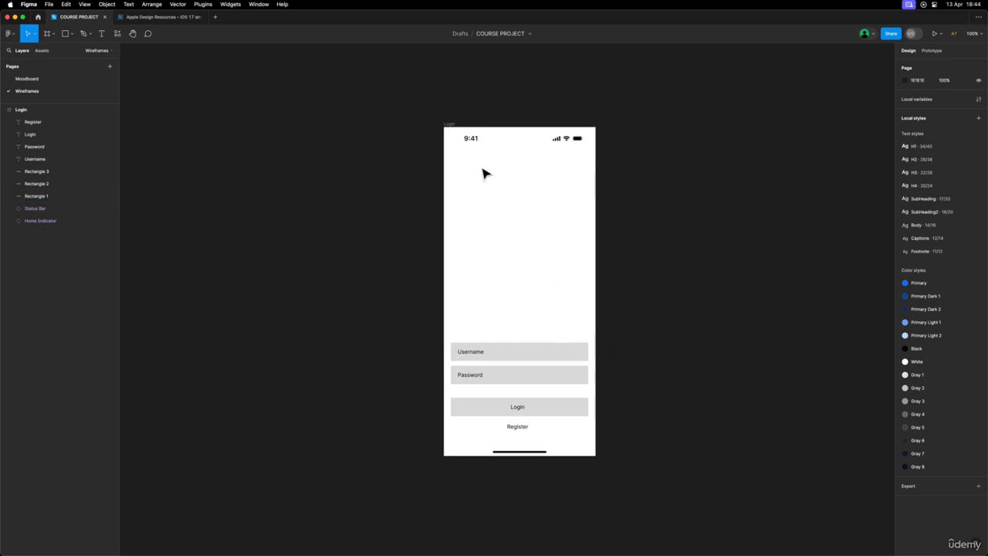
- Add a layout grid to the Login frame, change it to columns and set the column count to 1
click(448, 124)
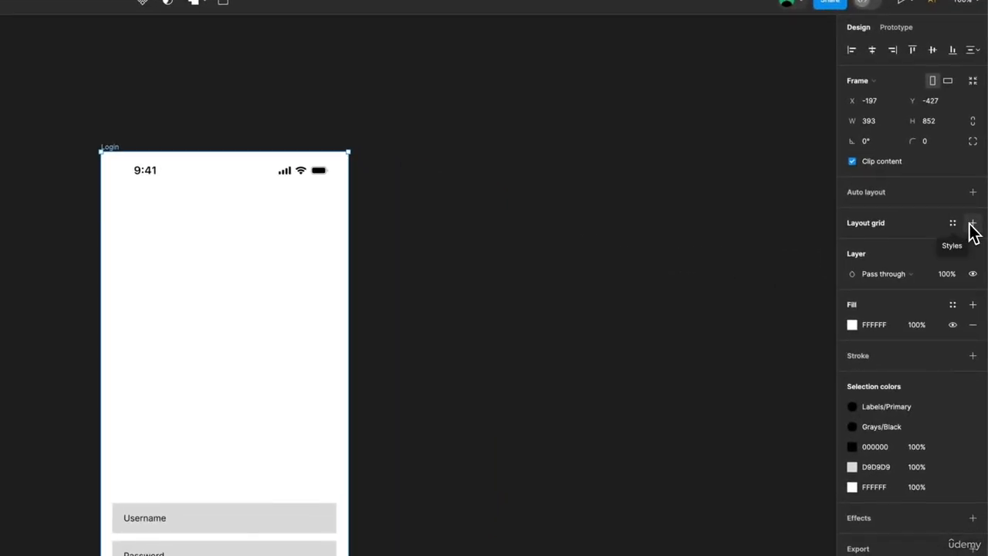
click(972, 223)
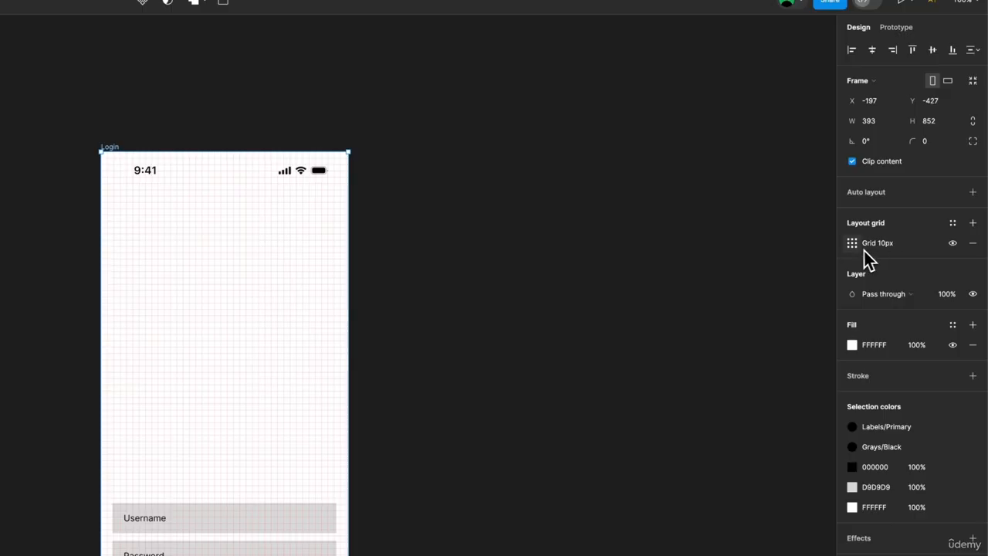
click(852, 243)
click(736, 253)
click(728, 262)
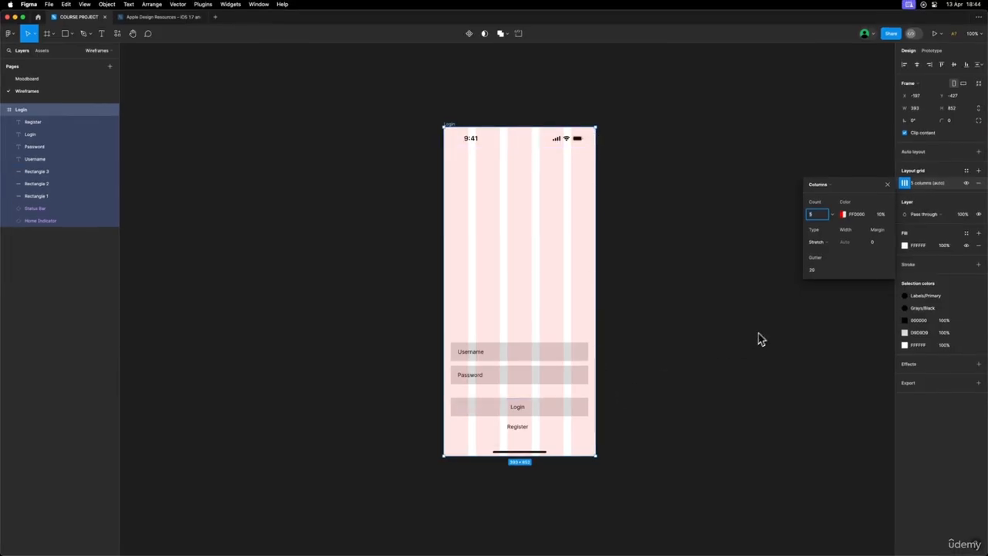
text(1)
key(Return)
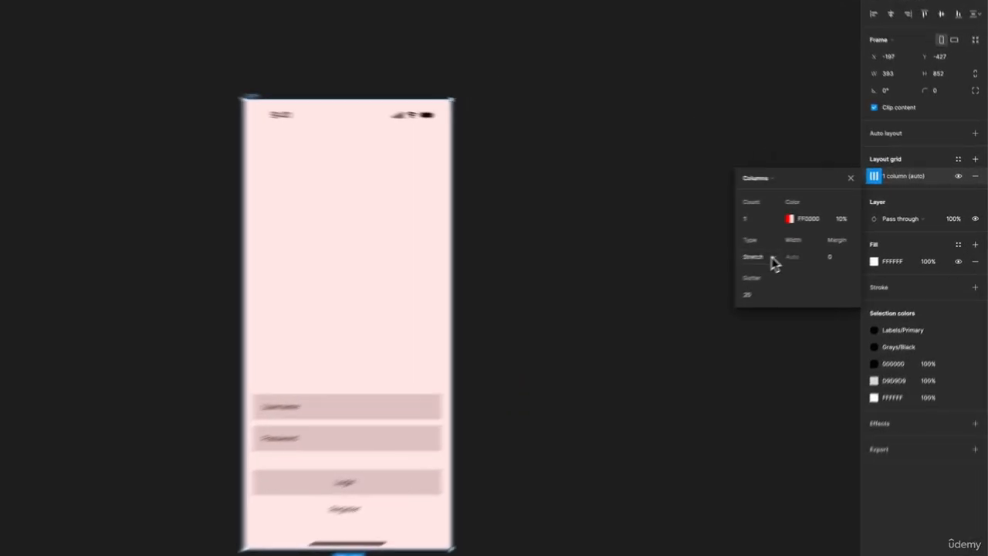
- Set the column grid's type to Left with a width of 16
click(817, 242)
click(703, 223)
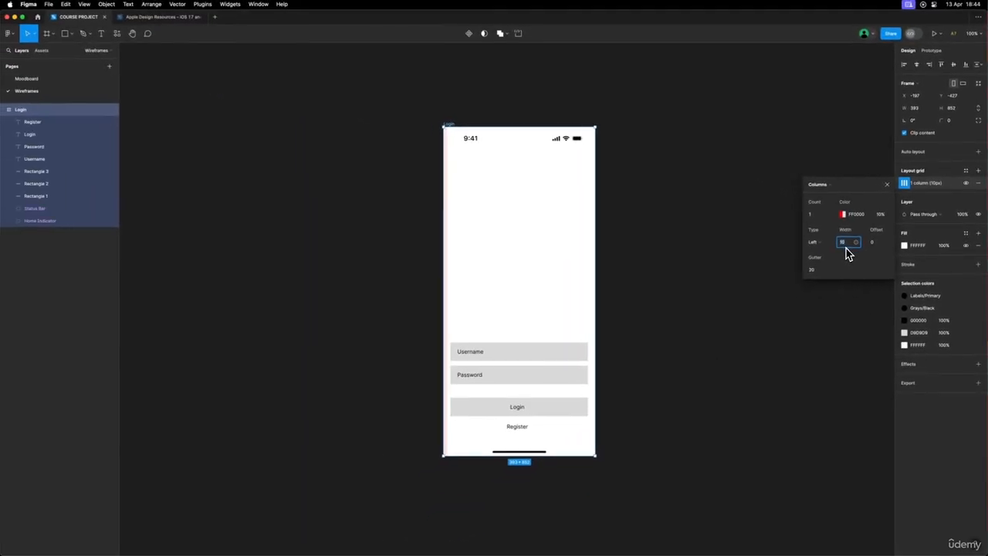
text(1)
key(Return)
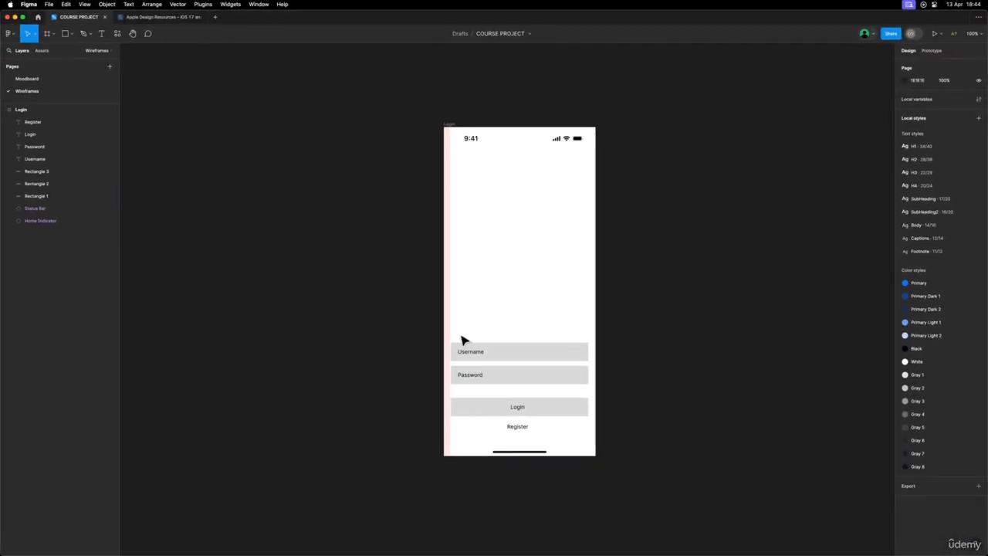
- Duplicate the Login frame's 16 px column layout grid
click(455, 125)
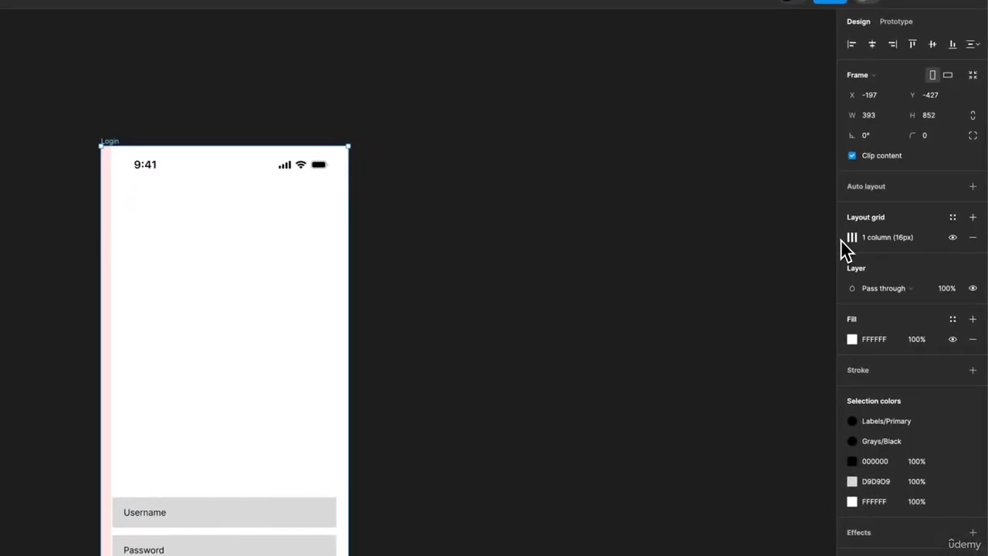
click(851, 238)
click(852, 239)
click(839, 236)
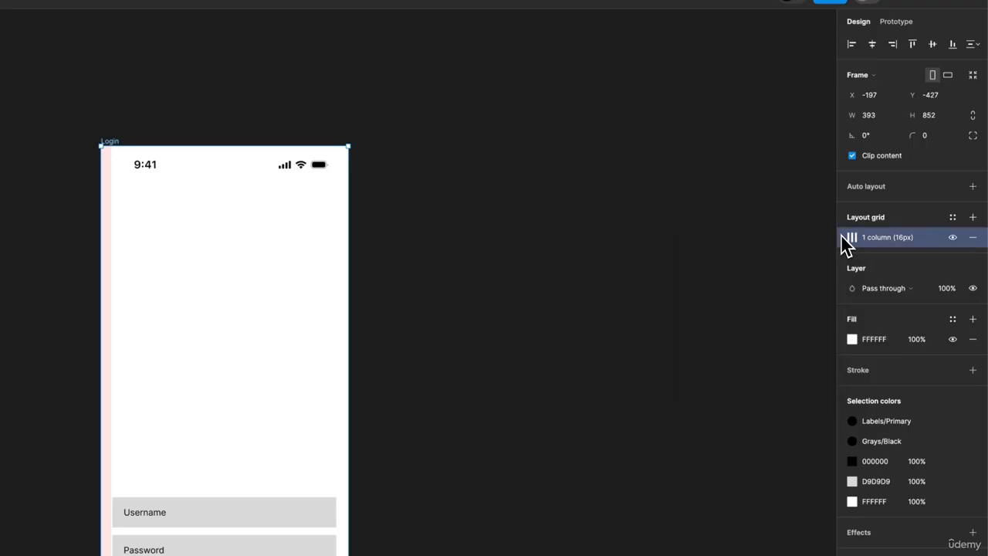
key(super+d)
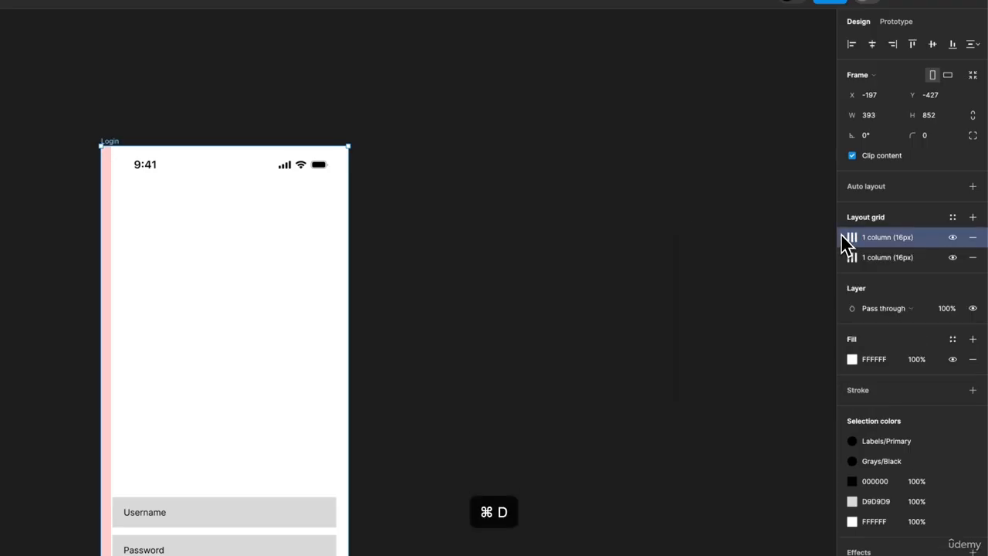
- Set the type of the duplicated 16 px column layout grid to Right on the Login frame
click(852, 238)
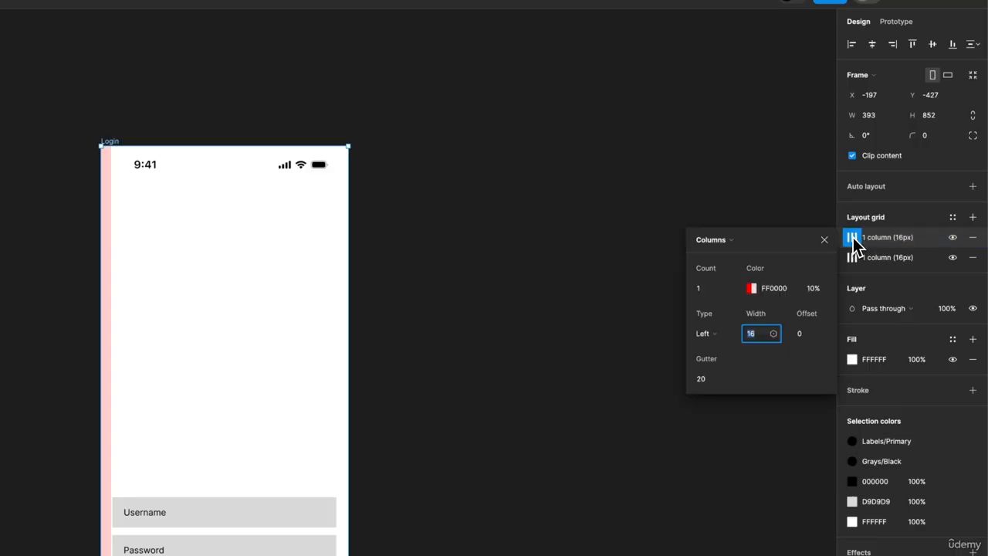
click(732, 337)
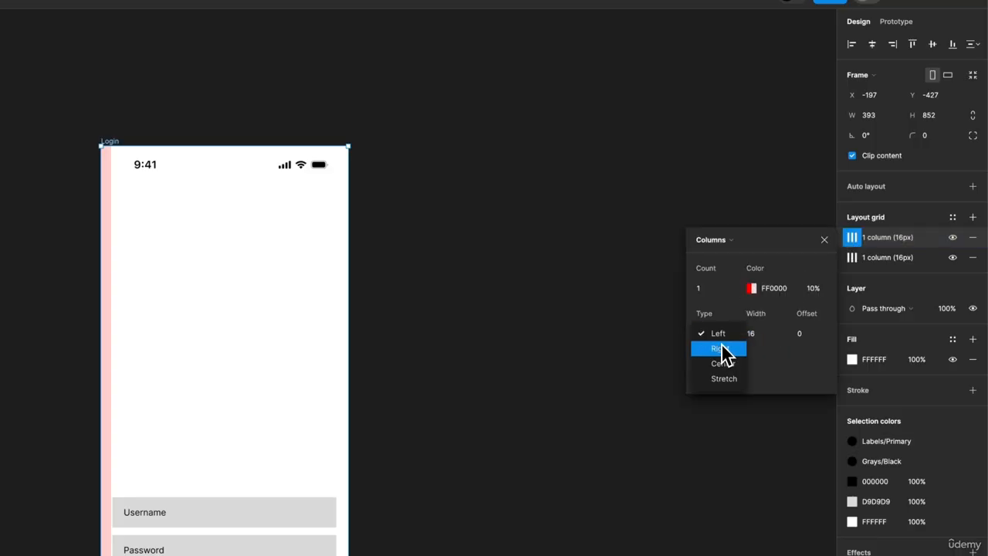
click(723, 359)
click(419, 329)
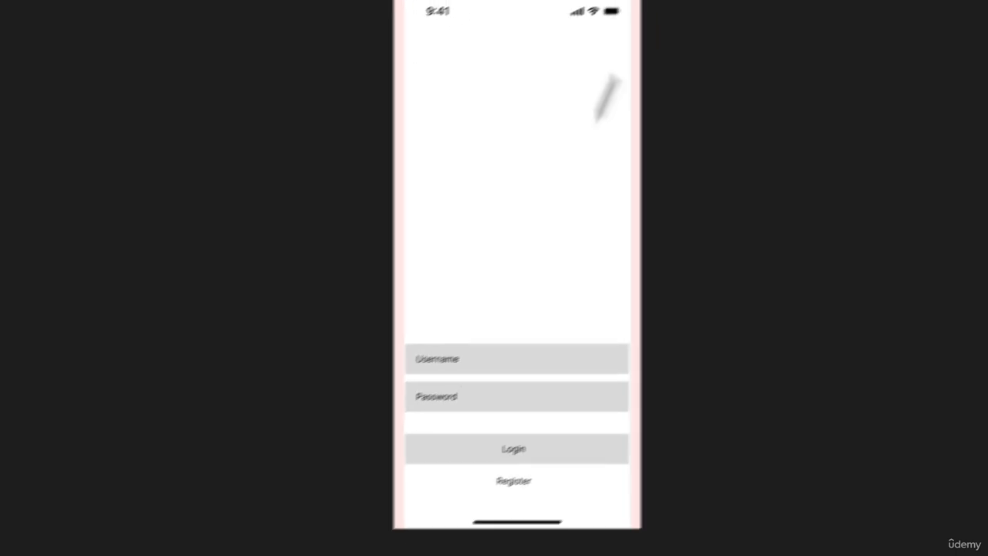
- Select the three grey rectangles and widen them on both sides to about 361 px so they meet the margin grids
drag(592, 236, 613, 379)
scroll(623, 305, up, 3)
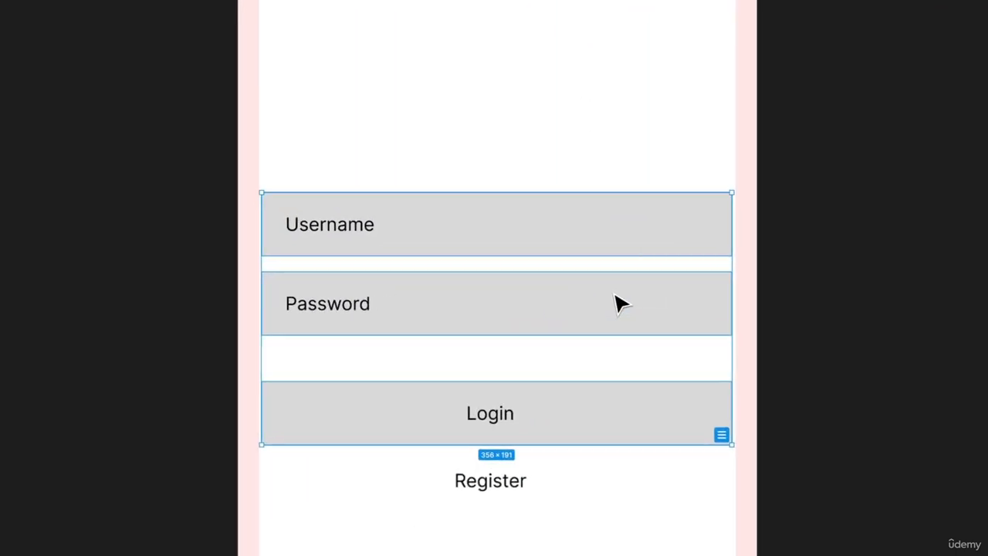
drag(733, 230, 737, 229)
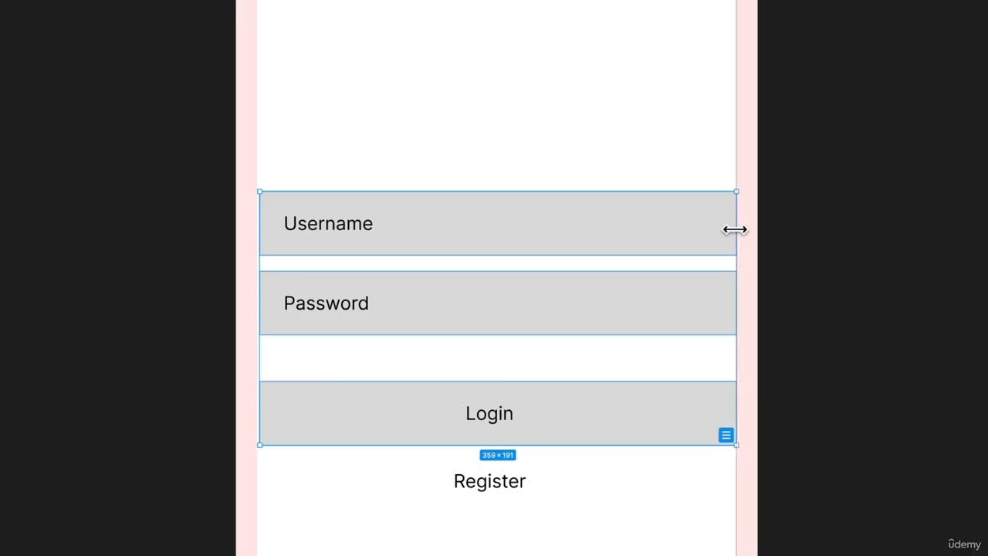
drag(259, 225, 256, 224)
click(284, 176)
scroll(249, 256, left, 2)
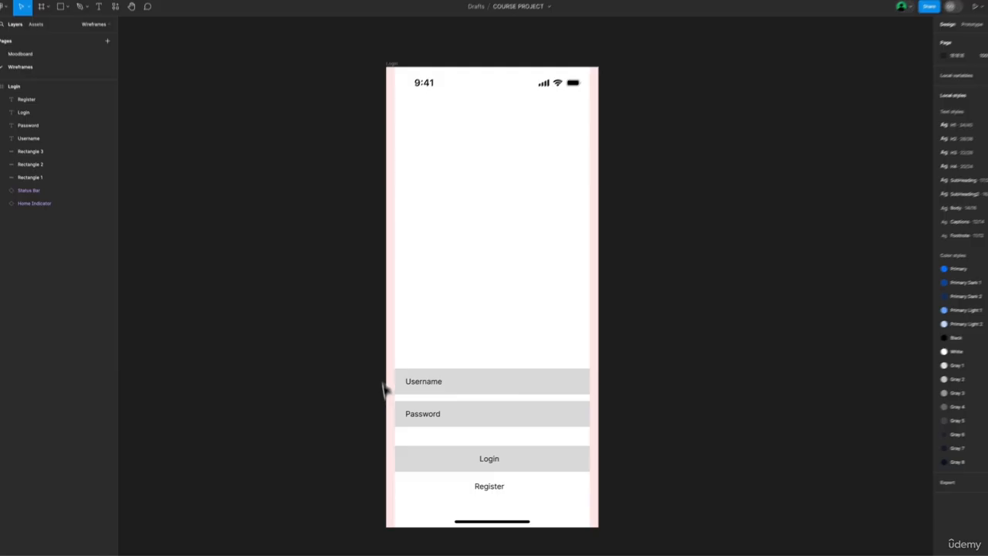
scroll(384, 390, down, 2)
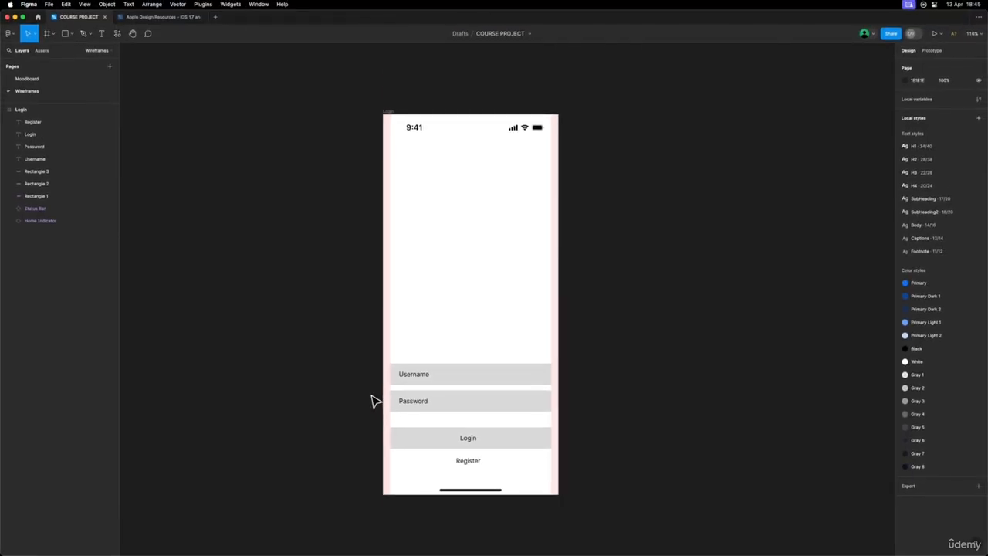
scroll(376, 401, left, 2)
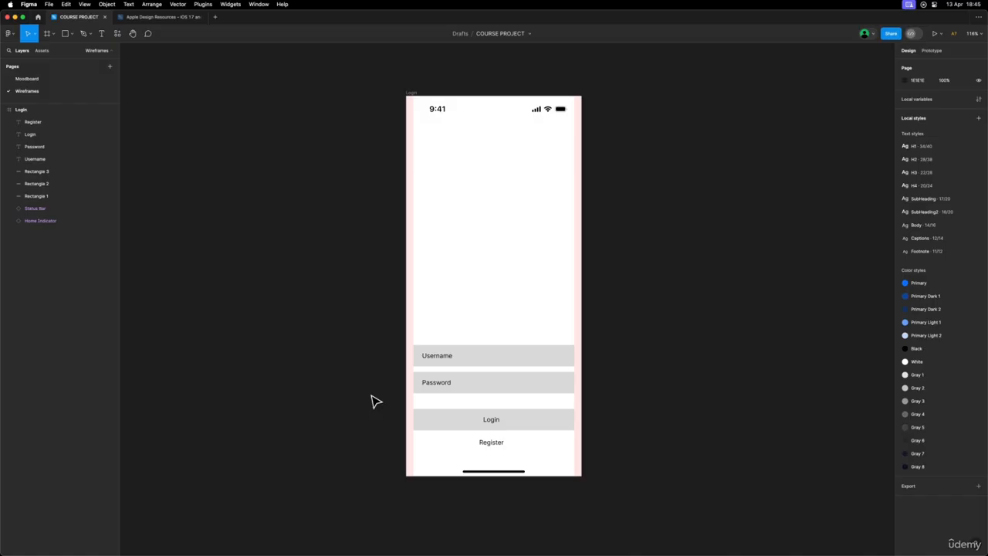
- Add the text SocialGram in the upper part of the Login frame and apply the H1 text style
click(101, 33)
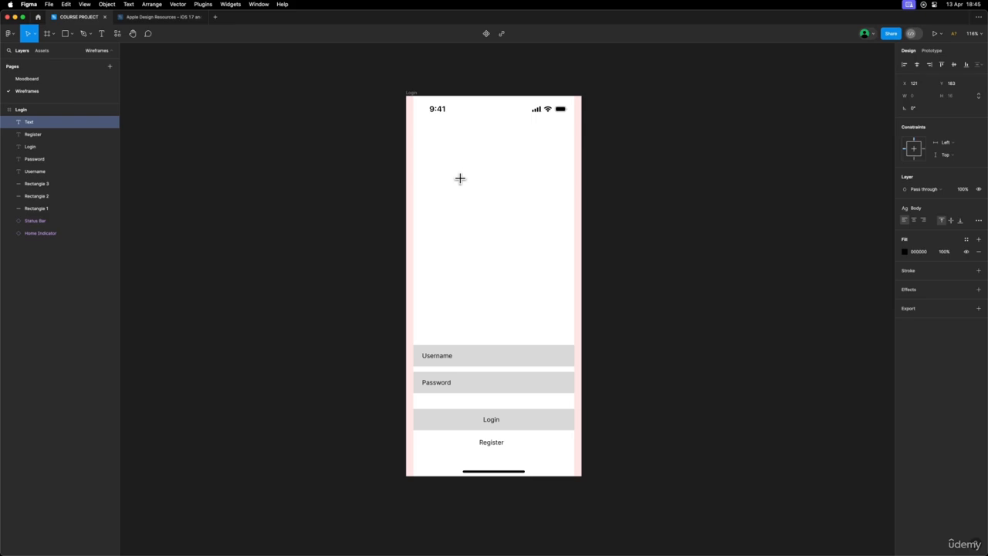
text(ocialGram)
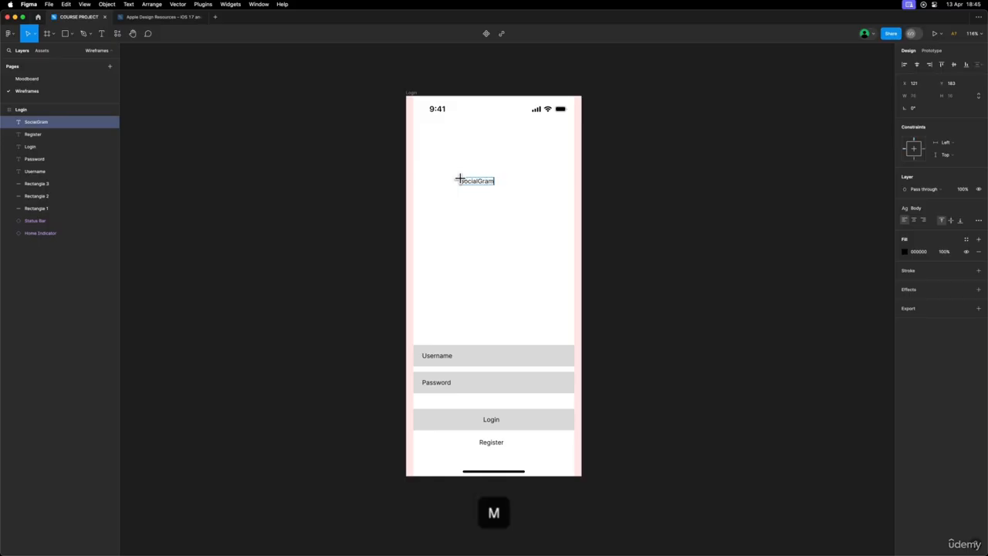
key(Escape)
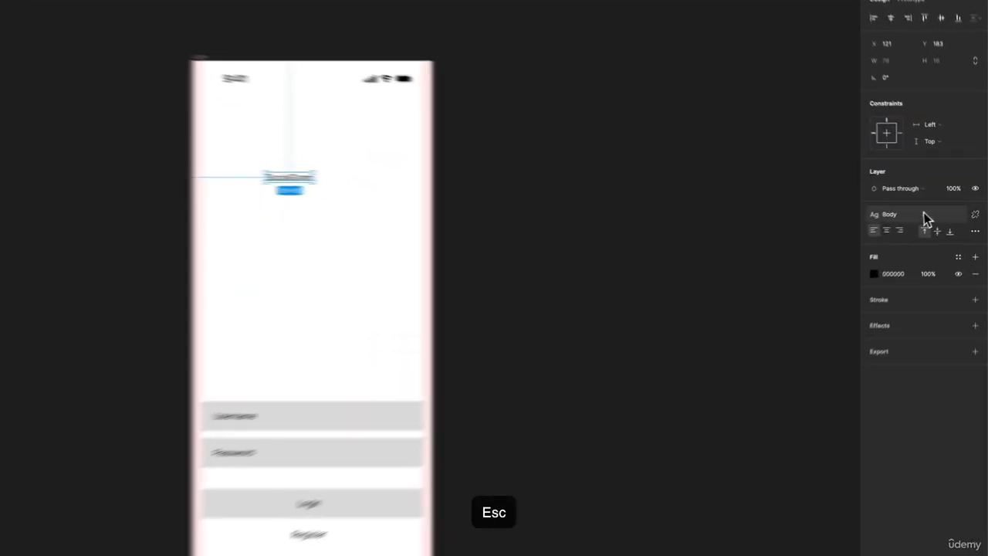
click(936, 208)
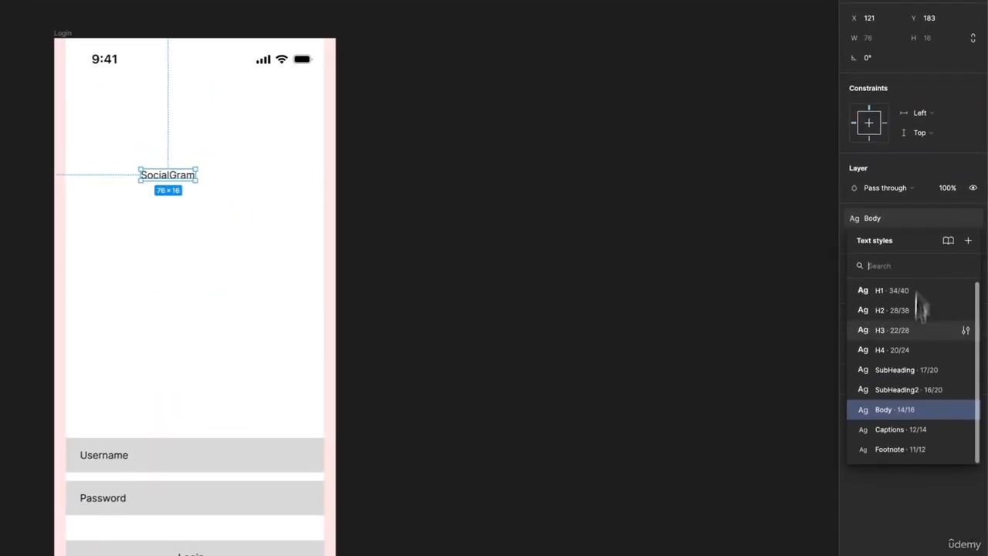
click(888, 296)
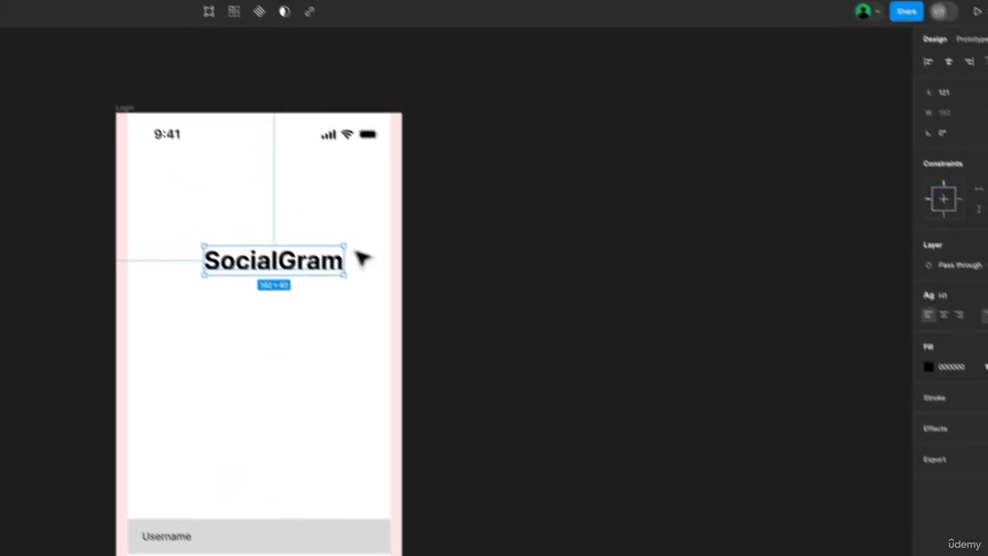
- Move the SocialGram title up to about Y 119 and centre it horizontally in the Login frame
drag(225, 174, 221, 157)
drag(326, 263, 337, 250)
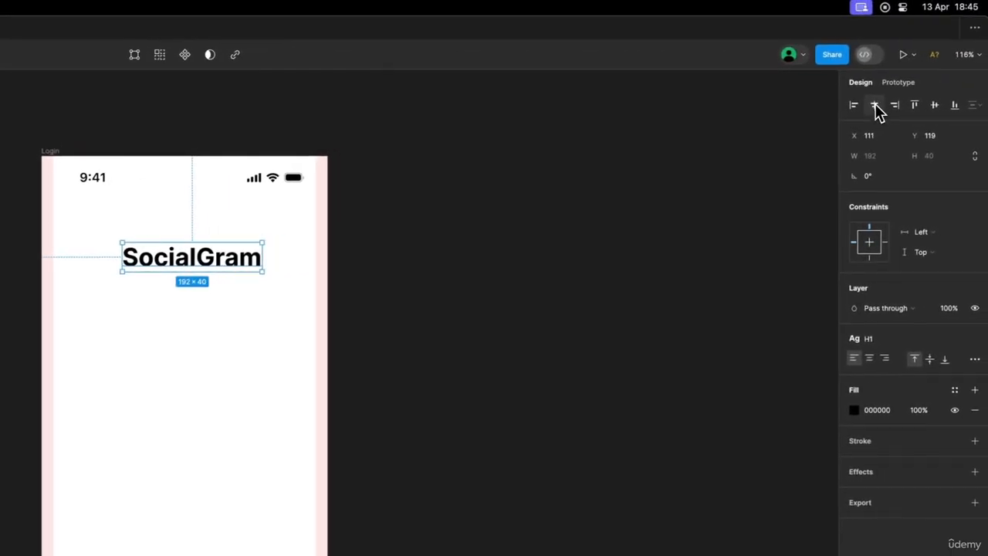
click(877, 110)
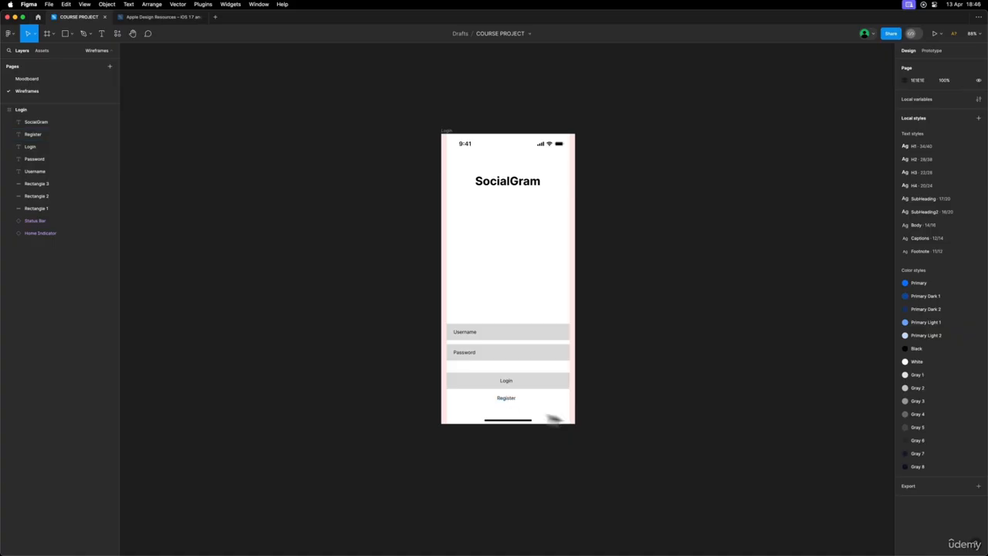
- Duplicate the Login frame and place the copy to the right of the original with a small gap
scroll(640, 393, down, 2)
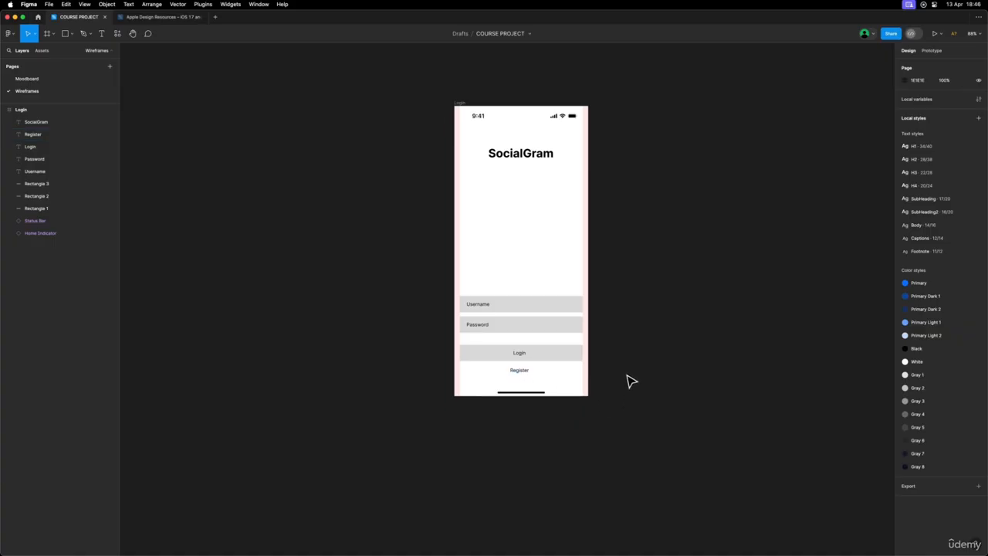
scroll(627, 380, down, 2)
scroll(617, 375, down, 1)
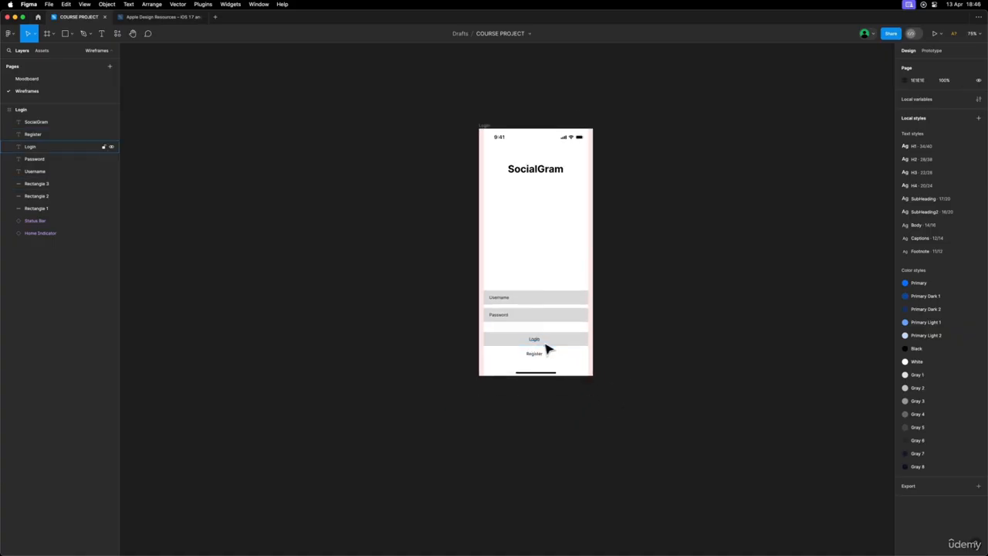
scroll(540, 356, right, 3)
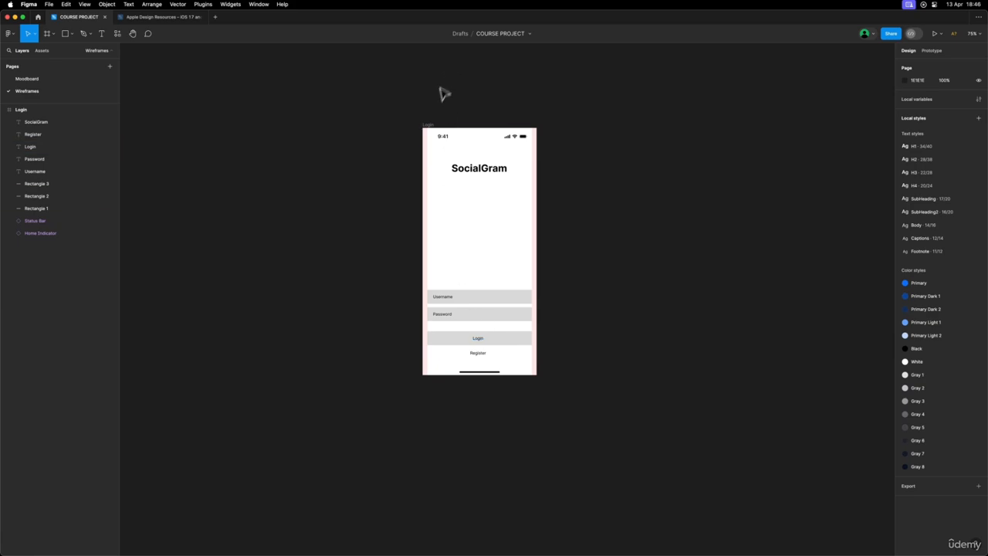
drag(427, 125, 562, 129)
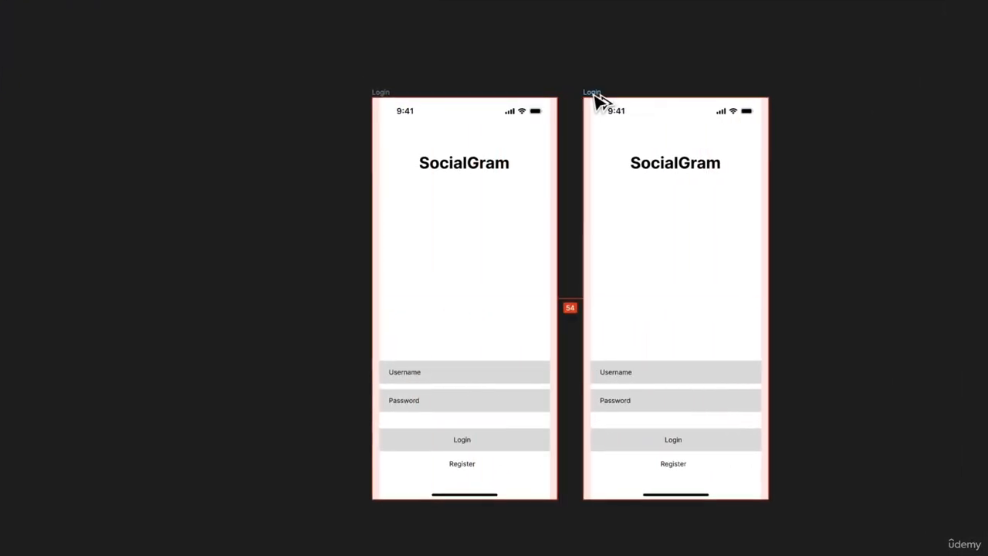
drag(593, 91, 599, 94)
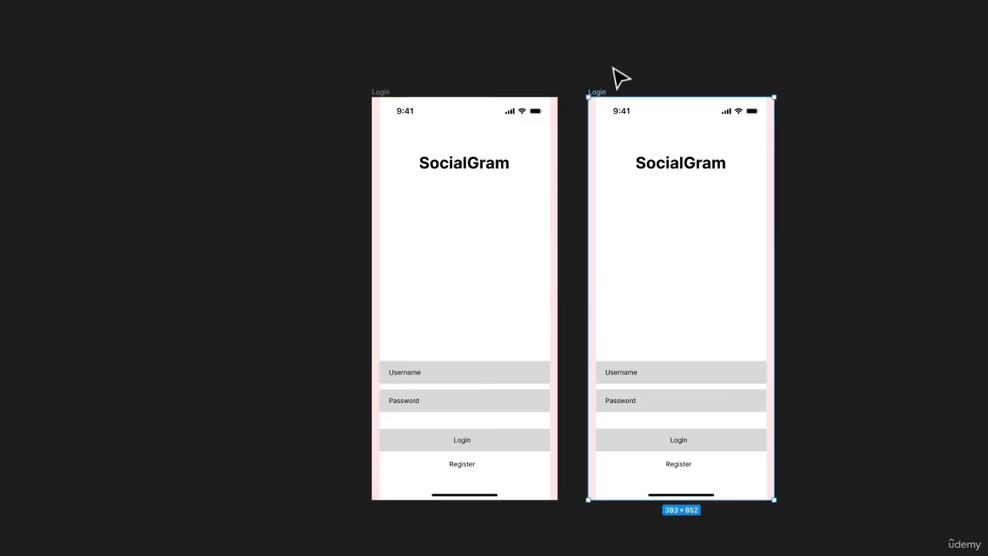
scroll(612, 68, right, 5)
click(618, 75)
- Rename the copied Login frame to Register
click(469, 96)
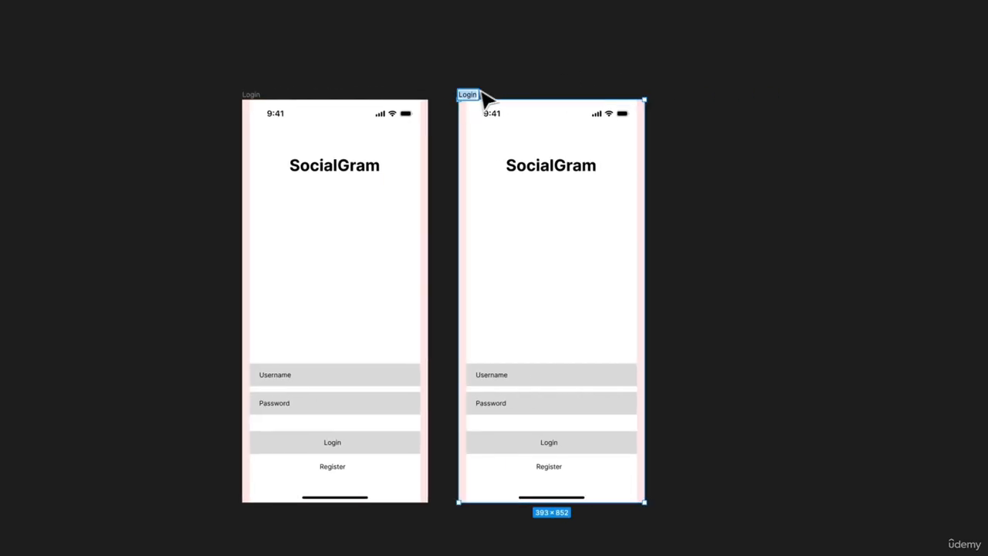
text(Register)
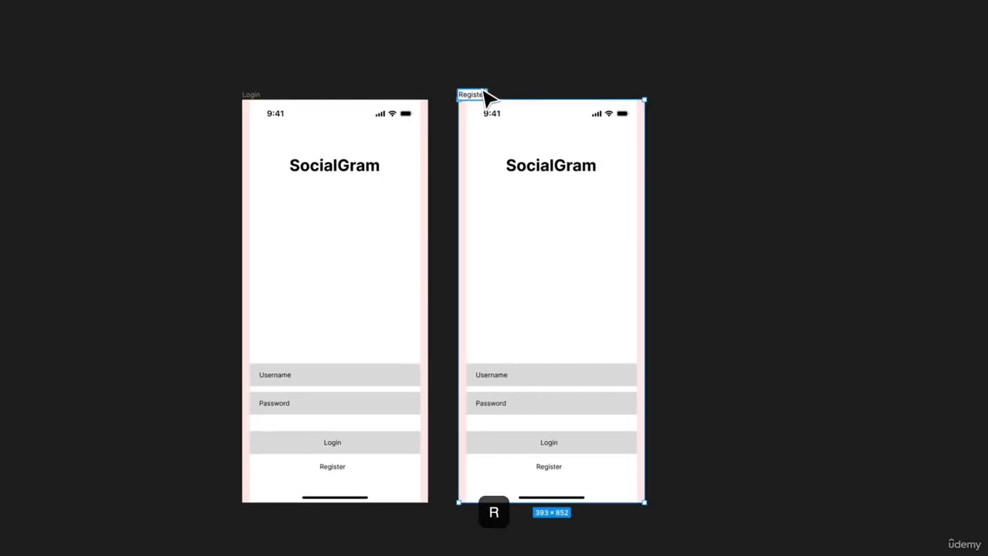
key(Return)
click(551, 72)
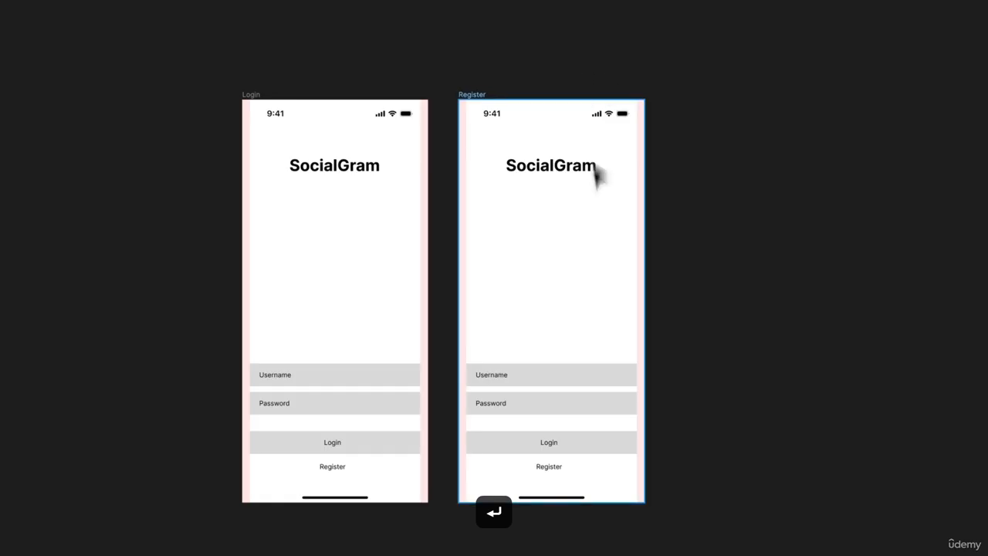
- Move the Username and Password fields with their labels up together in the Register frame, leaving space above the button
scroll(591, 185, up, 2)
scroll(597, 194, down, 5)
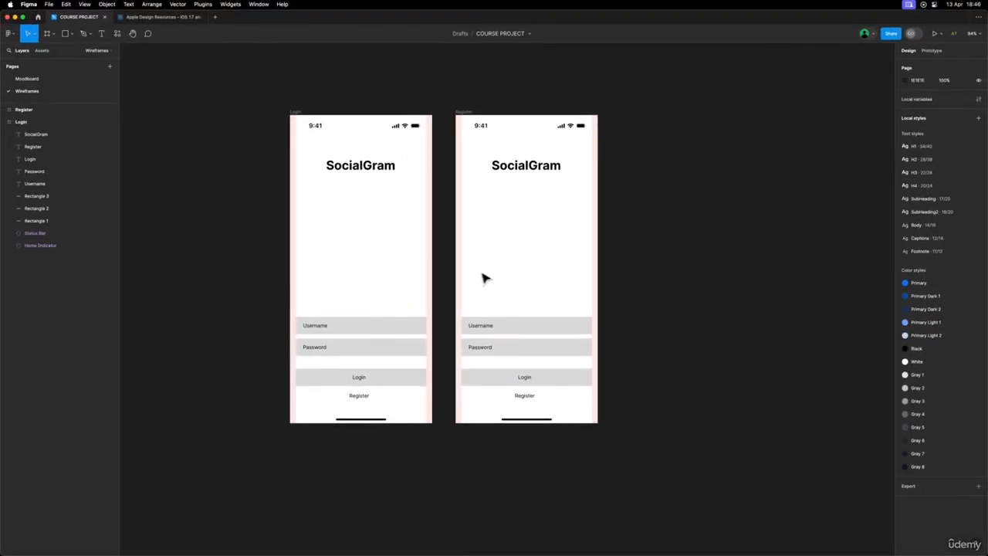
drag(472, 303, 555, 355)
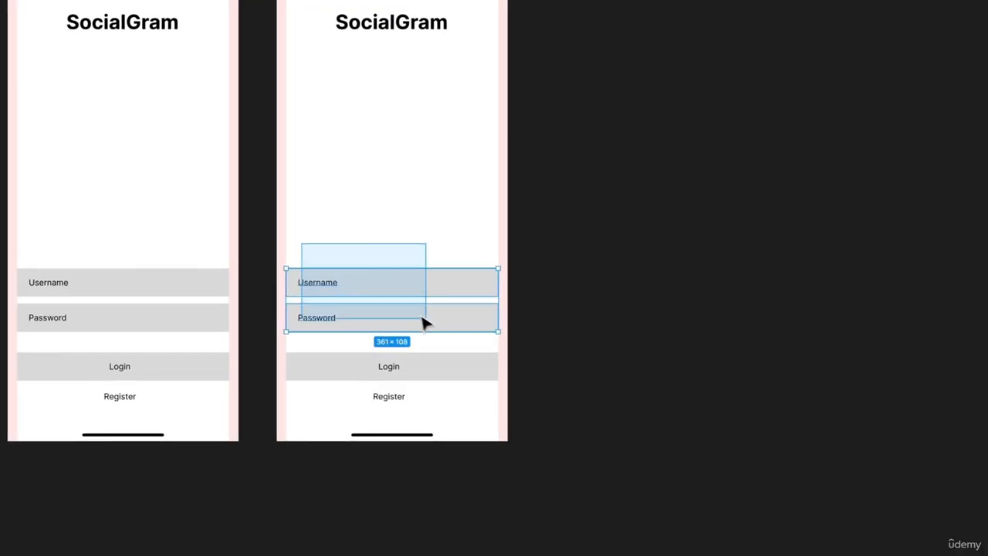
drag(433, 324, 430, 225)
click(389, 301)
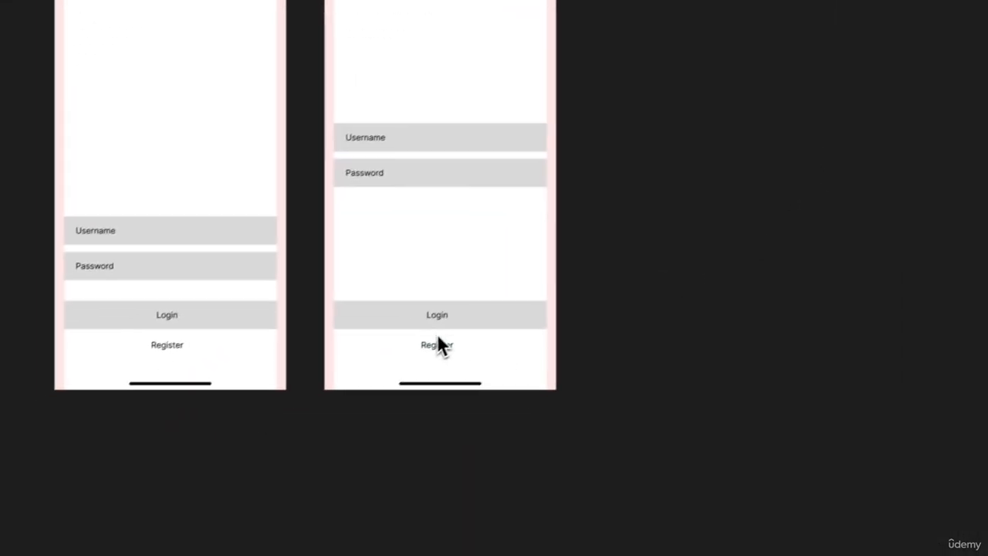
- Change the Login button's label to Register in the Register frame
double_click(231, 434)
text(R)
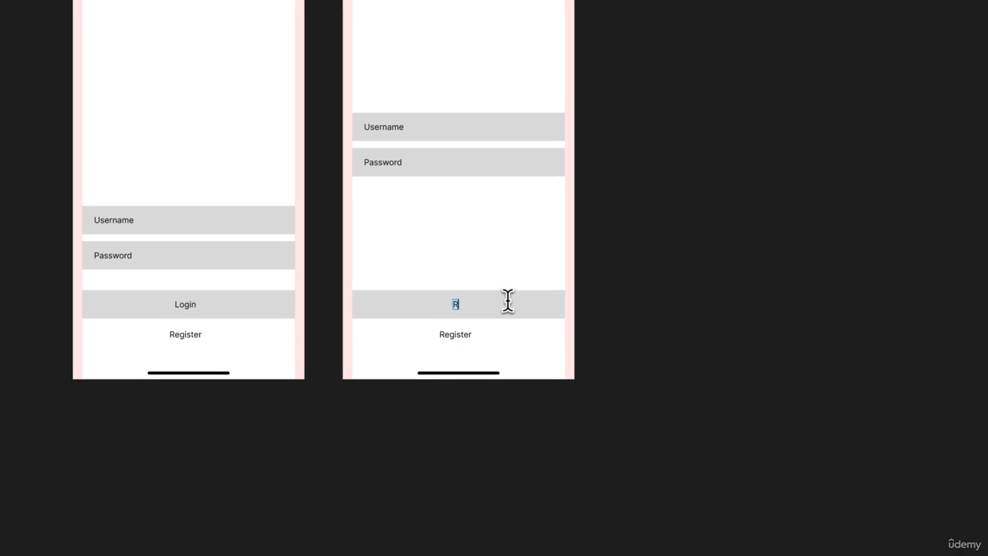
text(egister)
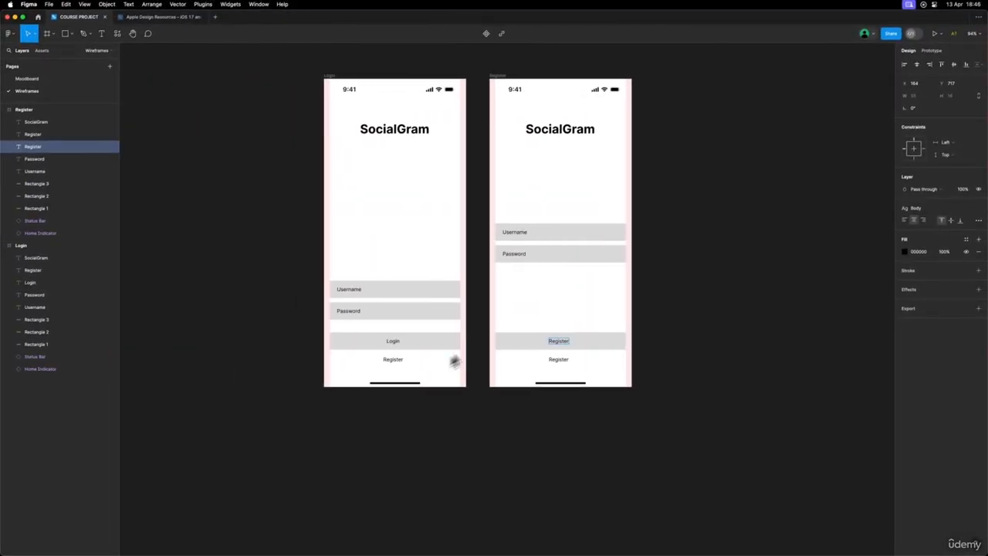
scroll(455, 361, right, 3)
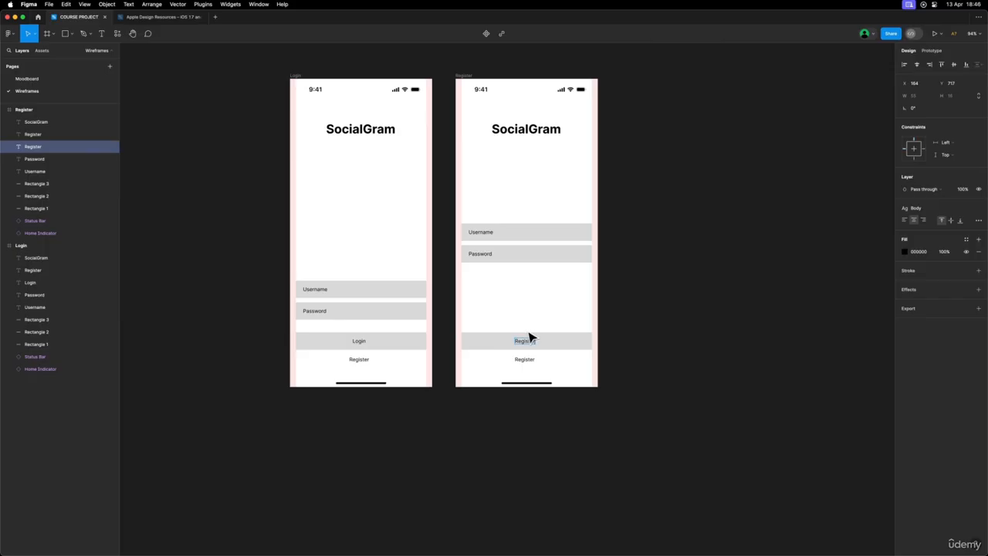
key(Escape)
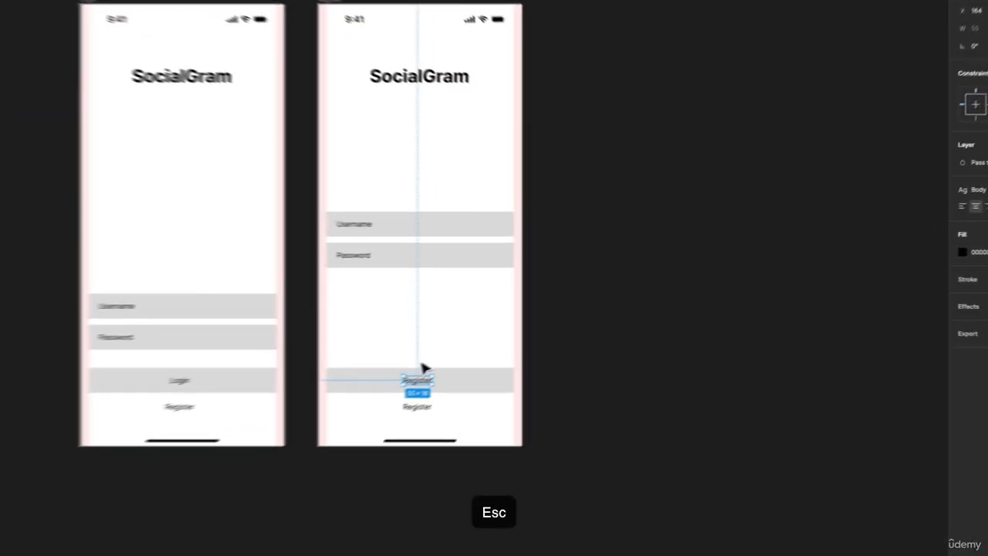
- Replace the text below the button in the Register frame with Back and centre-align it
click(371, 429)
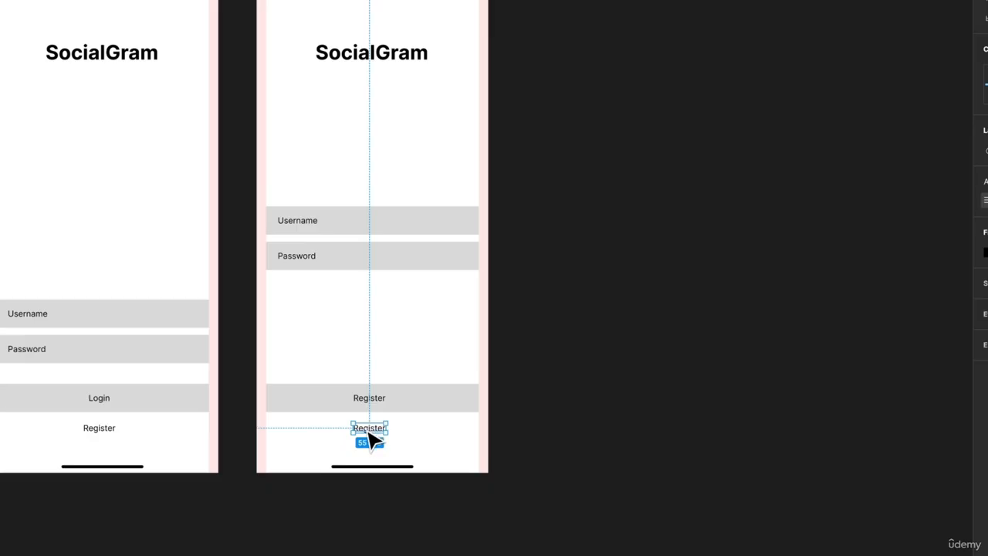
double_click(369, 434)
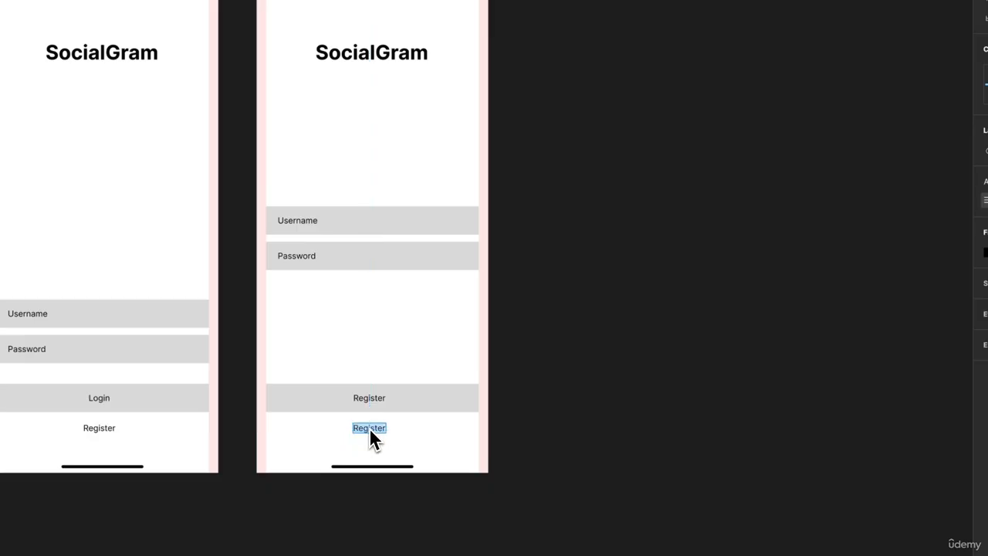
text(Back)
key(super+a)
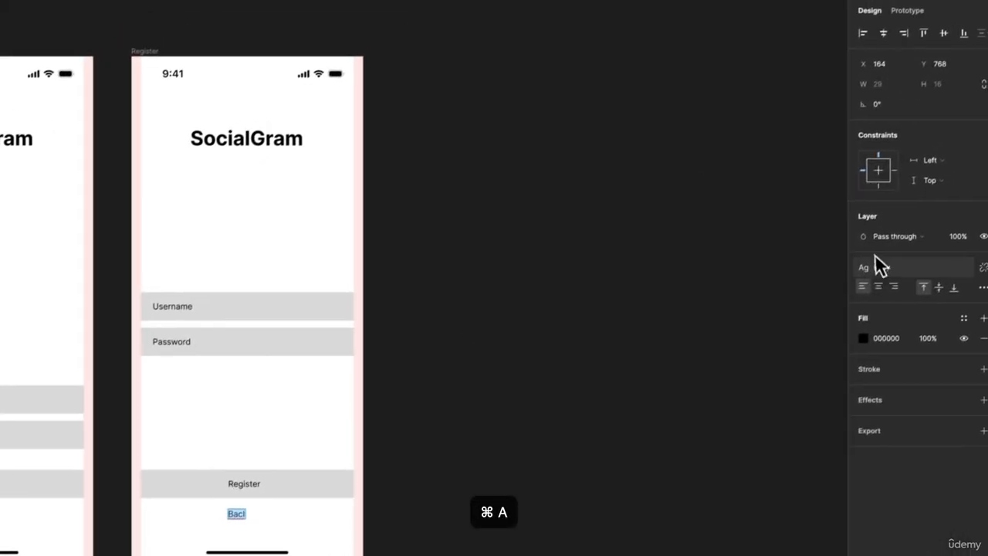
click(868, 294)
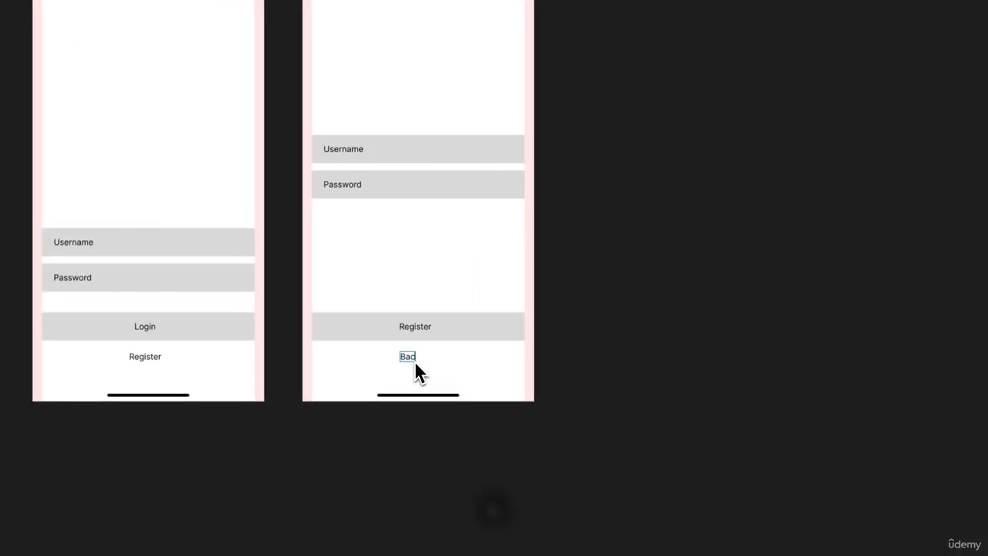
text(l)
key(BackSpace)
text(k)
key(Escape)
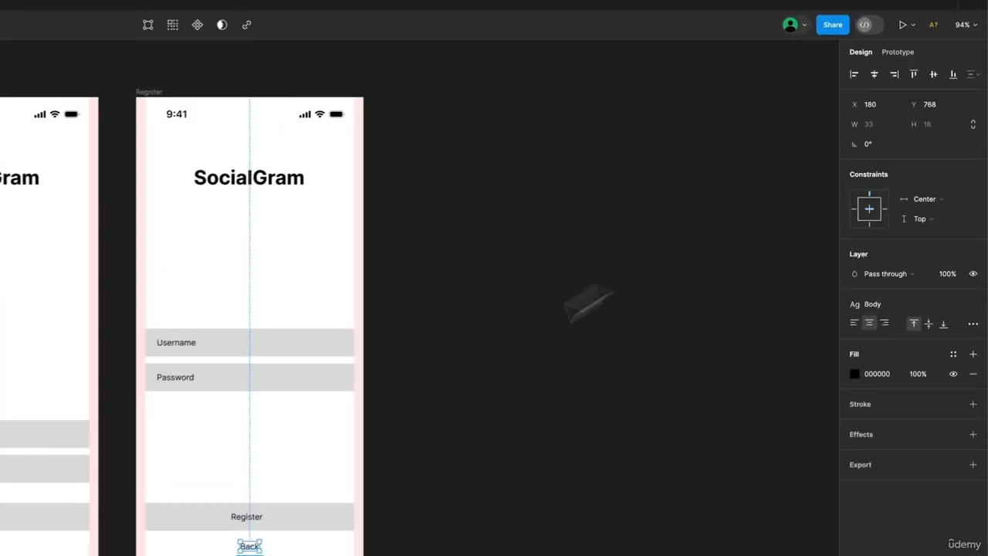
- Centre the Register button's label horizontally in the Register frame
click(690, 232)
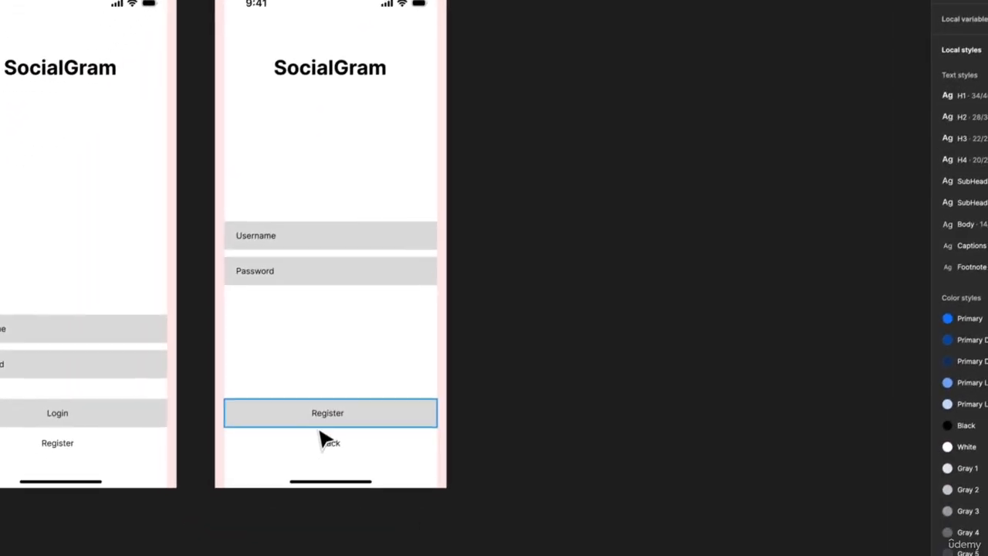
click(242, 525)
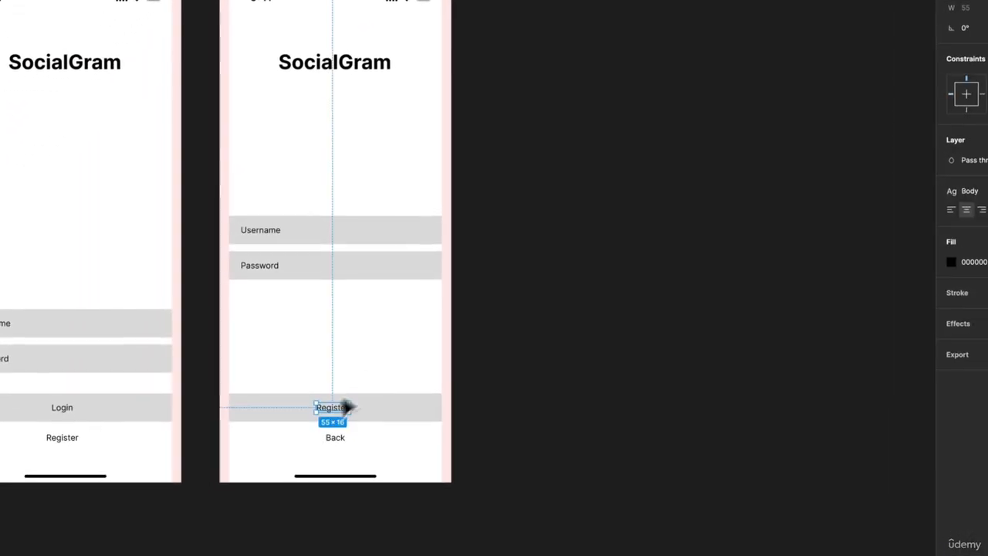
click(906, 42)
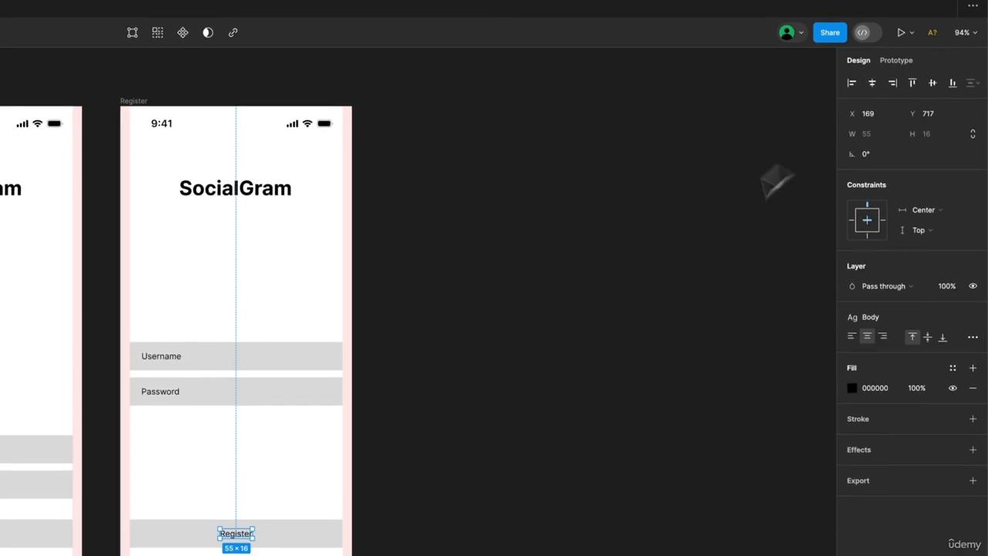
click(653, 264)
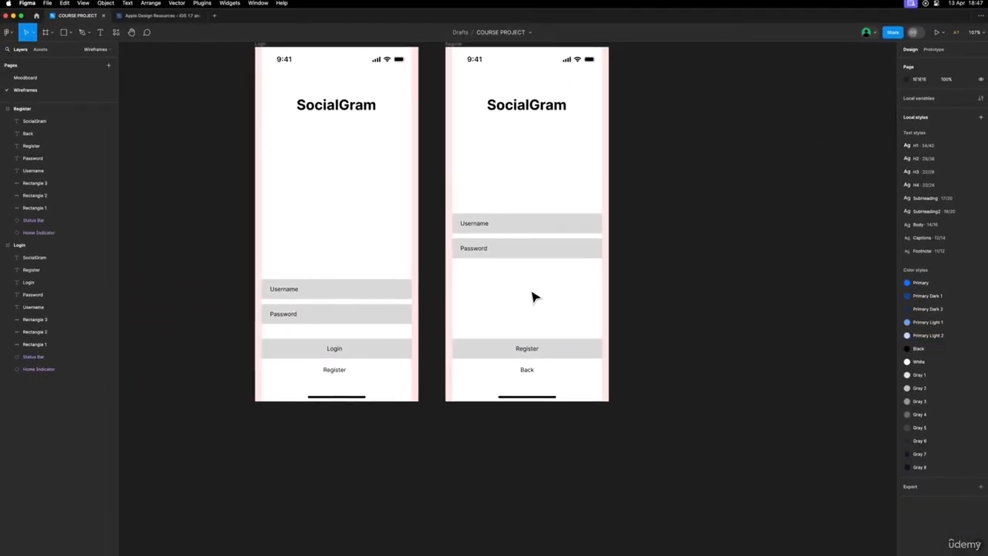
- Move the Username and Password fields down in the Register frame and place a duplicate of both directly above them
scroll(532, 297, up, 2)
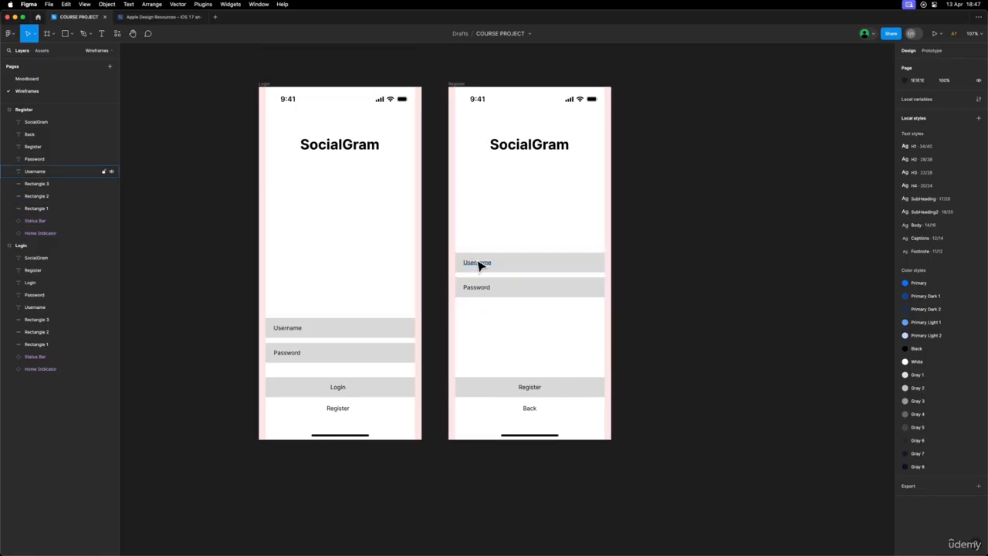
scroll(469, 271, down, 1)
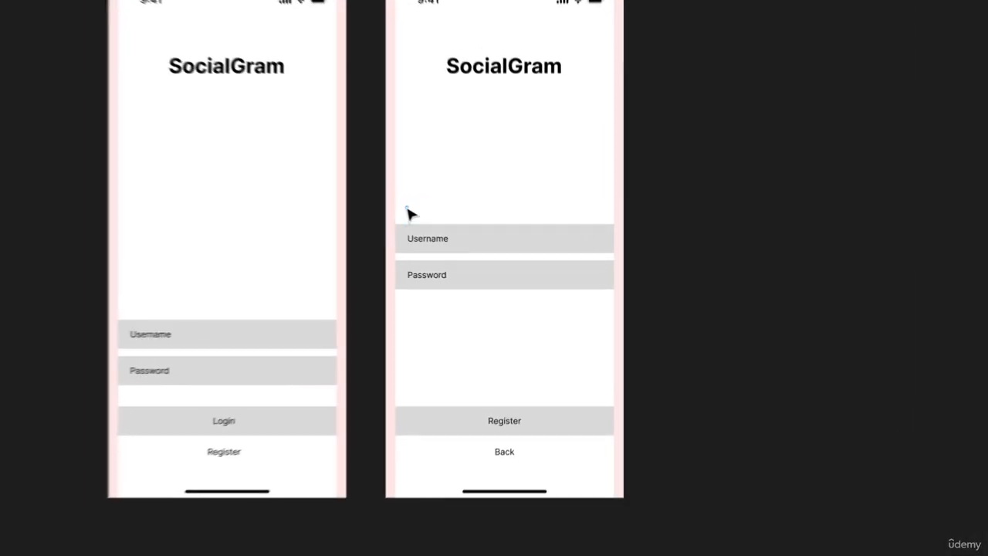
drag(462, 237, 615, 310)
drag(572, 284, 570, 358)
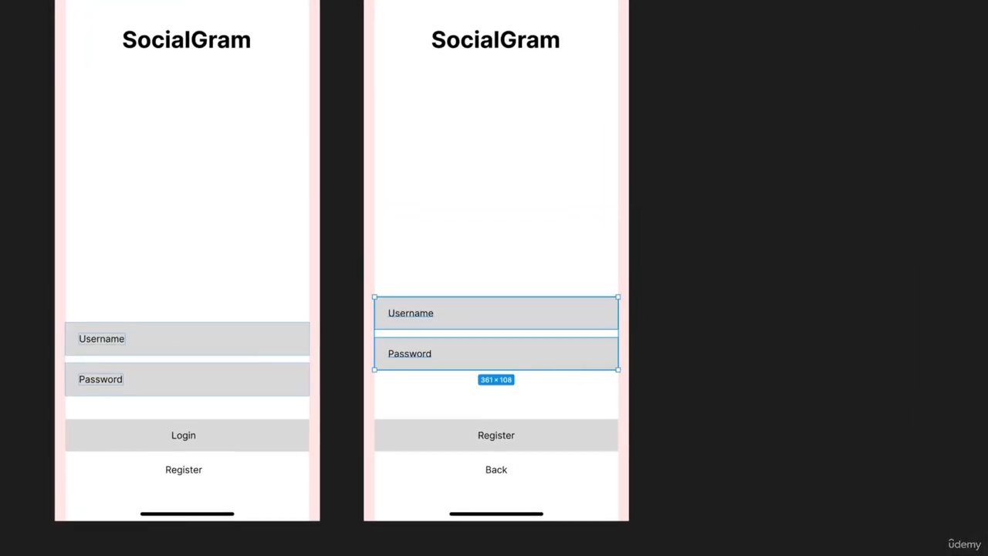
click(403, 261)
drag(402, 288, 569, 283)
click(463, 224)
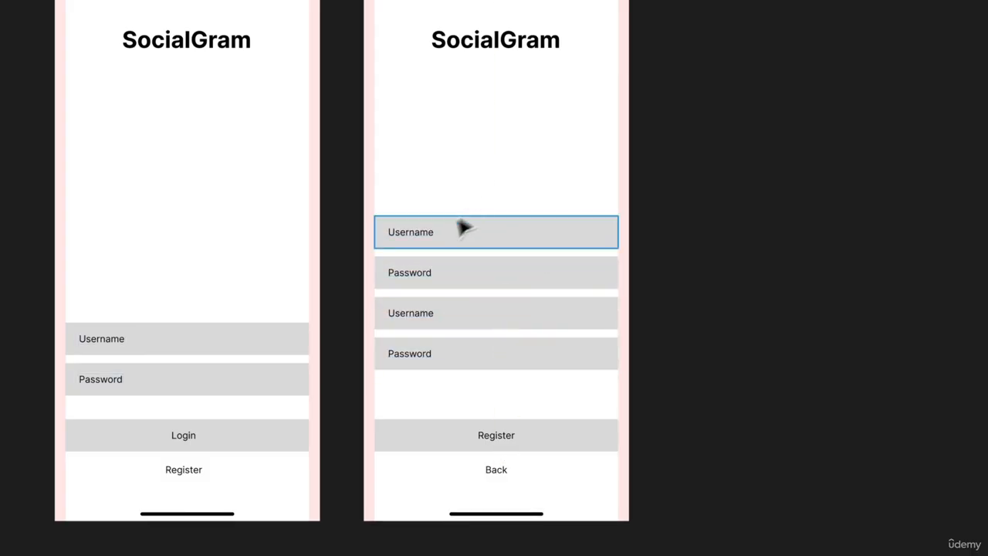
- Change the topmost field's label in the Register frame to First name
double_click(415, 234)
key(Return)
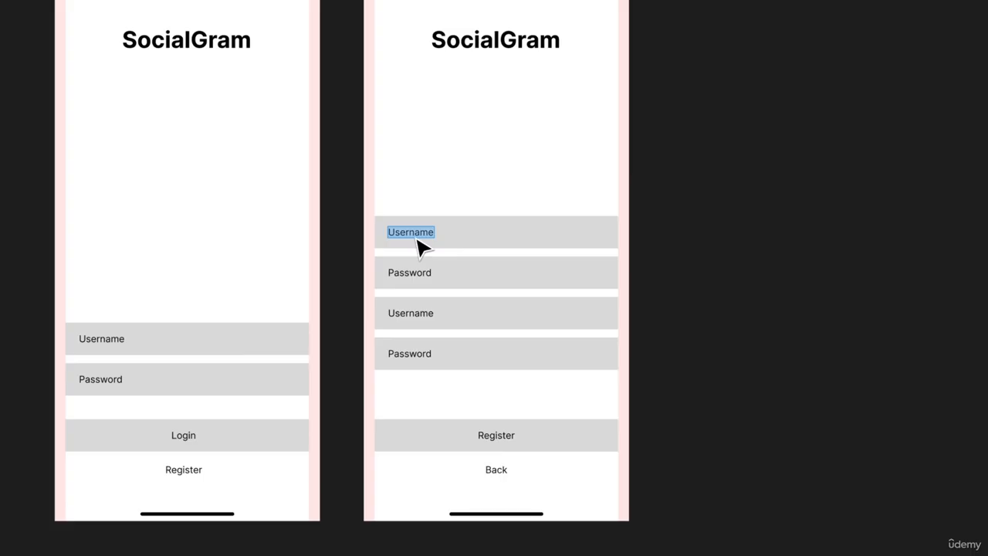
text(N)
text(ame)
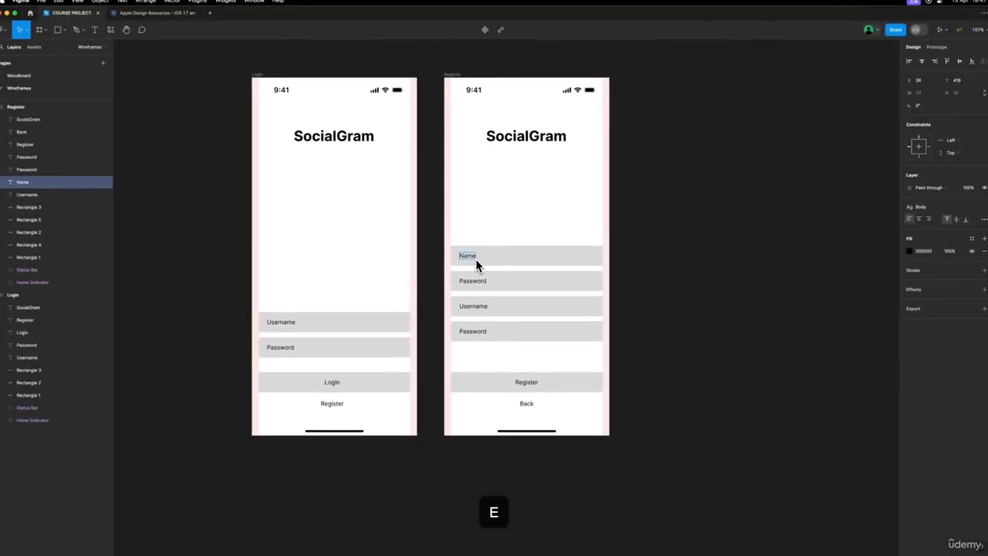
text(F)
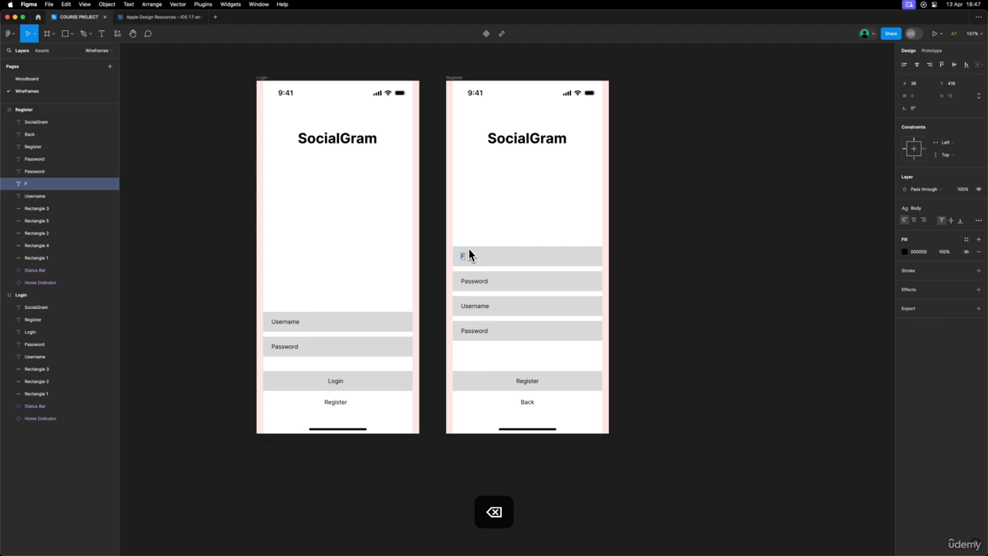
text(oirst na)
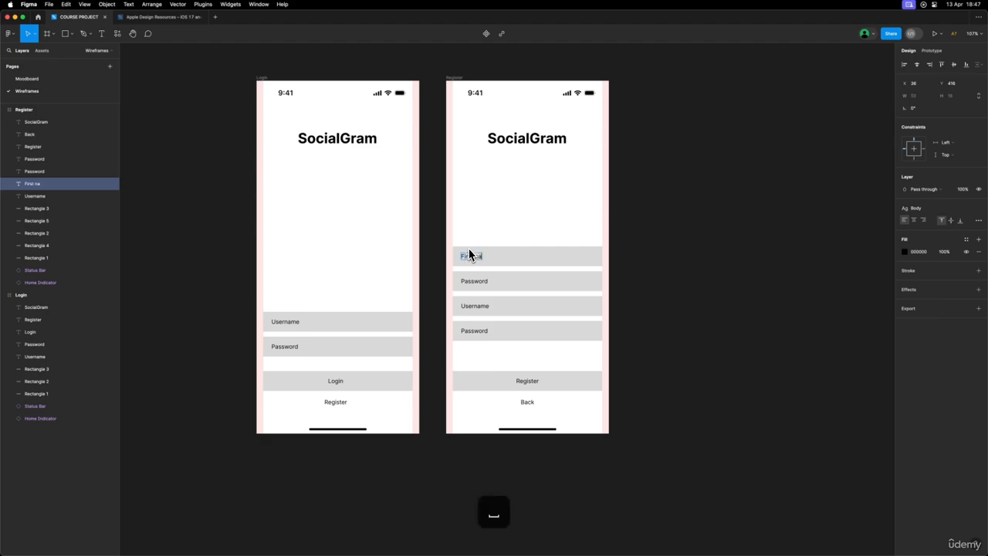
text(me)
- Label the second field Last name in the Register frame and move all four fields down closer to the Register button
key(Tab)
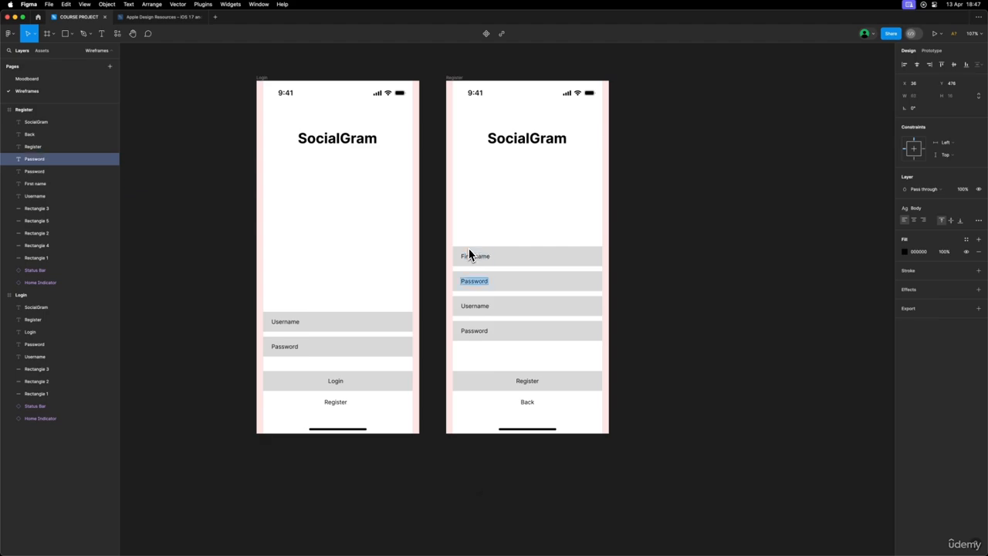
text(L)
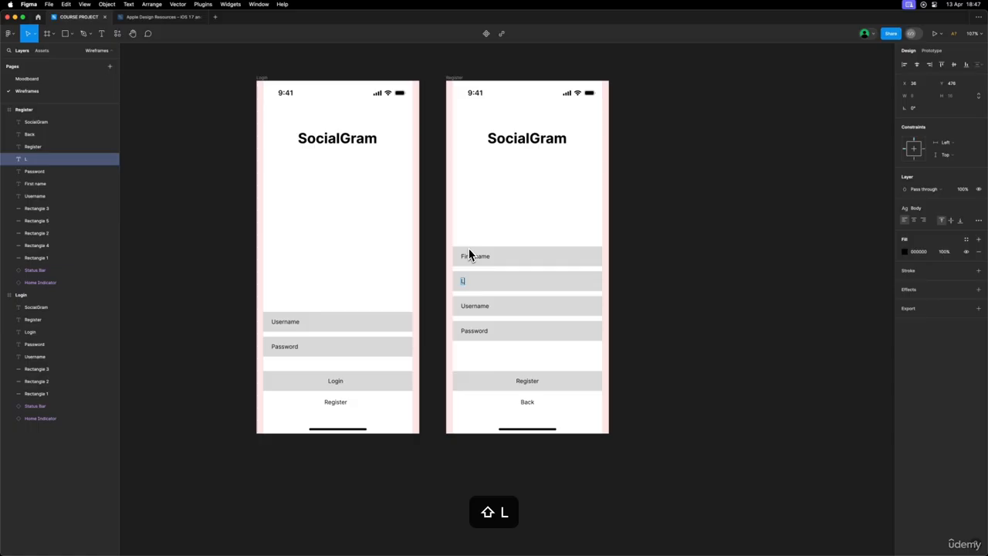
scroll(660, 253, down, 2)
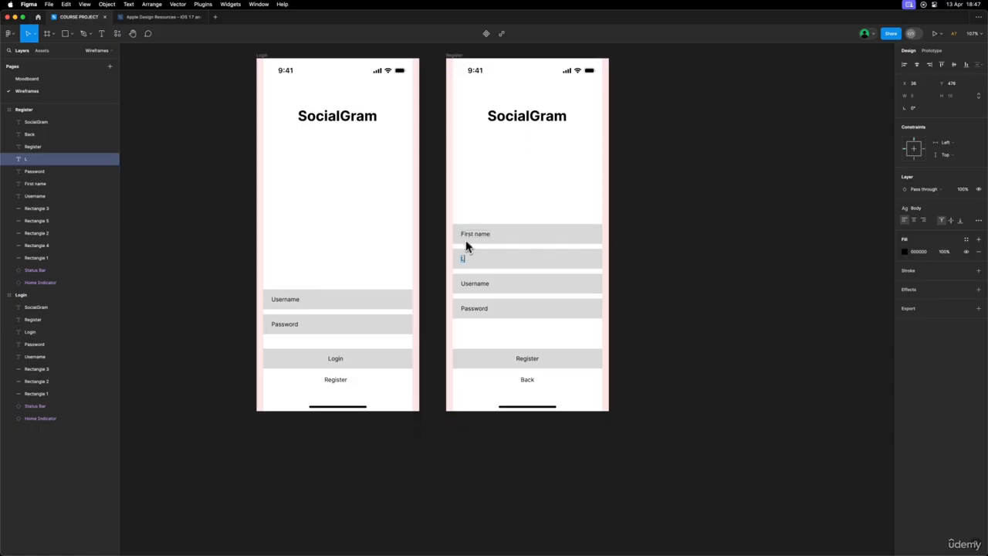
text(ast name)
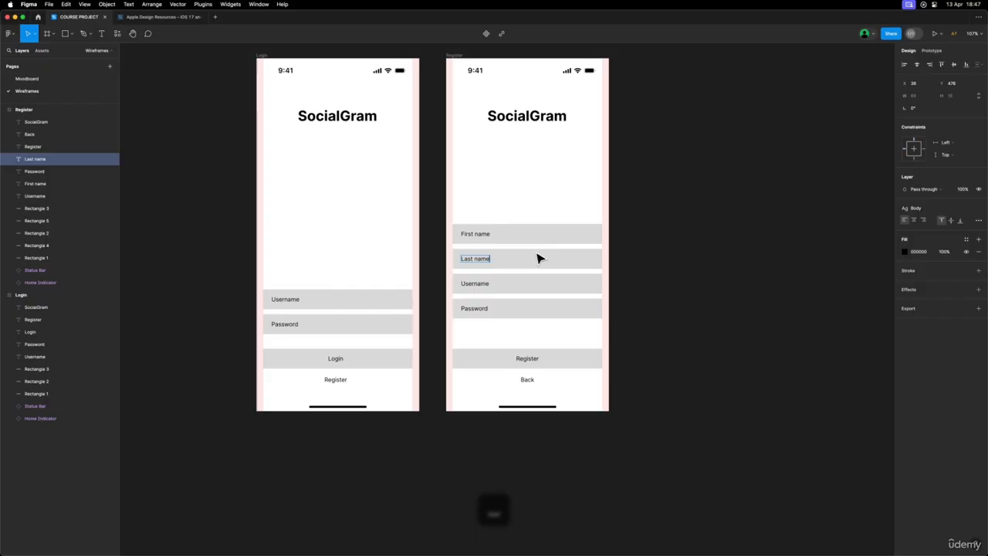
key(Escape)
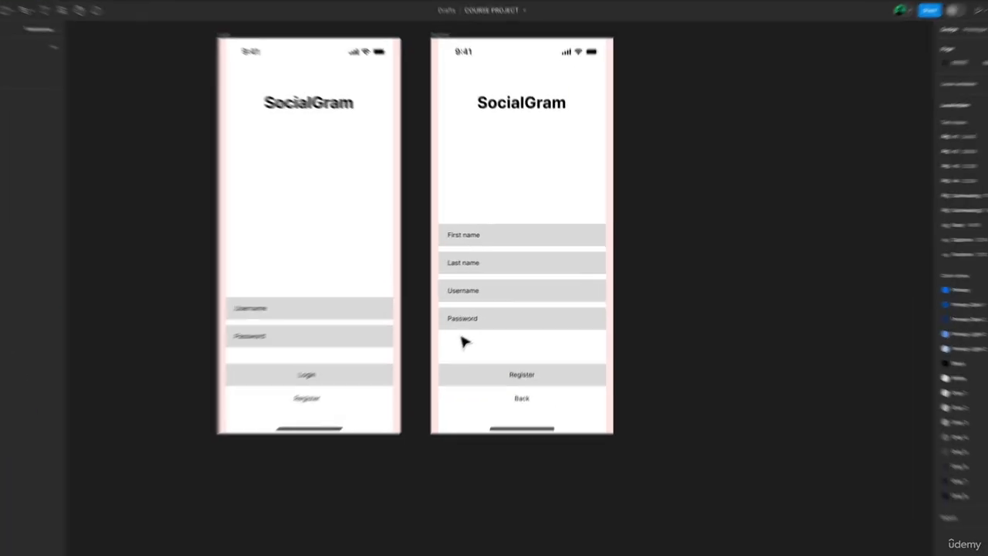
drag(467, 322, 573, 274)
click(602, 177)
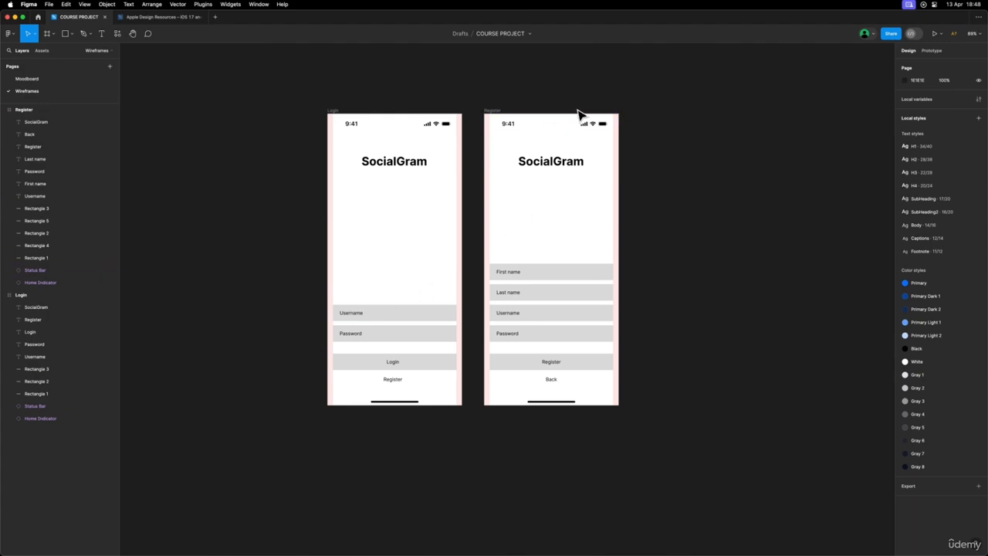
- Duplicate the Register frame beside the original, rename the copy Register 2 and dismiss the offer to move the file
scroll(579, 115, right, 10)
scroll(579, 114, left, 3)
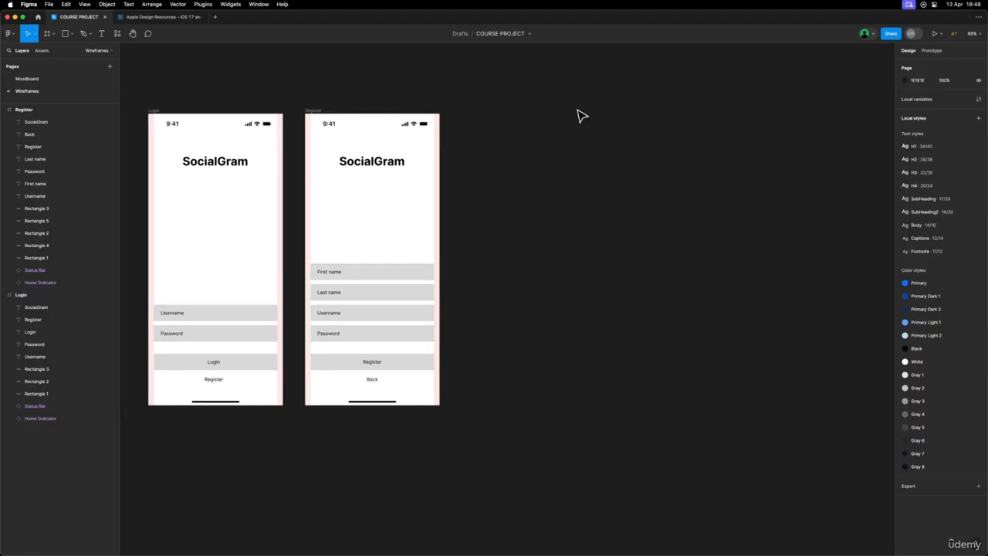
scroll(580, 115, left, 5)
drag(425, 111, 521, 101)
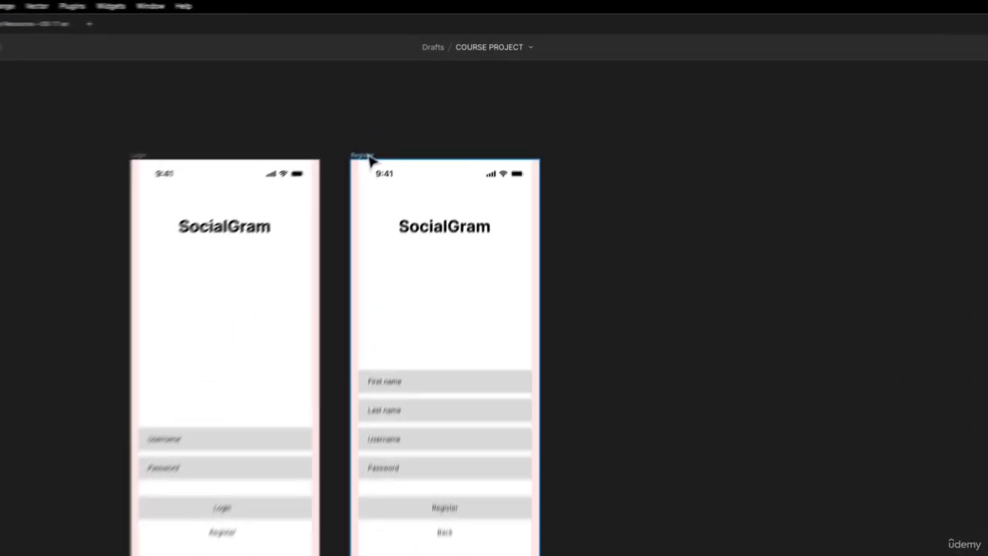
drag(573, 164, 607, 166)
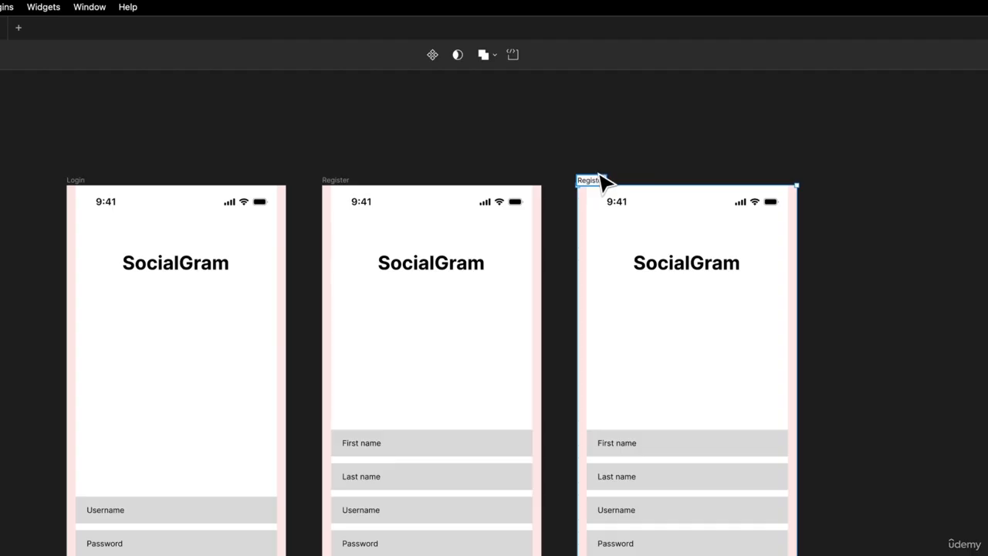
text(2)
key(Escape)
click(640, 147)
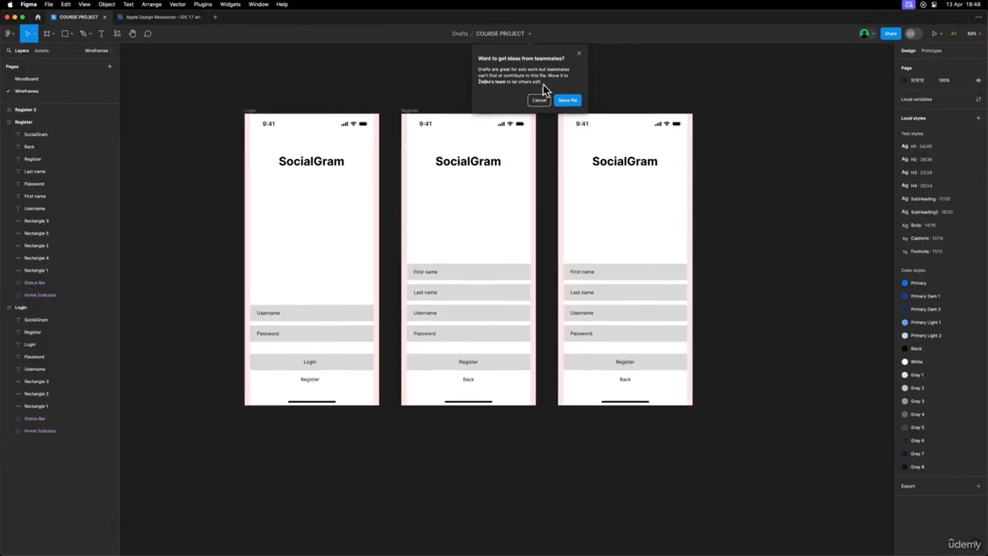
click(544, 99)
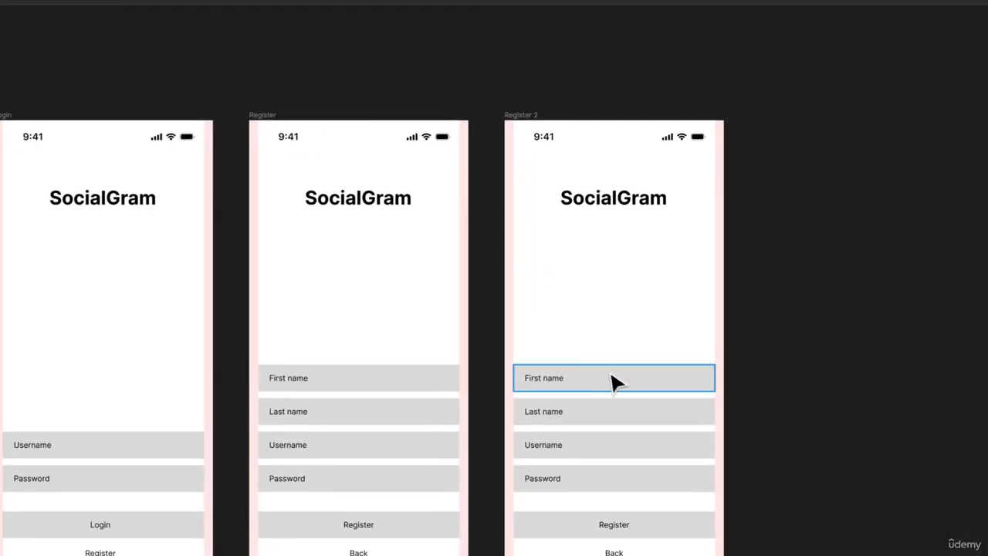
- Delete the four input fields with their labels and the Back text from the Register 2 frame
drag(510, 350, 728, 492)
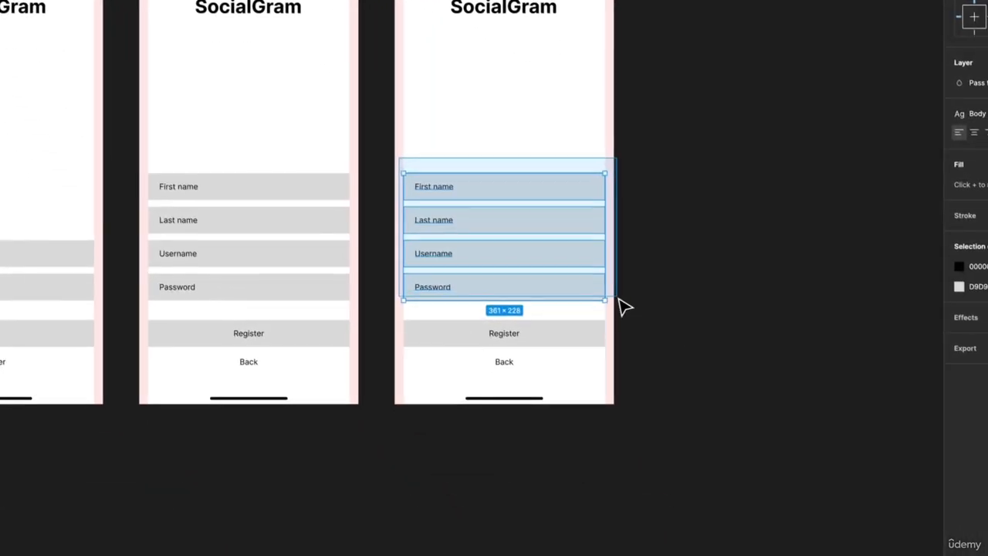
key(BackSpace)
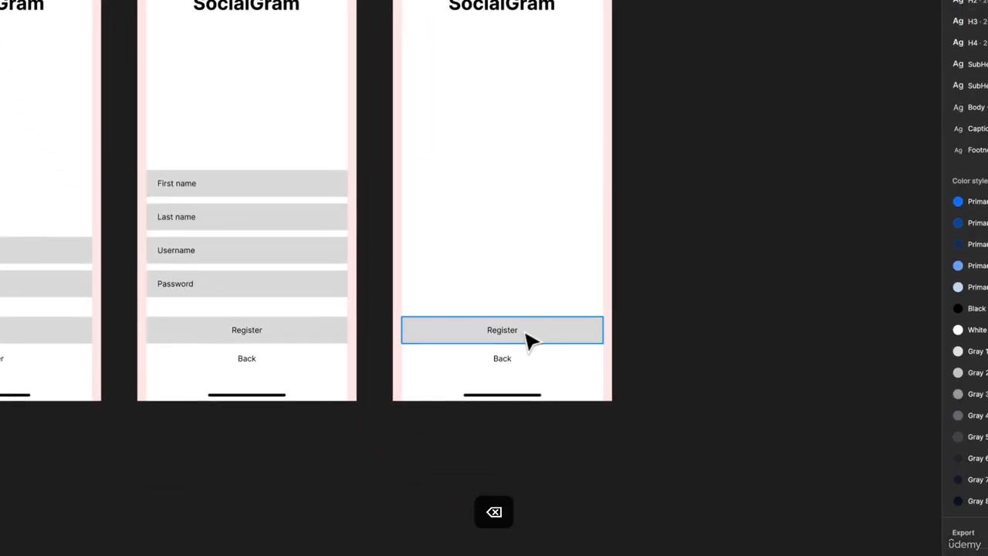
click(503, 362)
key(BackSpace)
- Change the button's label in the Register 2 frame to Continue
double_click(508, 337)
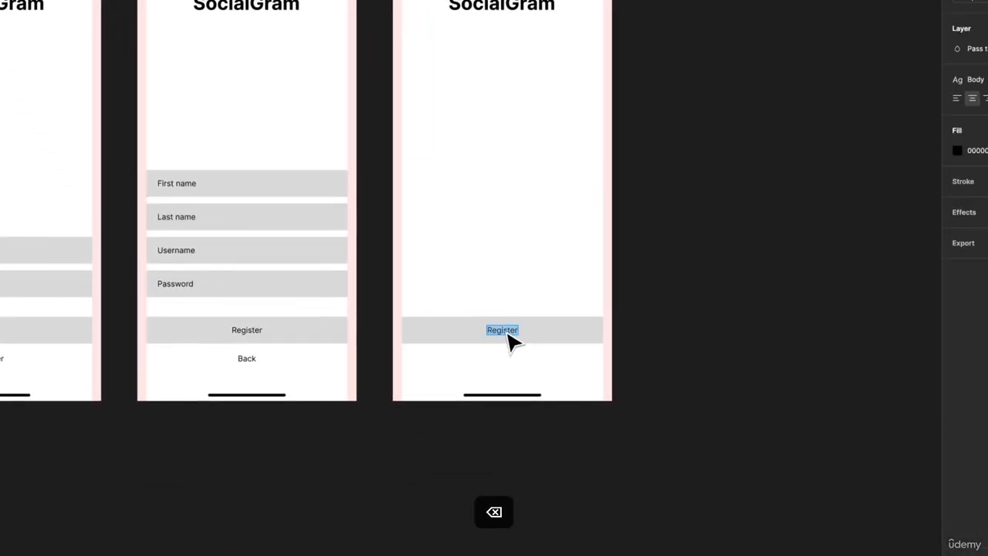
text(Co)
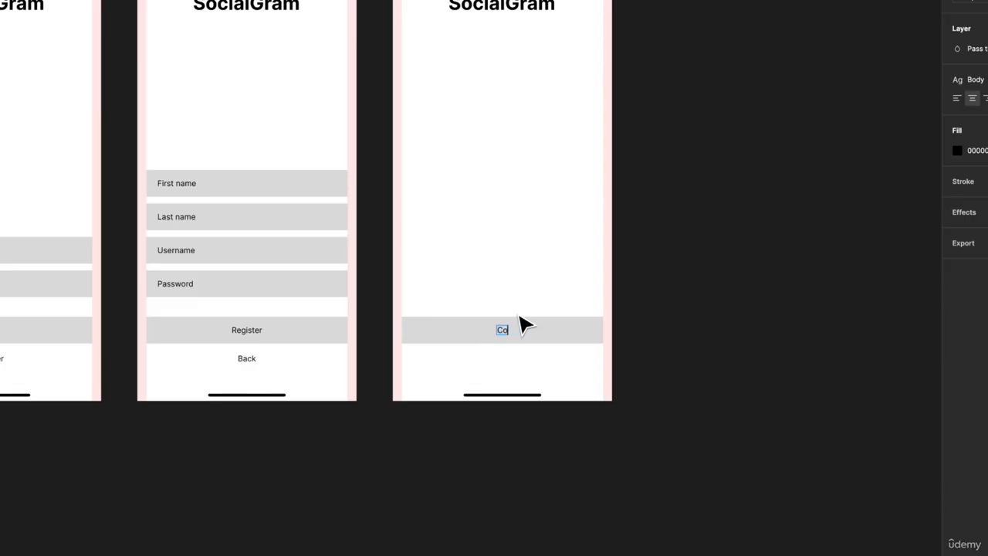
text(ntinue)
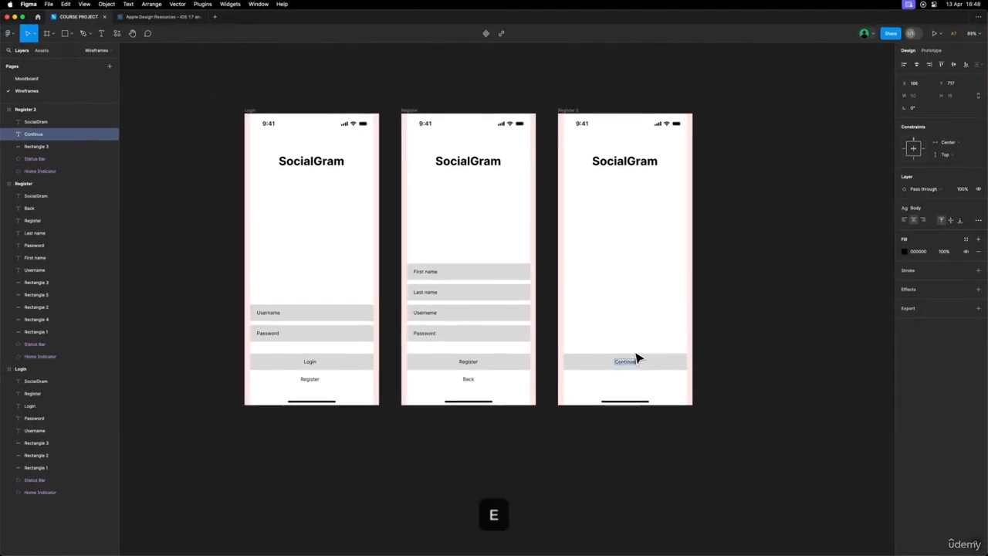
key(Escape)
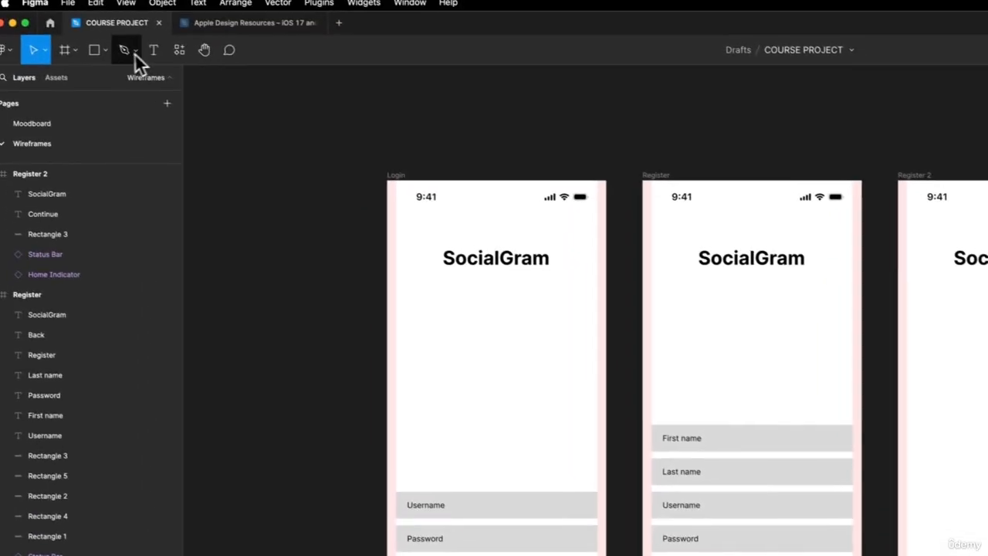
- Add a 361 × 226 text box below the title in the Register 2 frame reading "Thank you for registration. Continue by using our app." on two lines
click(131, 51)
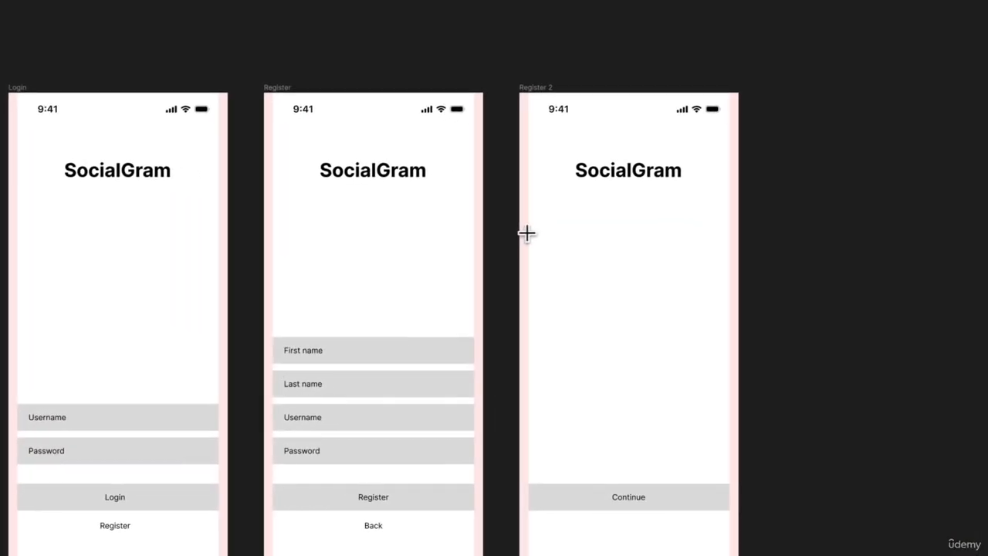
drag(526, 231, 732, 358)
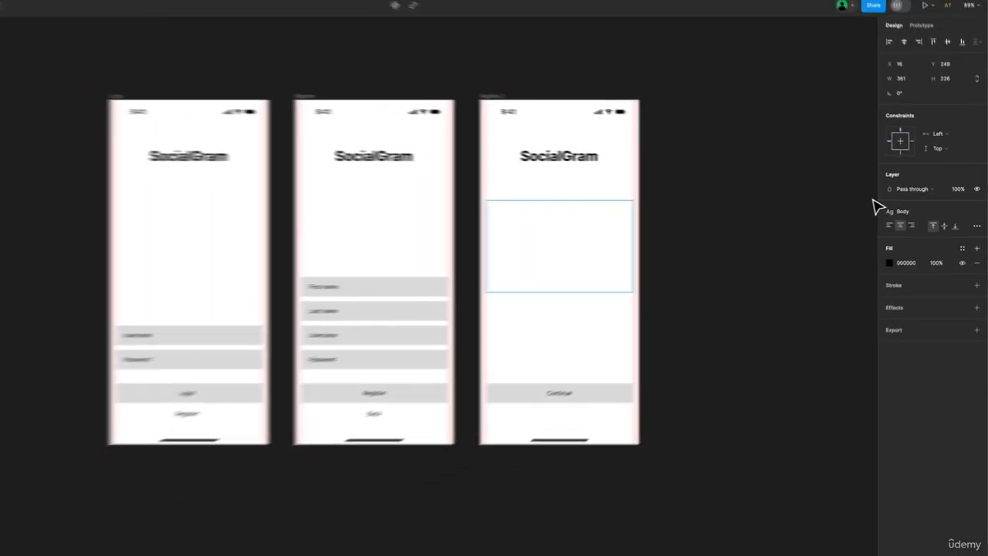
text(Thank )
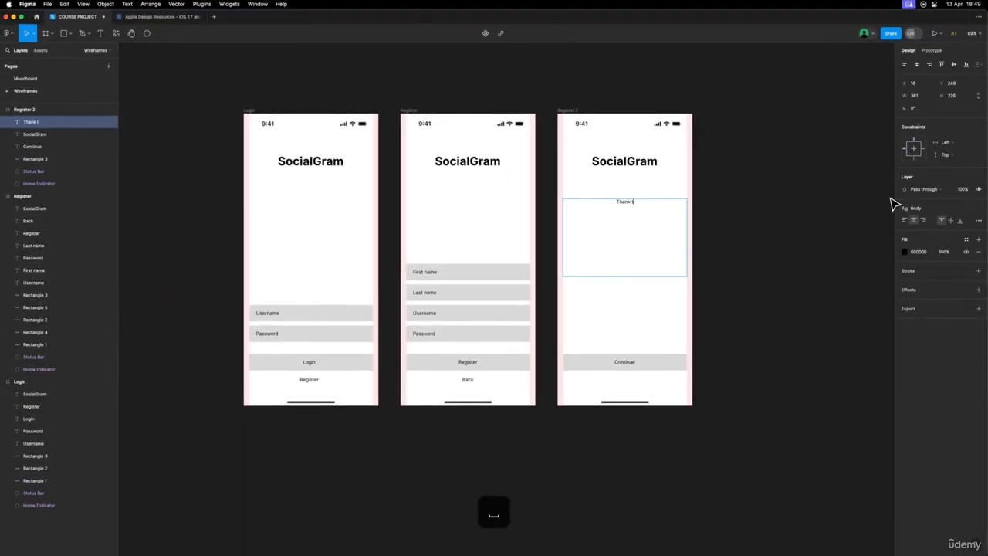
text(you for reg)
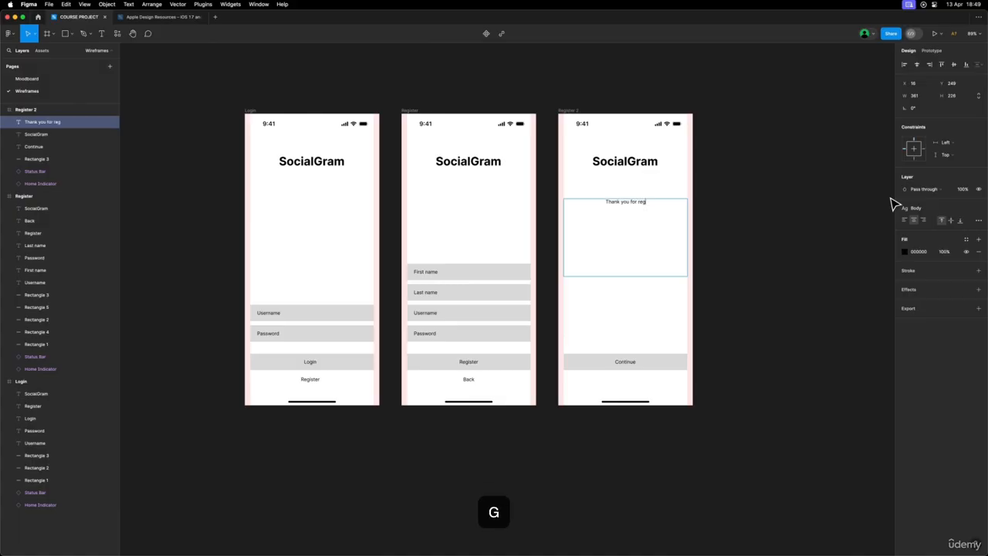
text(istration.)
key(Return)
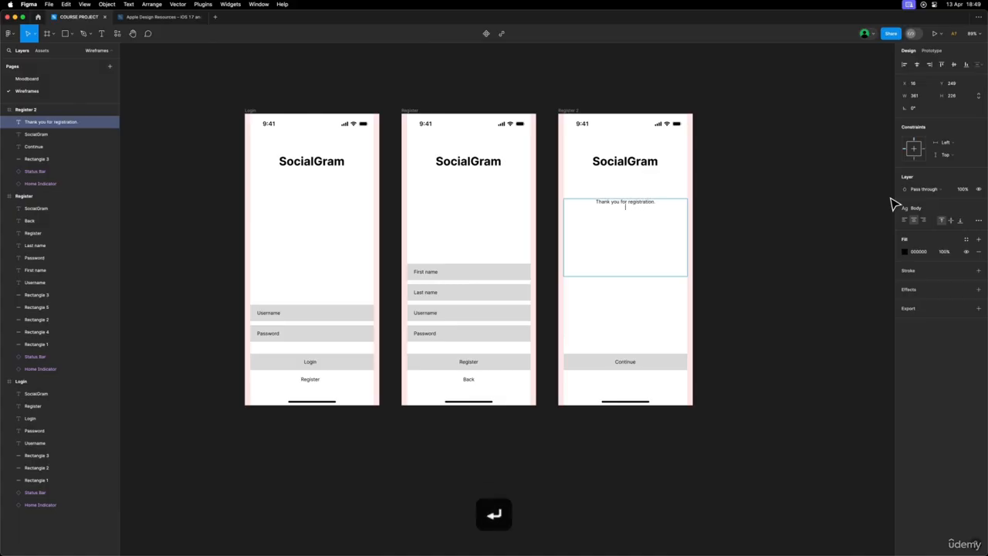
text(Continue b)
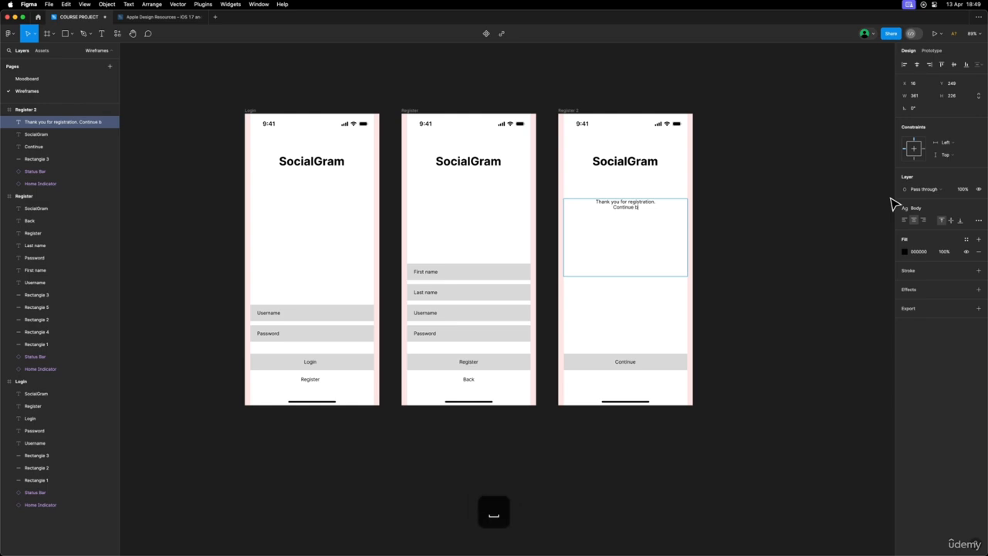
text(y using our app.)
key(Escape)
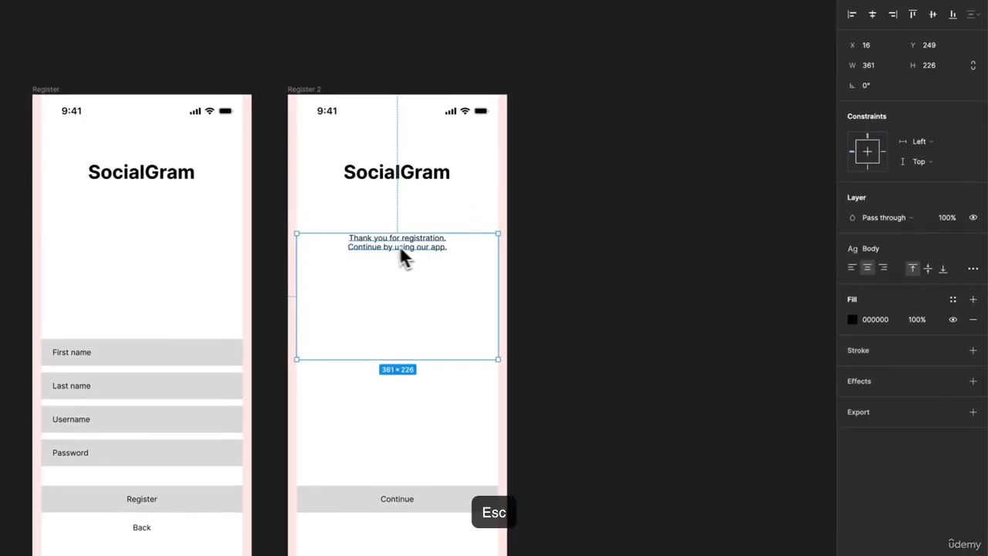
- Apply the H3 text style to the thank-you message, keep it top-aligned and set its resizing to auto width
click(880, 248)
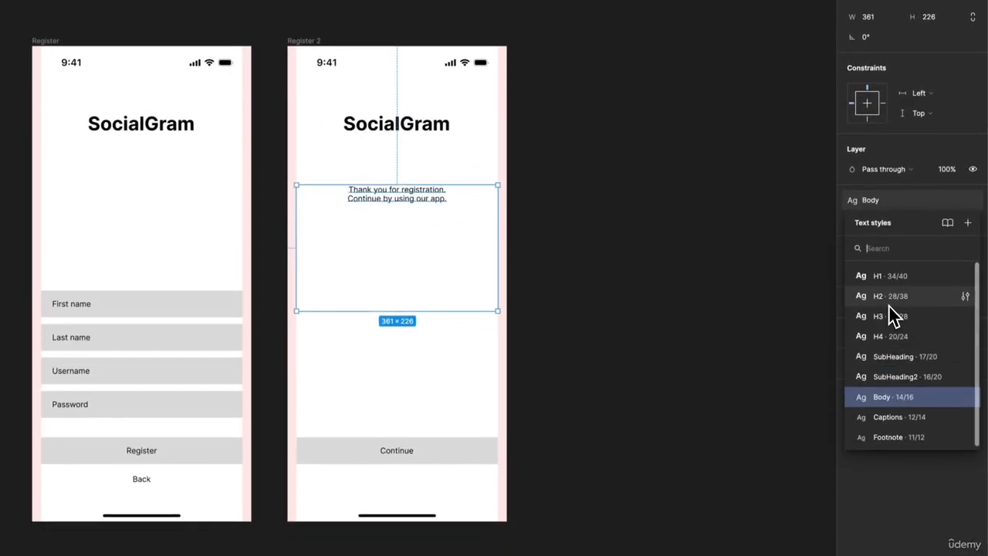
click(889, 317)
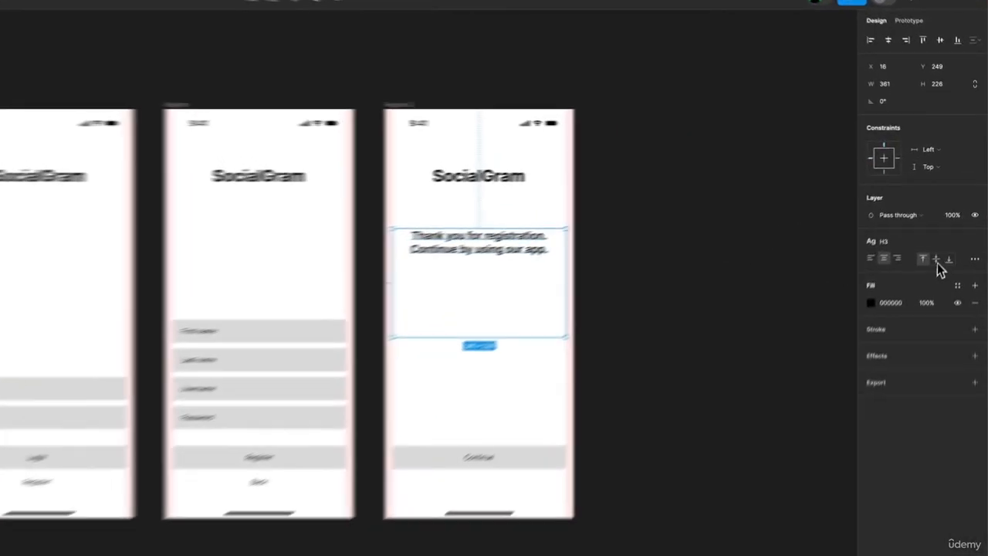
click(950, 220)
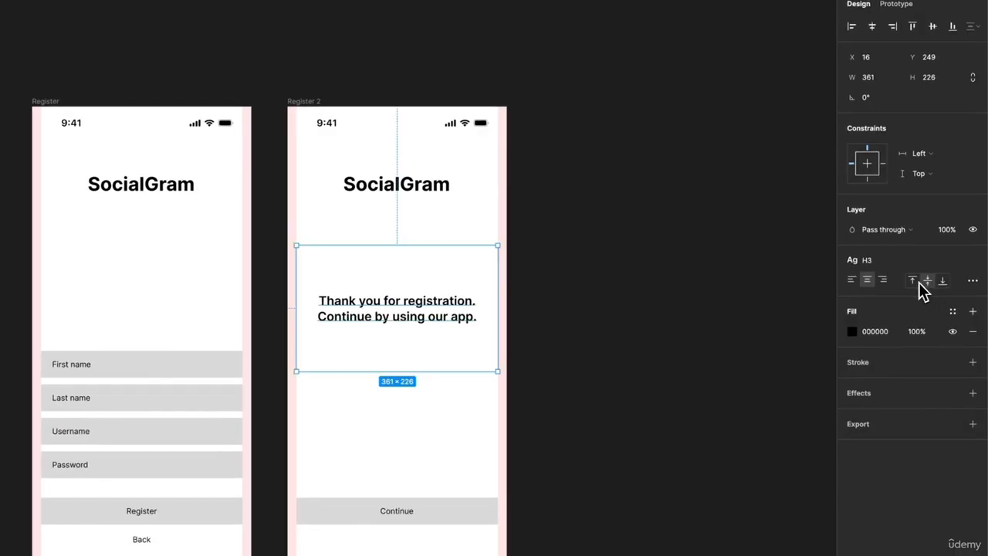
click(913, 281)
click(973, 280)
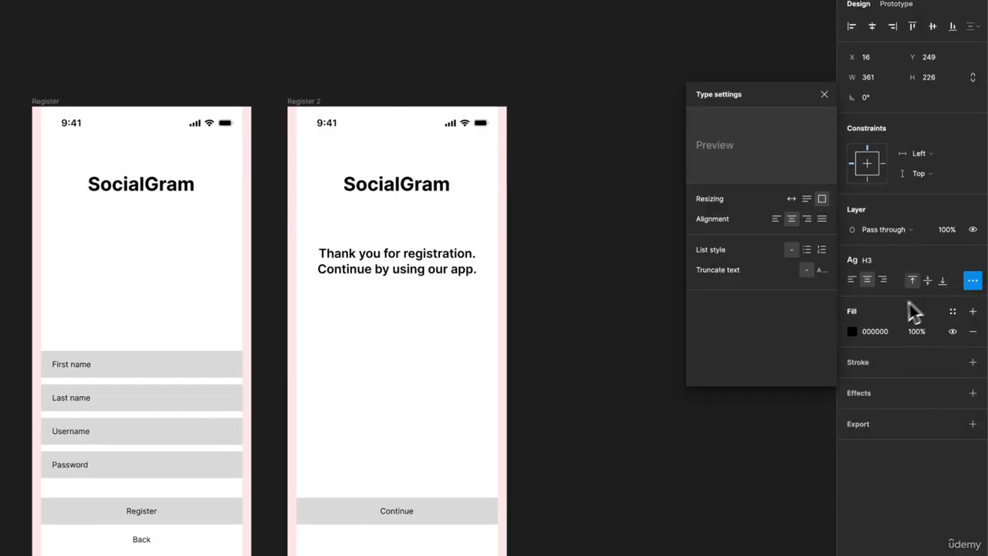
click(792, 199)
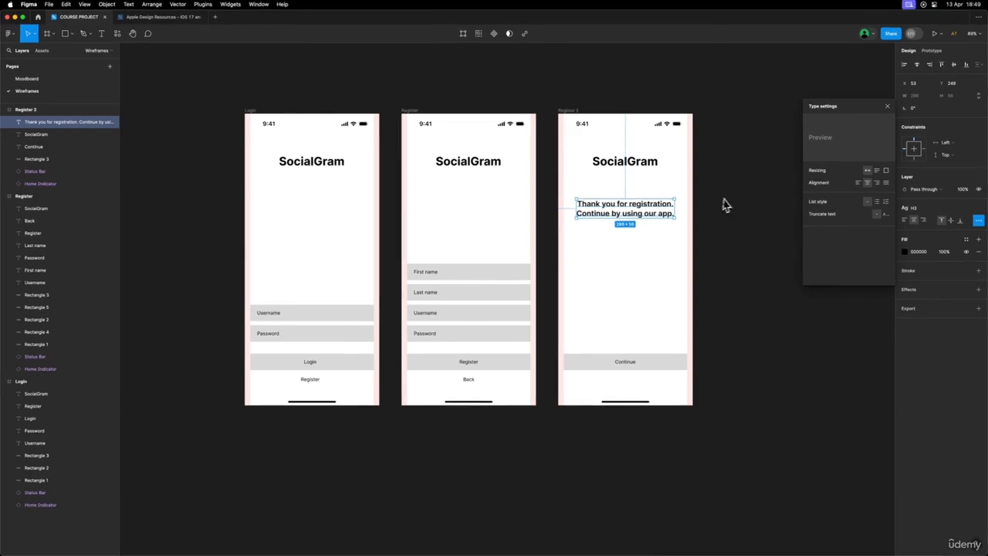
click(887, 106)
click(780, 162)
- Move the thank-you message down to Y 303 and set its fill to gray 6A6A6A
drag(654, 213, 654, 227)
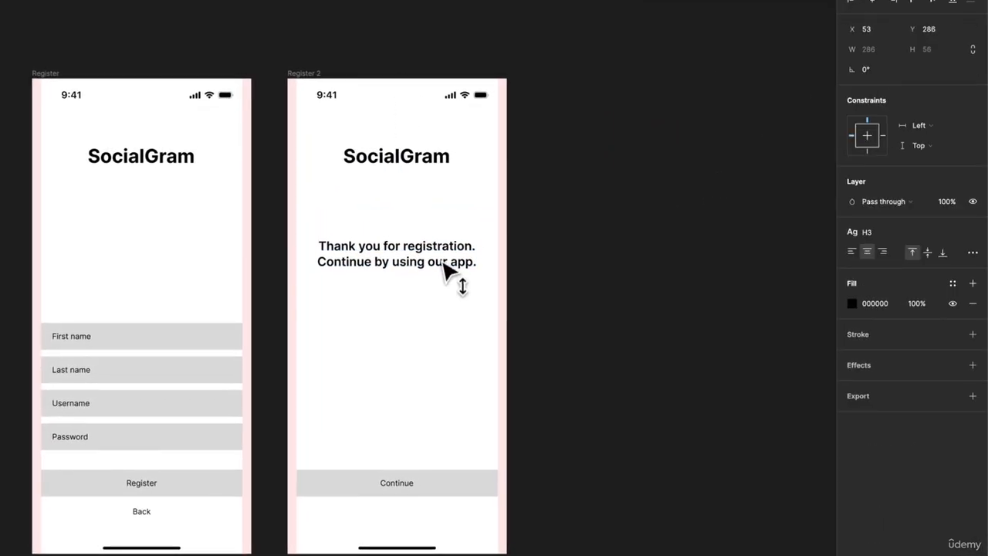
drag(445, 262, 446, 272)
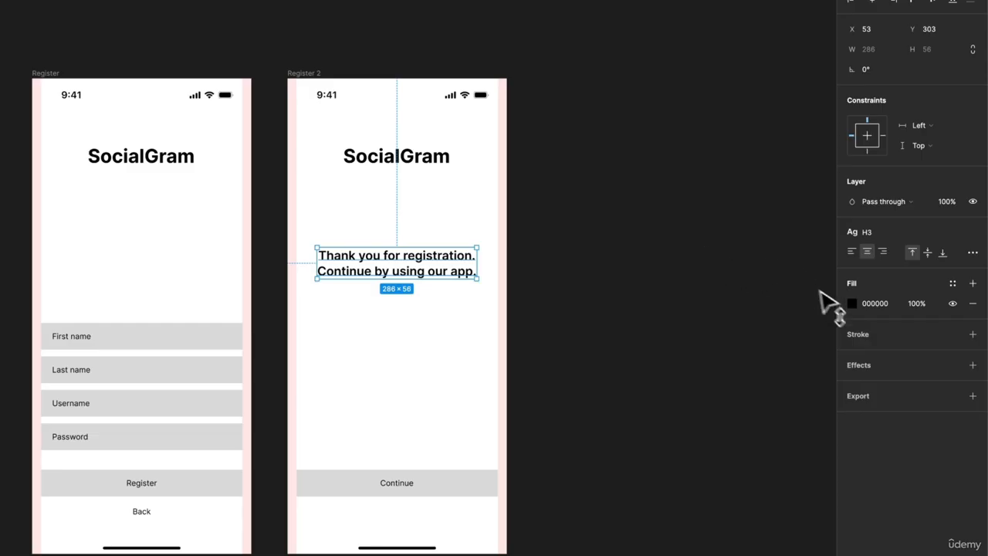
click(852, 304)
drag(688, 485, 675, 439)
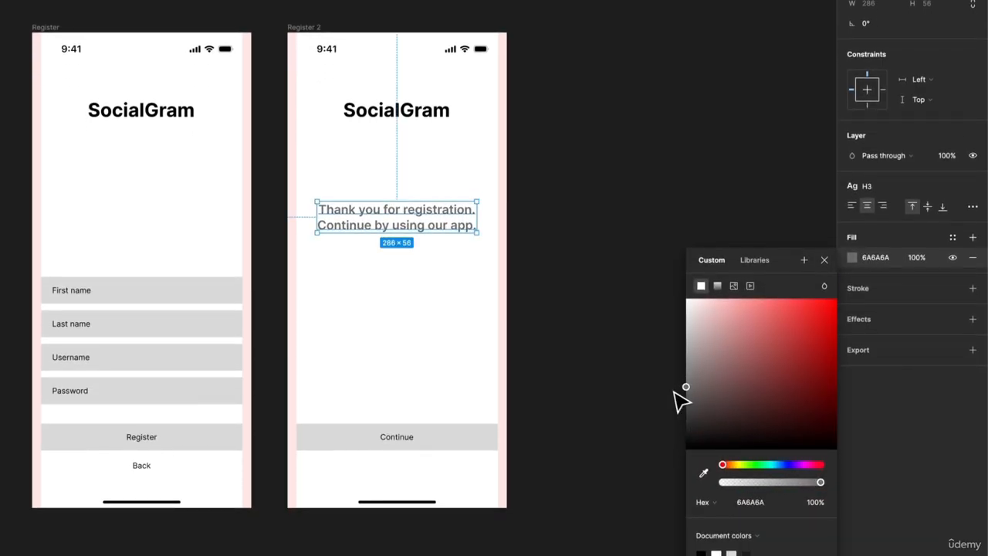
click(606, 266)
- Move the Continue button with its label down closer to the home indicator in the Register 2 frame
click(432, 439)
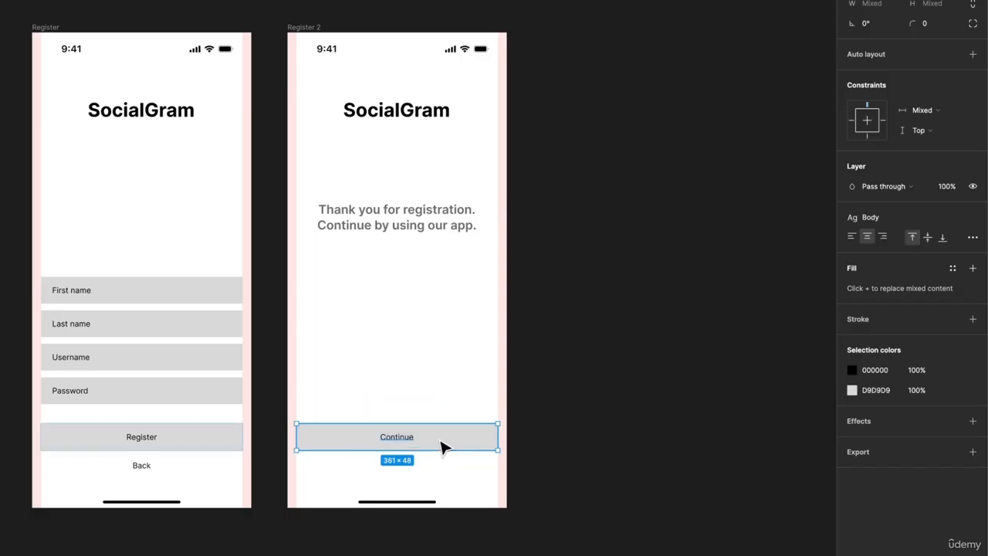
drag(441, 446, 441, 472)
click(430, 370)
- Centre the thank-you message horizontally and vertically within the Register 2 frame
click(408, 232)
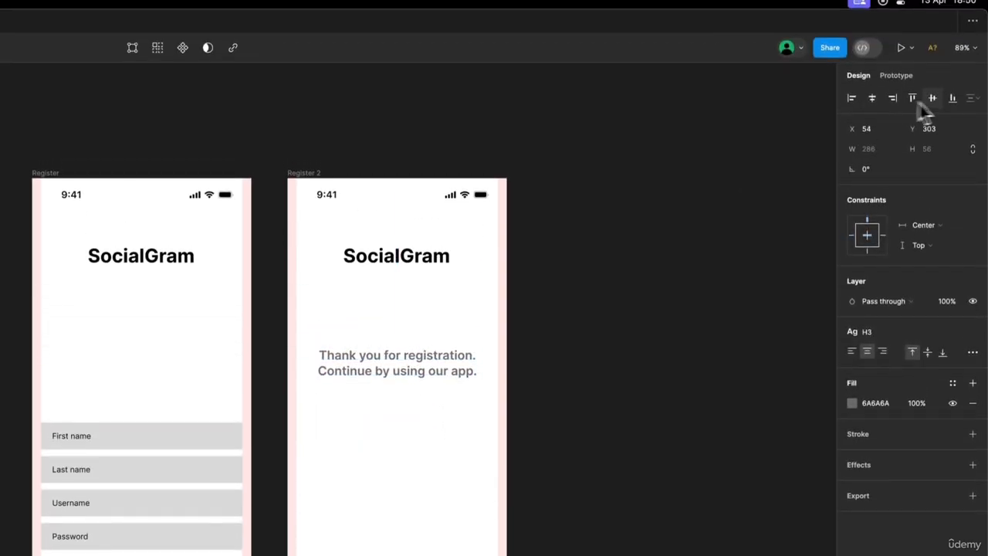
click(933, 98)
click(646, 288)
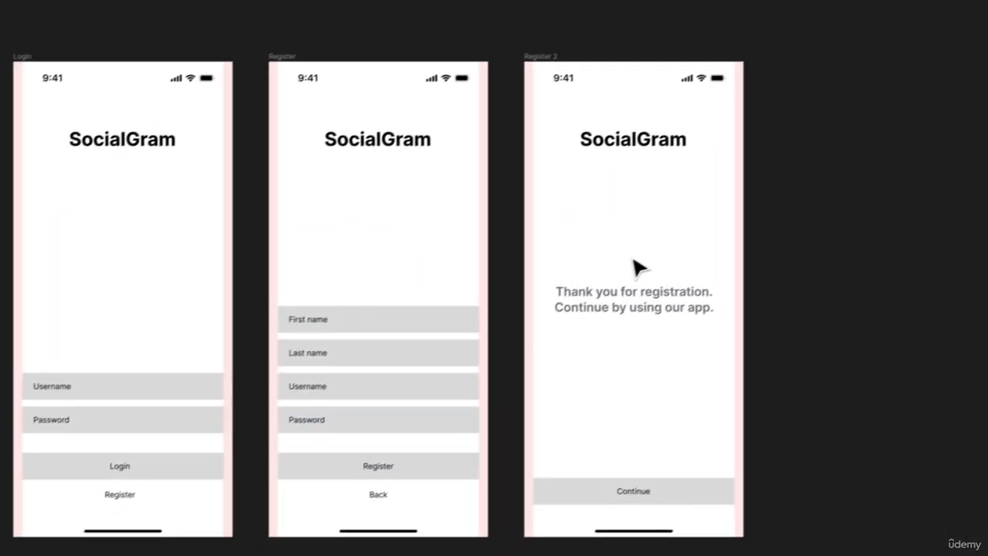
click(635, 291)
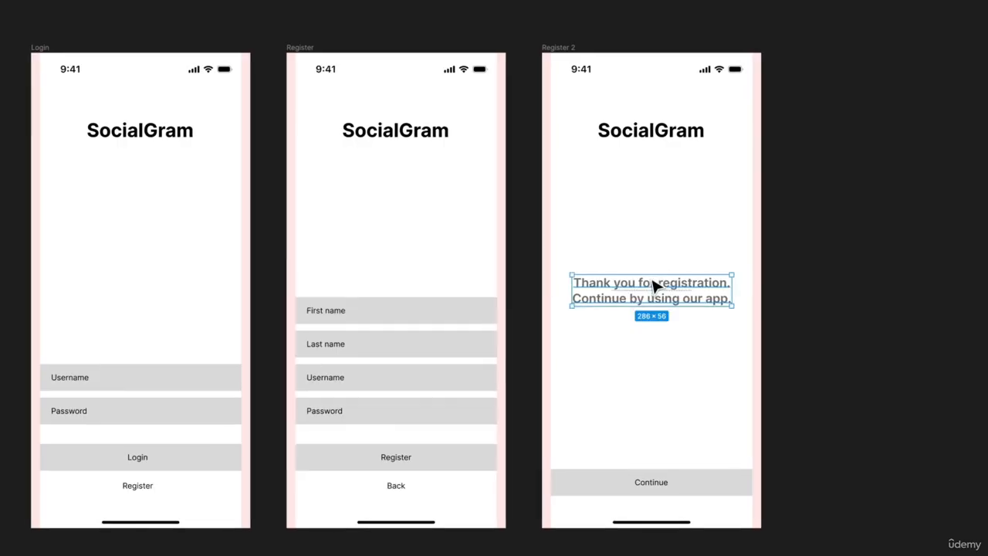
click(756, 244)
- Duplicate the Login frame directly below the original and rename the copy Home
scroll(755, 243, down, 3)
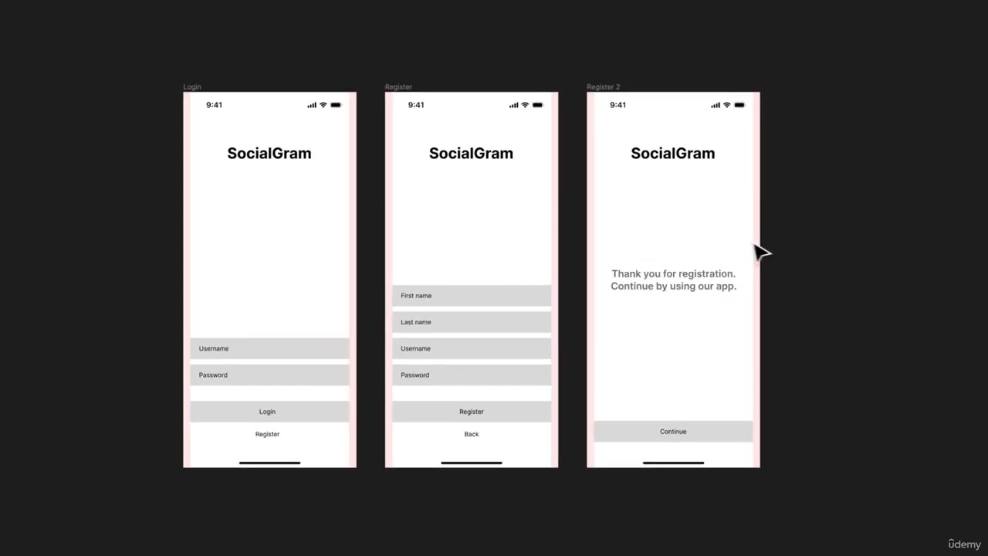
scroll(779, 298, down, 2)
scroll(710, 339, up, 3)
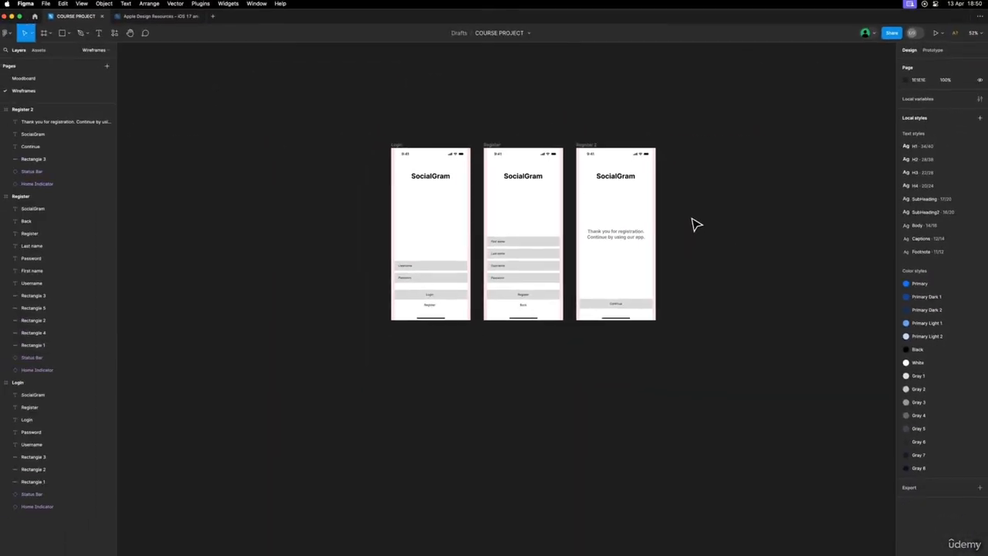
scroll(697, 225, down, 2)
scroll(698, 225, down, 2)
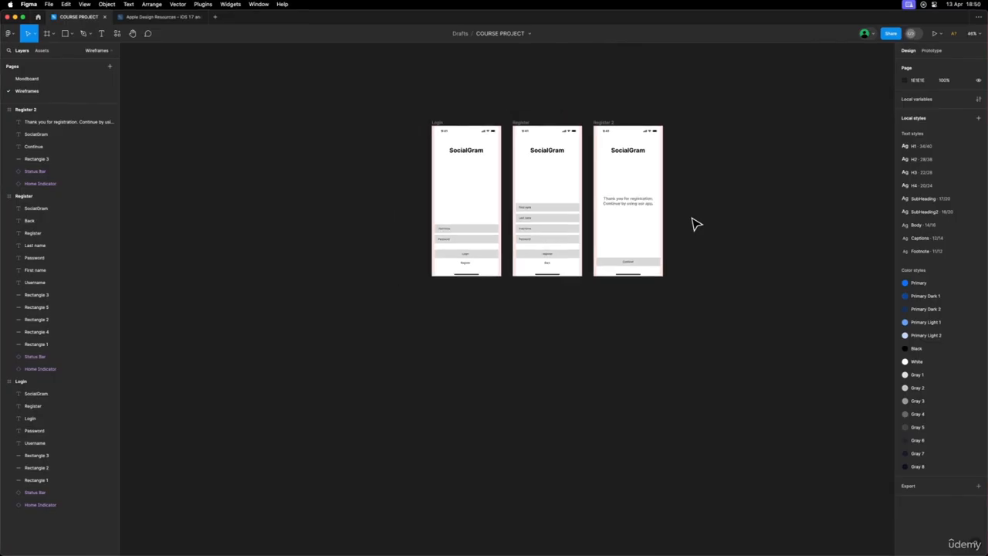
scroll(697, 225, down, 3)
scroll(697, 225, up, 2)
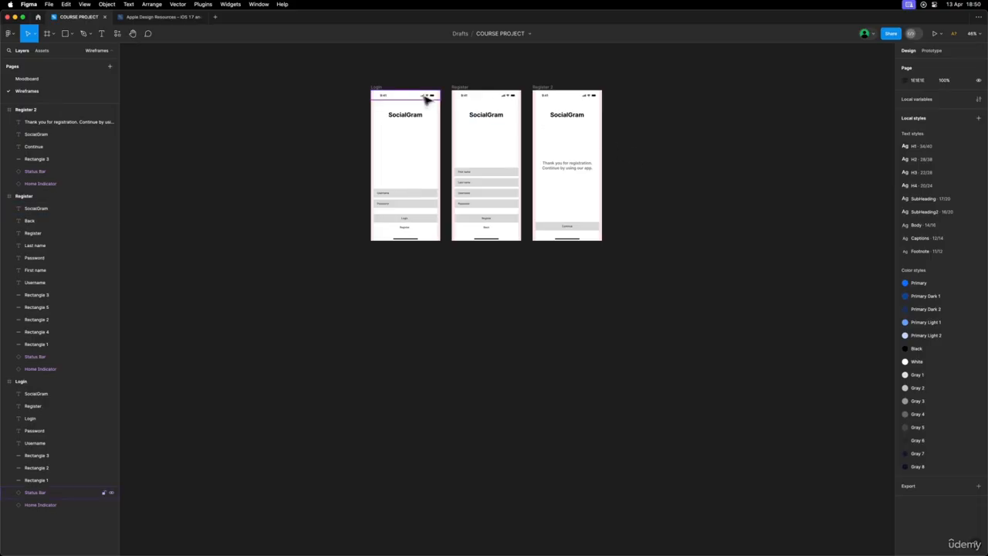
drag(377, 92, 381, 268)
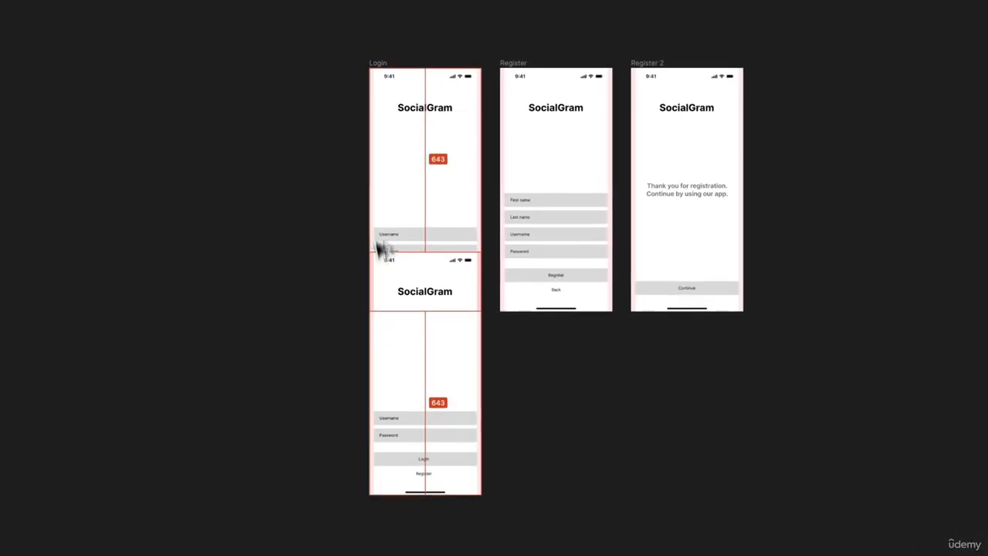
drag(381, 348, 381, 349)
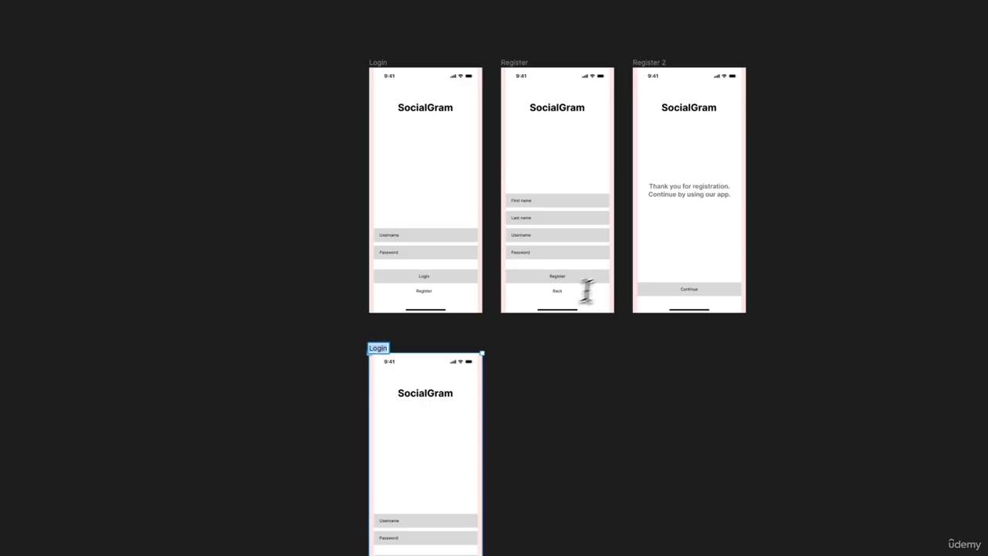
text(e)
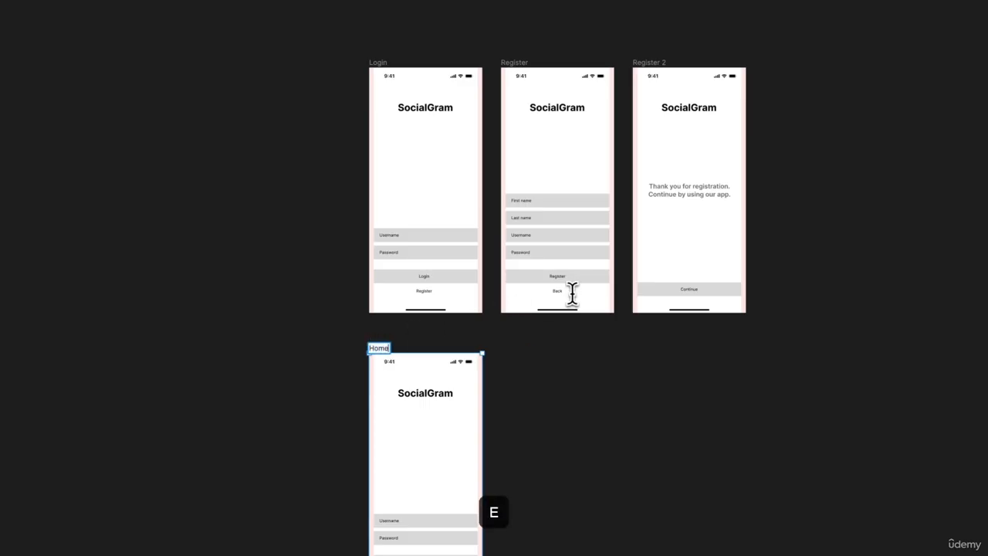
key(Escape)
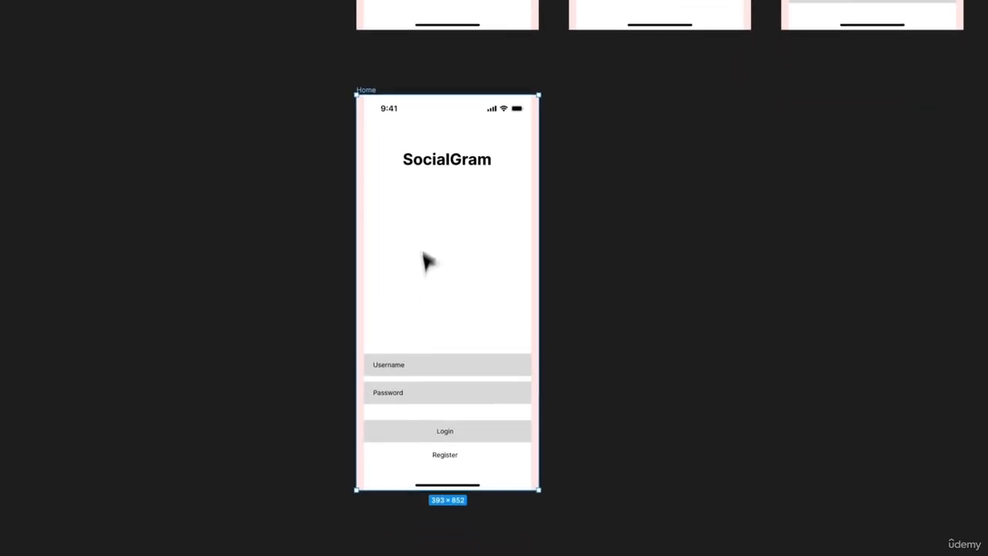
- Delete the SocialGram title, both input fields, the Login button and the Register text from the Home frame
click(441, 174)
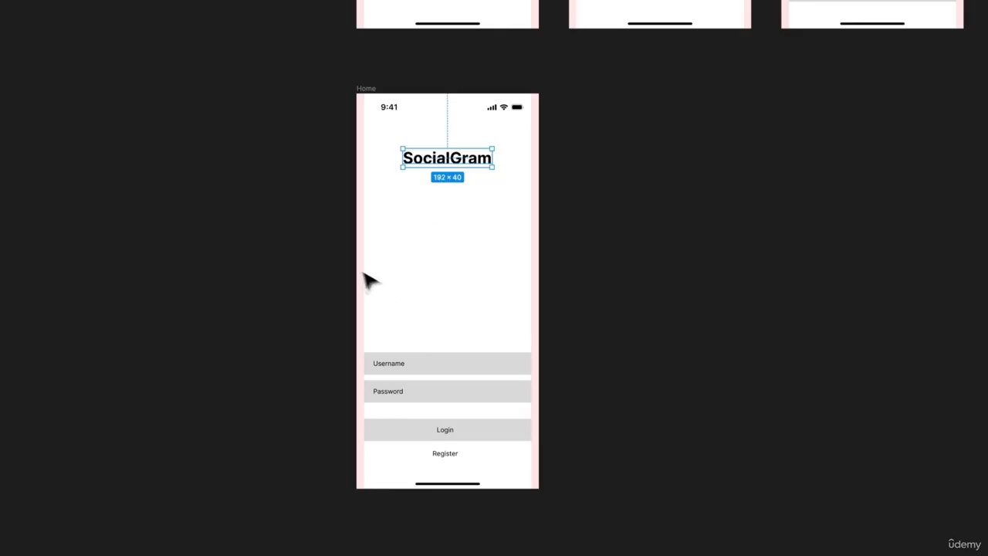
click(332, 251)
drag(331, 158, 620, 471)
key(BackSpace)
scroll(610, 463, left, 3)
scroll(610, 463, up, 2)
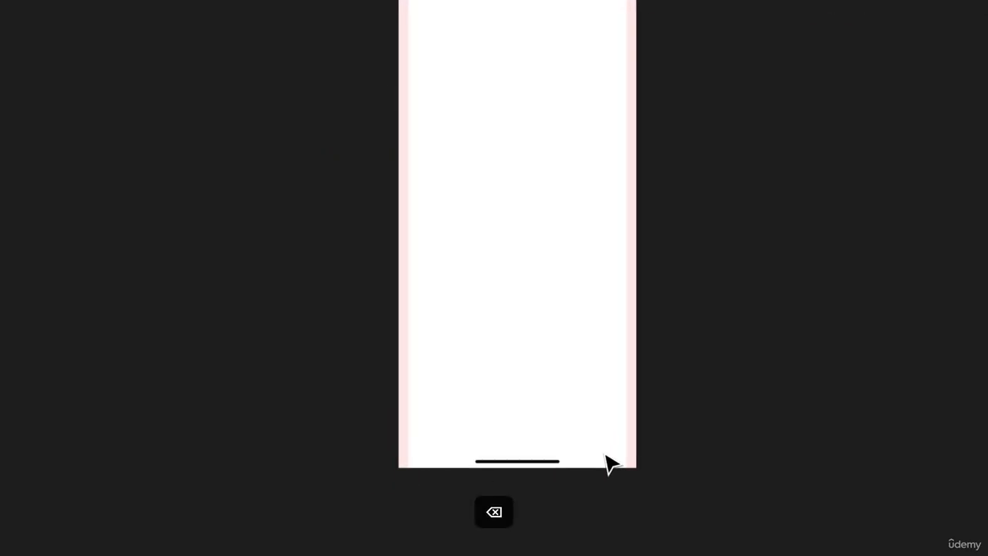
scroll(606, 463, up, 3)
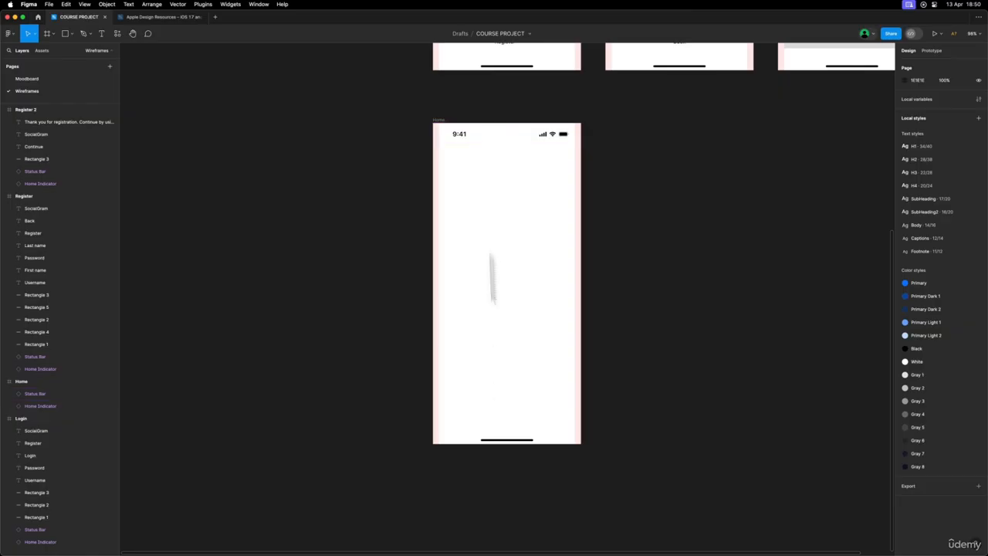
scroll(606, 150, up, 5)
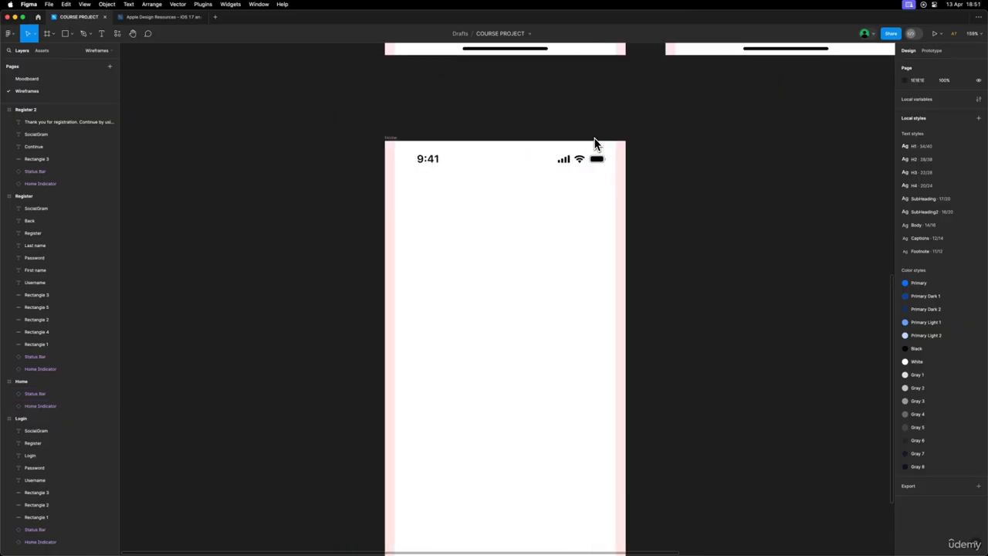
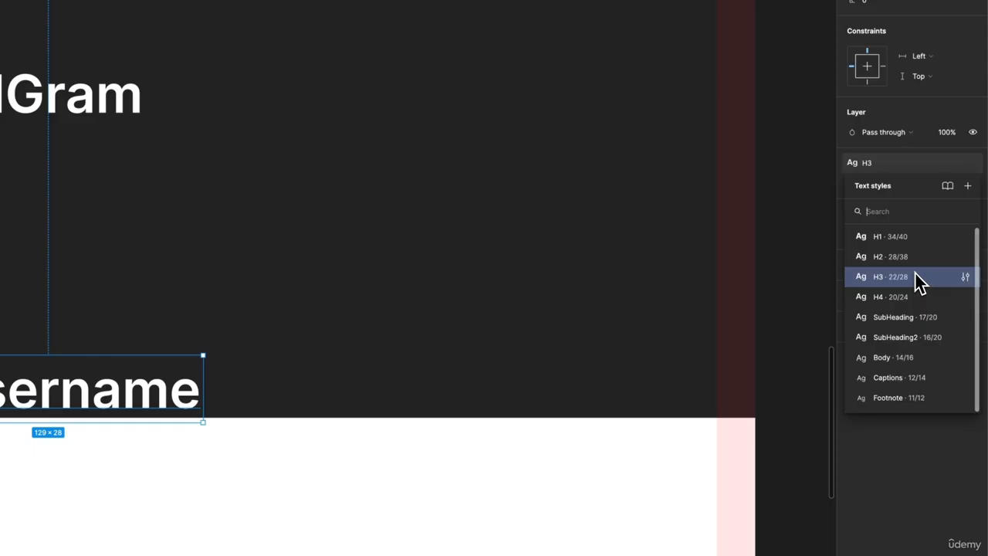
click(892, 377)
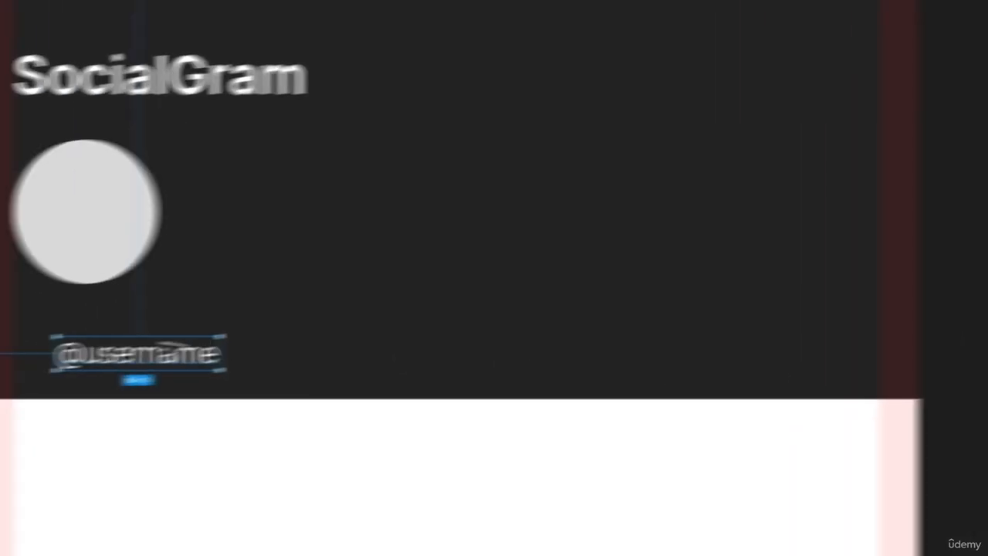
drag(169, 352, 115, 313)
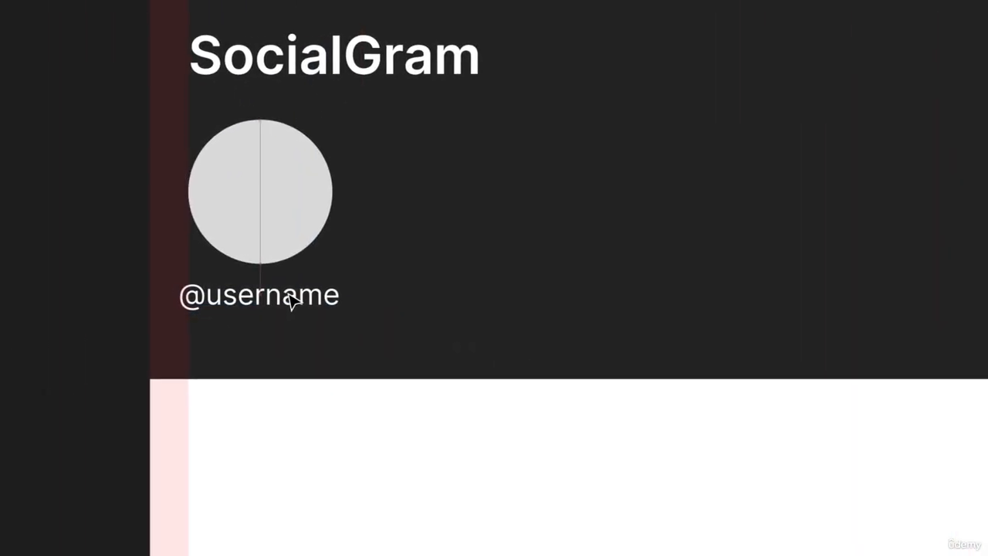
drag(292, 301, 298, 290)
click(94, 276)
scroll(96, 275, down, 5)
scroll(96, 276, up, 3)
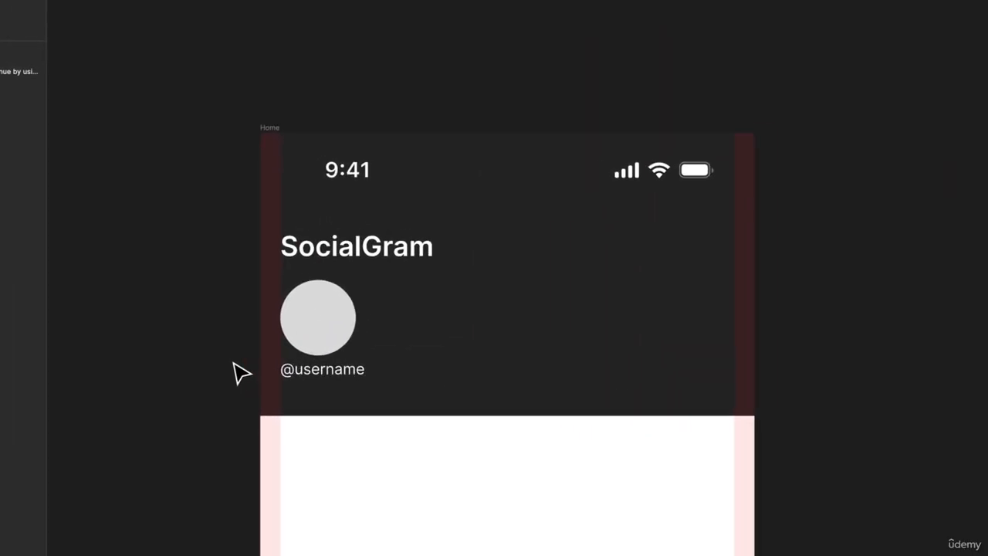
click(302, 338)
scroll(247, 360, up, 3)
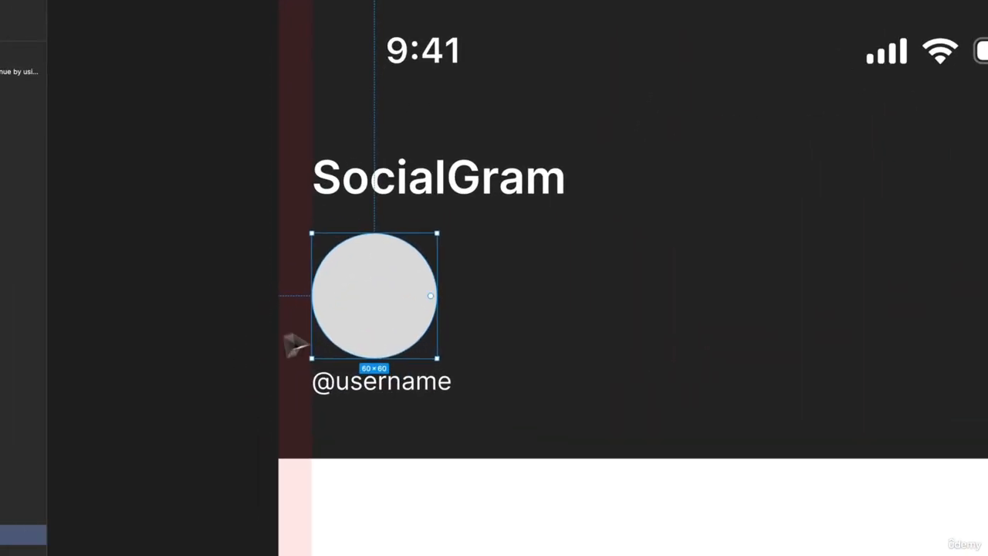
click(379, 375)
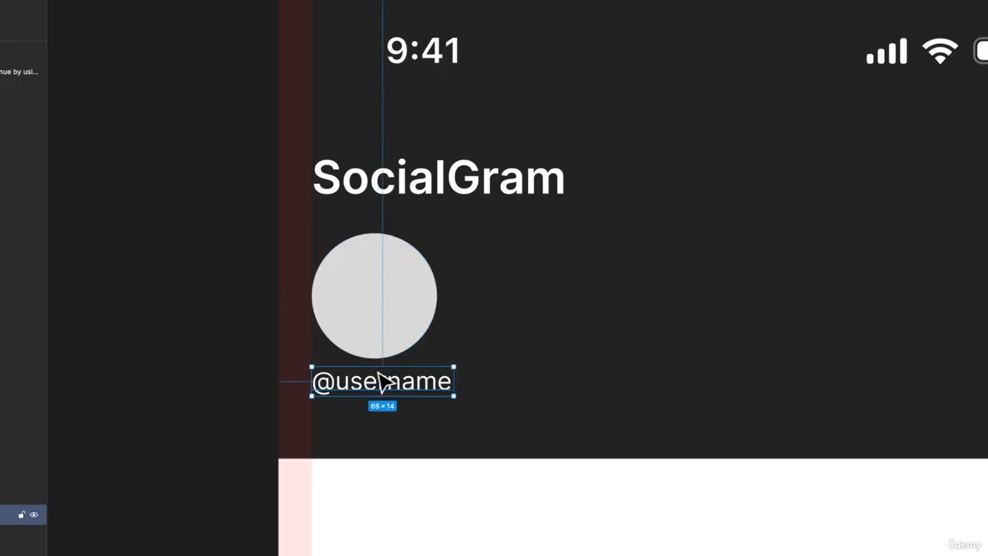
scroll(345, 285, down, 4)
click(247, 327)
scroll(247, 326, down, 3)
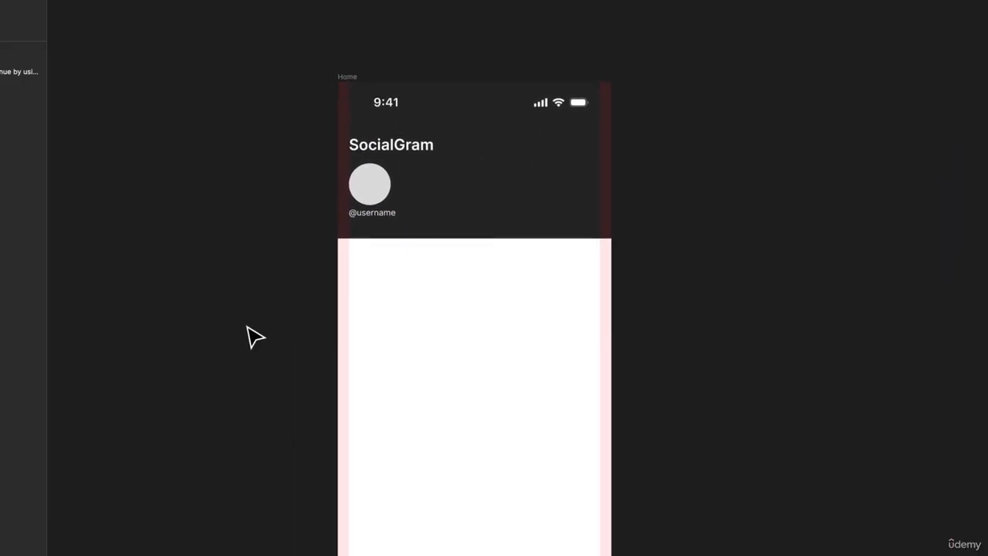
scroll(293, 165, up, 3)
click(456, 254)
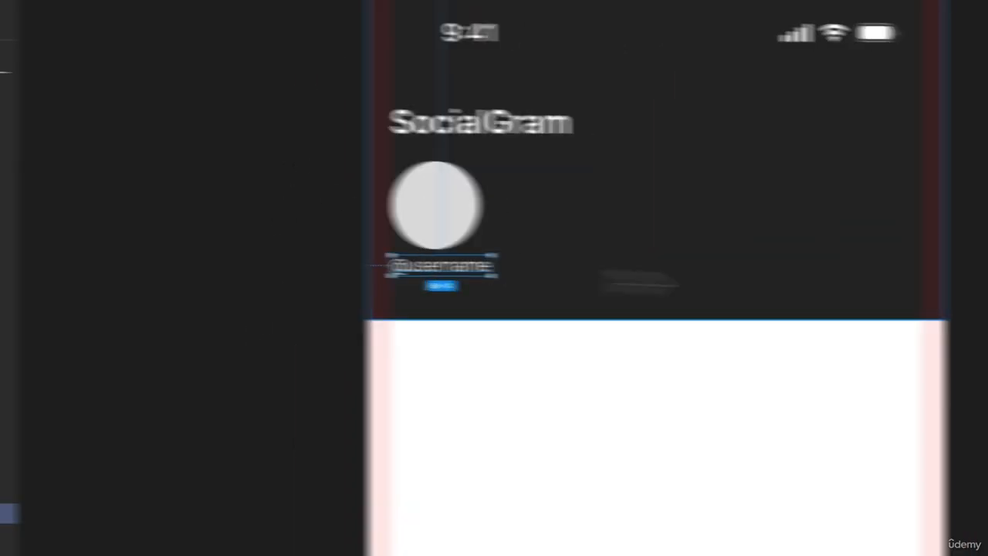
click(903, 170)
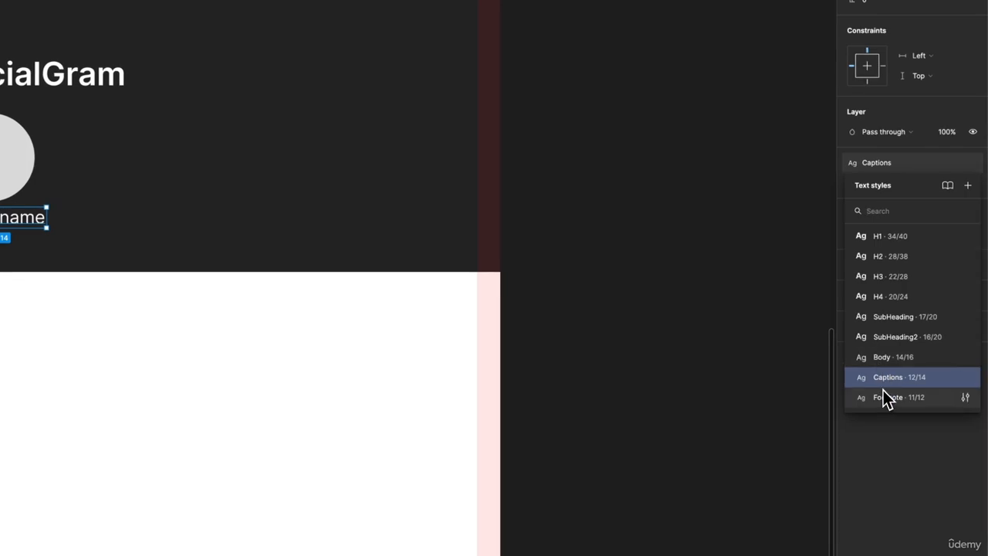
click(885, 397)
click(650, 250)
click(6, 218)
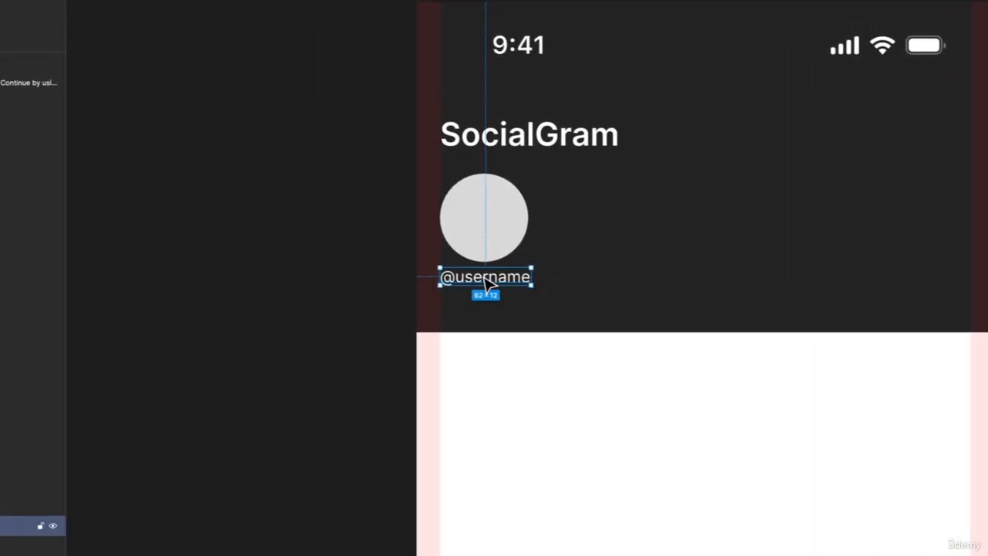
drag(485, 278, 512, 255)
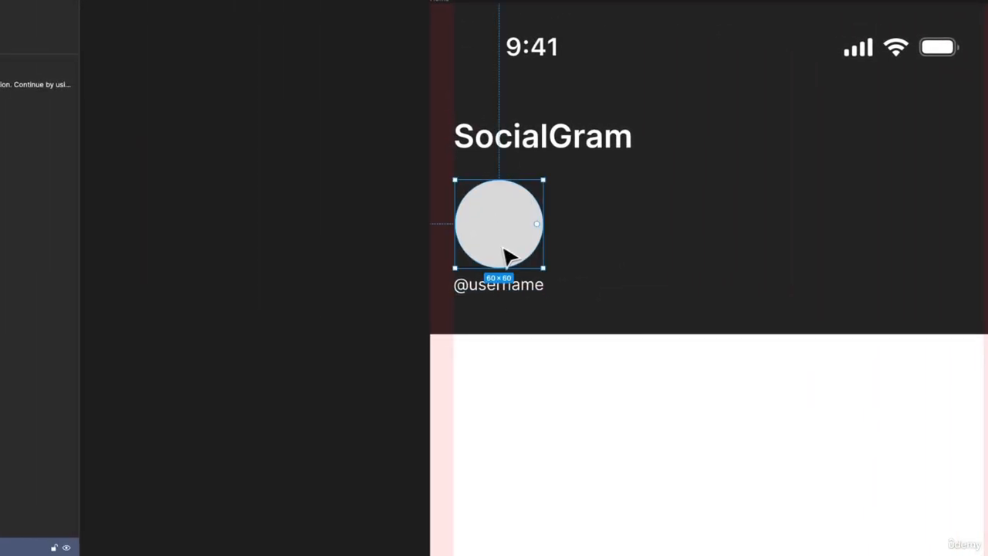
click(540, 239)
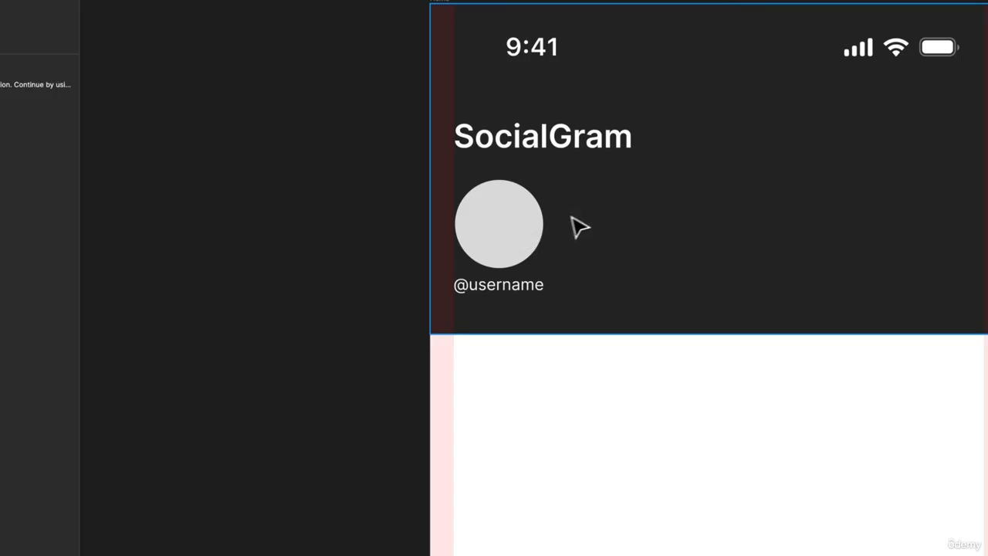
click(532, 221)
shift+click(523, 287)
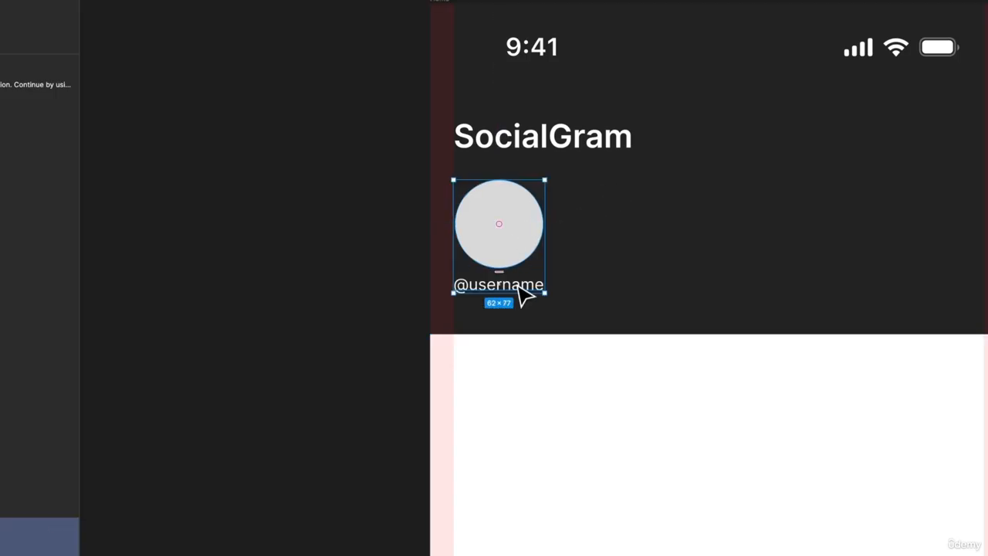
drag(520, 257, 632, 256)
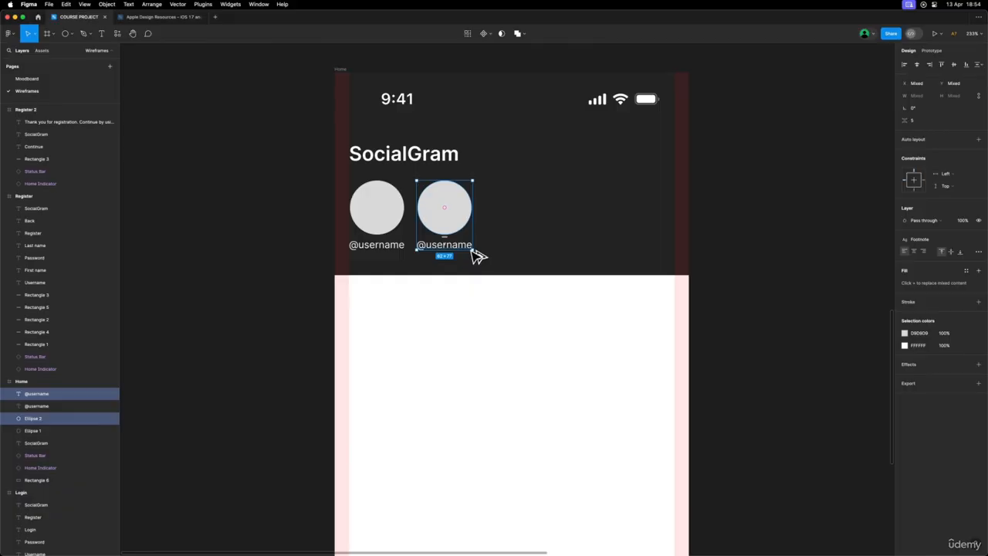
key(super+d)
key(super+d)
key(super+d)
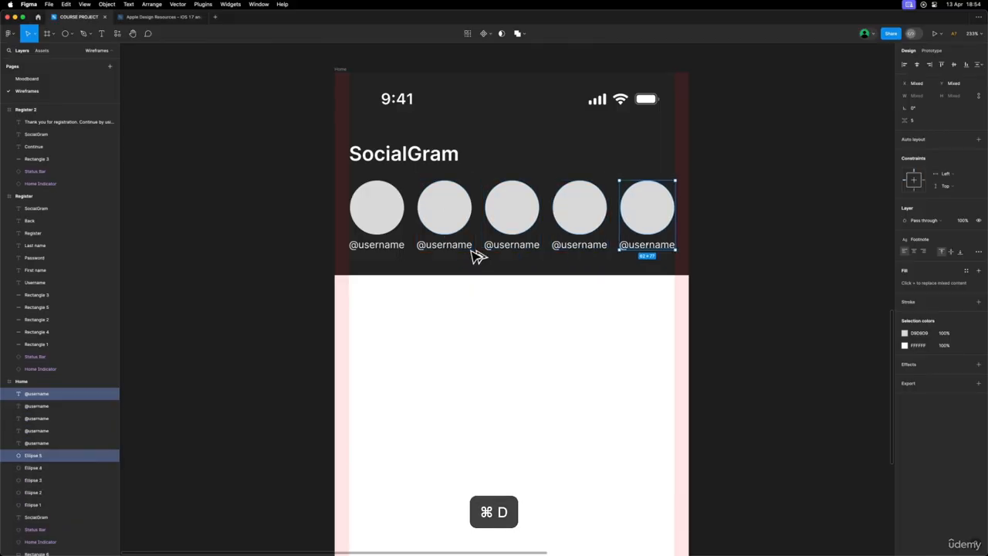
key(super+d)
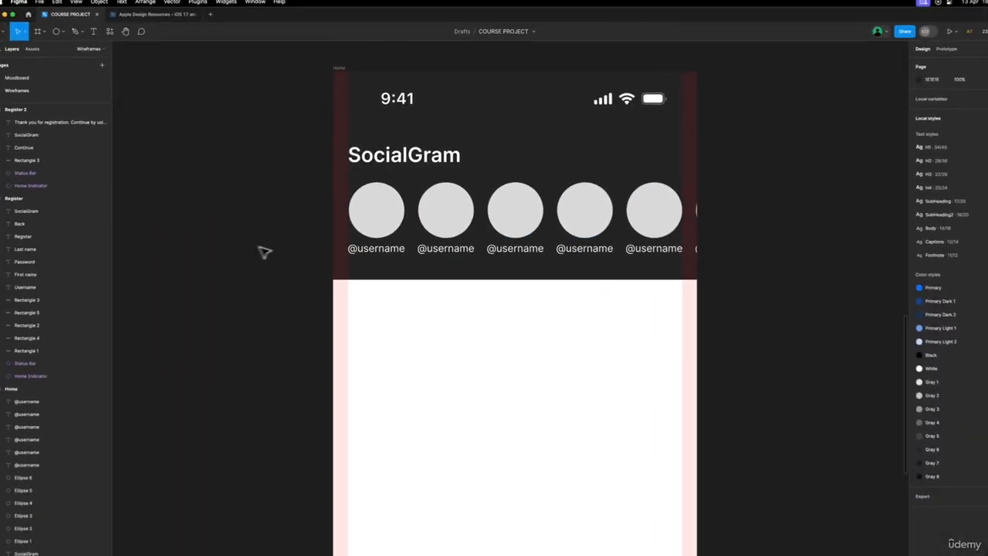
scroll(259, 247, down, 4)
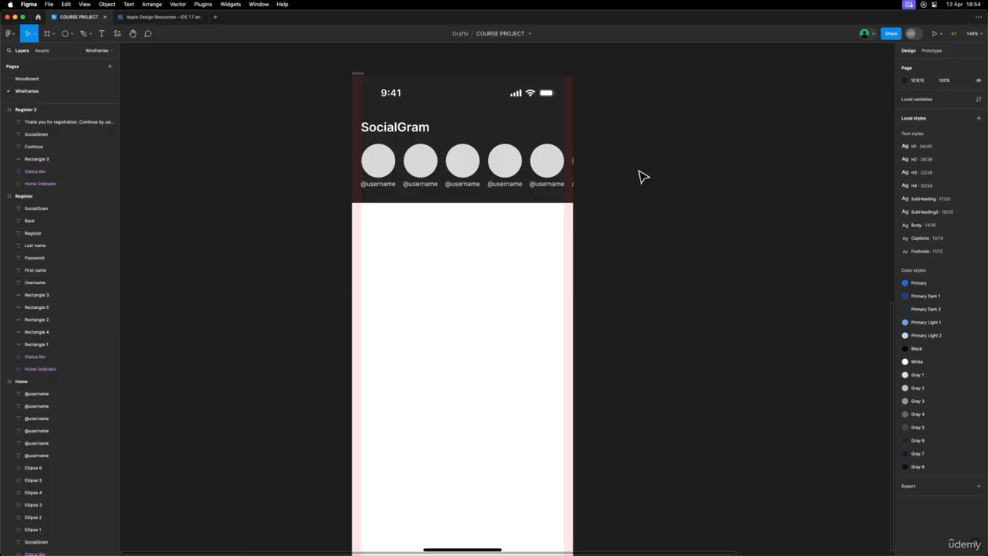
scroll(639, 177, down, 2)
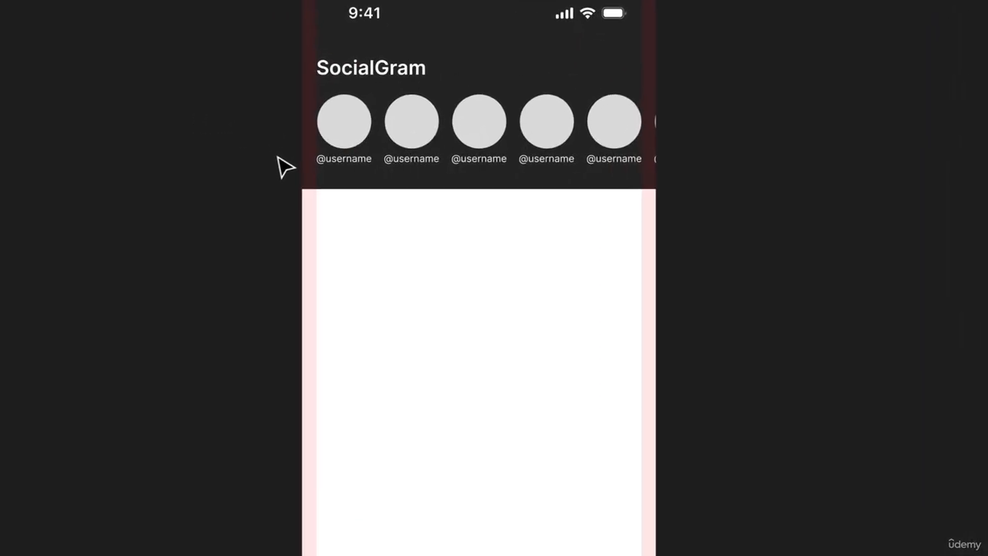
drag(278, 156, 719, 180)
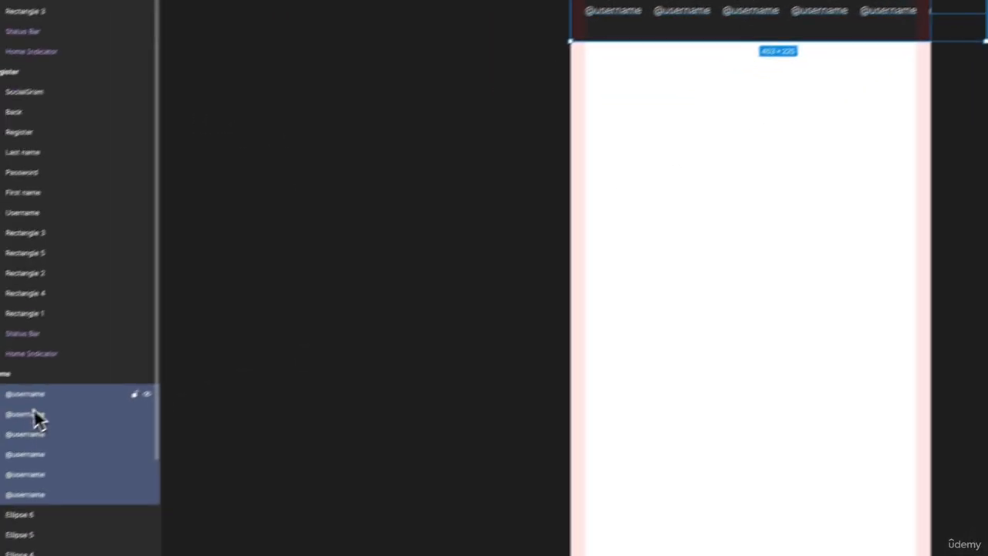
click(73, 327)
click(71, 368)
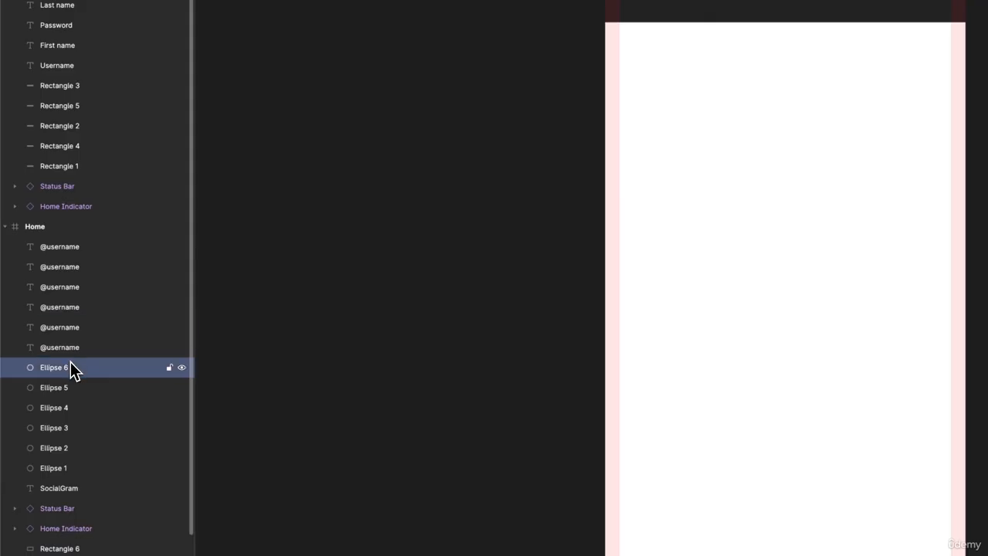
click(80, 246)
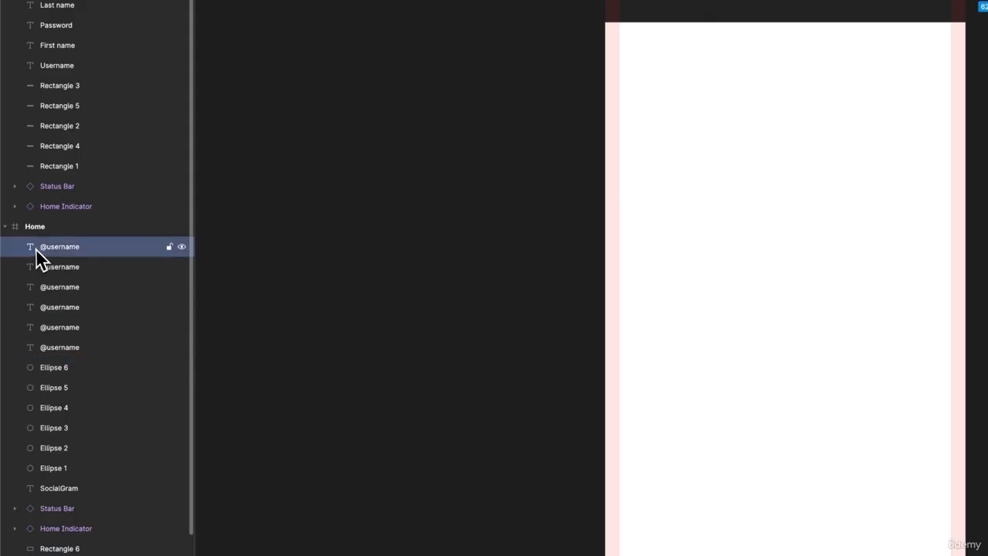
shift+click(80, 347)
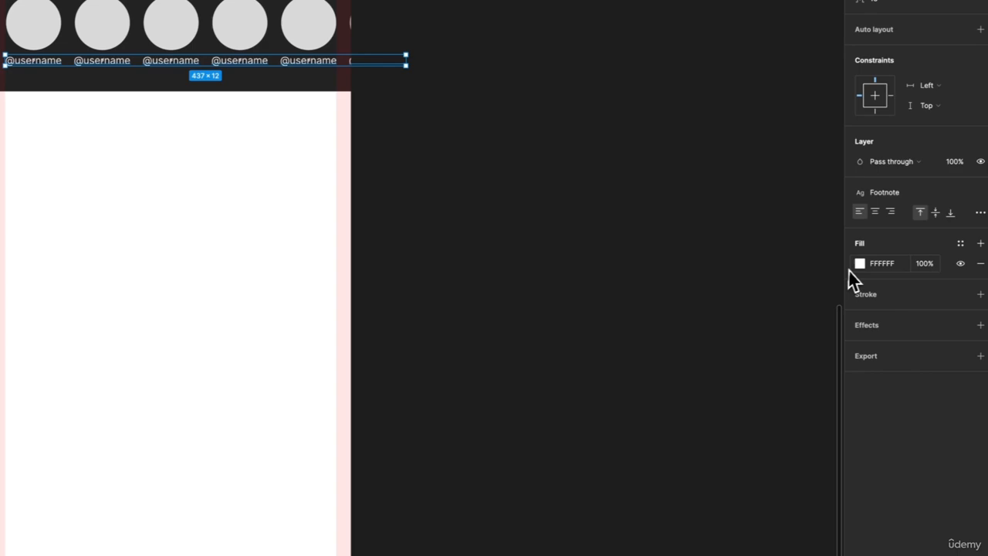
click(857, 266)
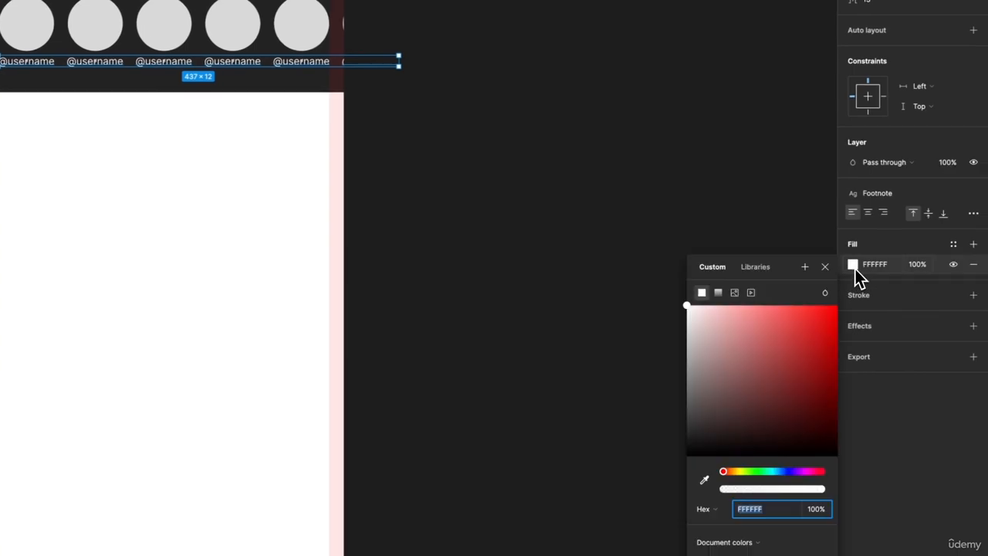
drag(709, 331, 652, 395)
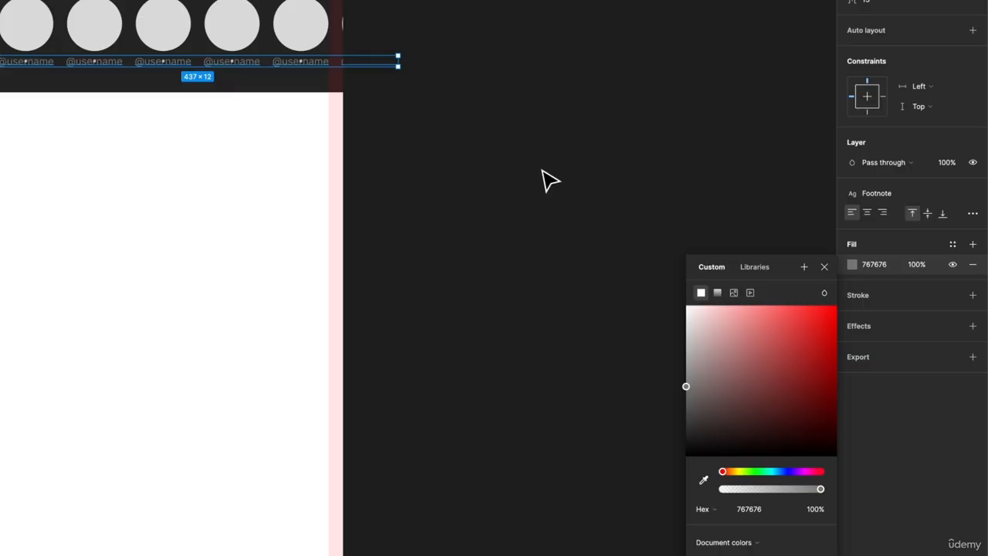
click(435, 126)
scroll(435, 126, up, 3)
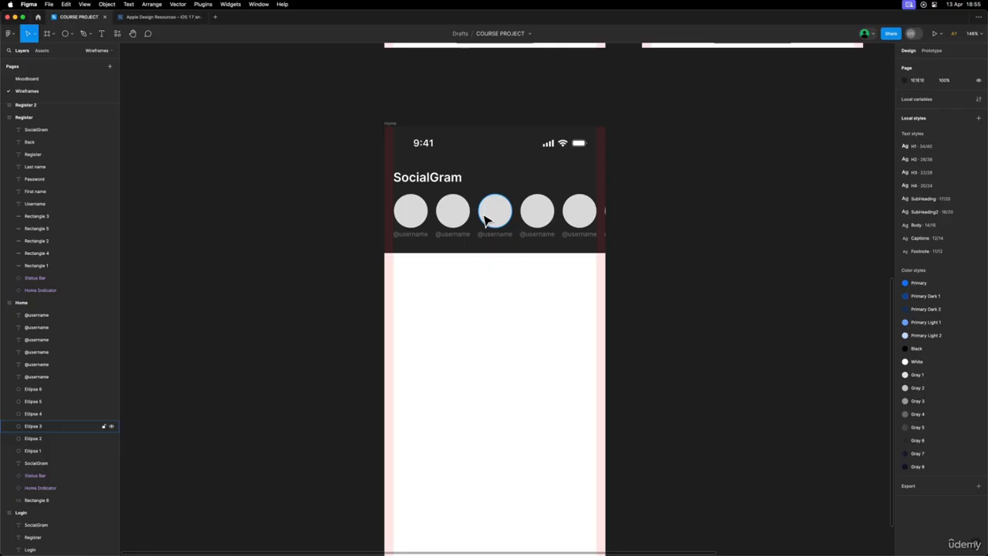
scroll(453, 224, down, 2)
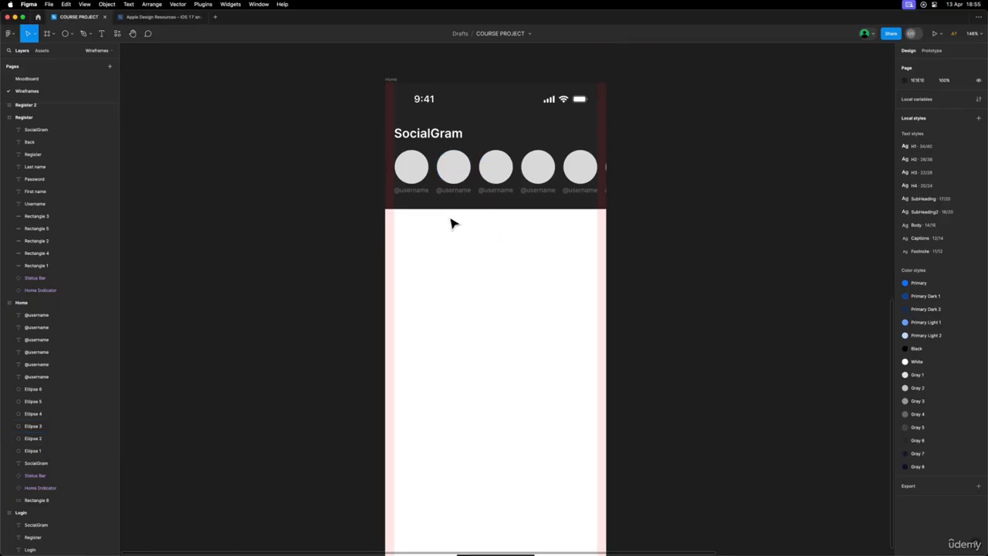
scroll(453, 224, down, 2)
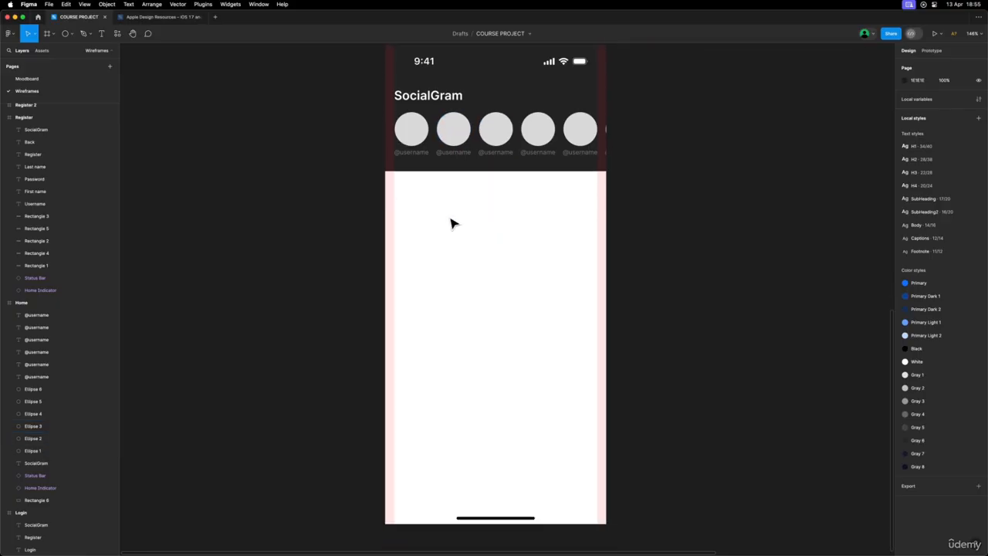
scroll(452, 224, down, 2)
ctrl+scroll(452, 222, down, 3)
scroll(479, 178, up, 1)
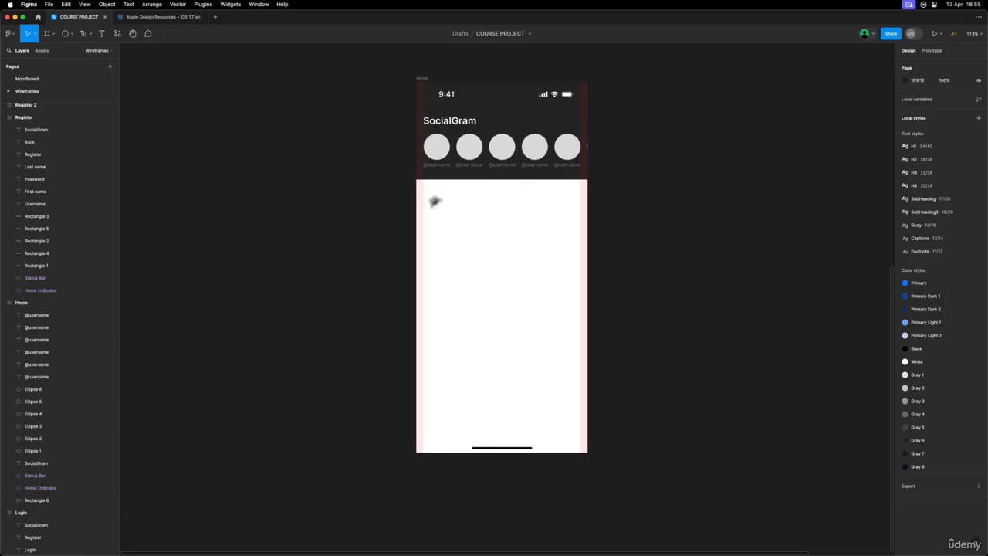
scroll(421, 258, down, 2)
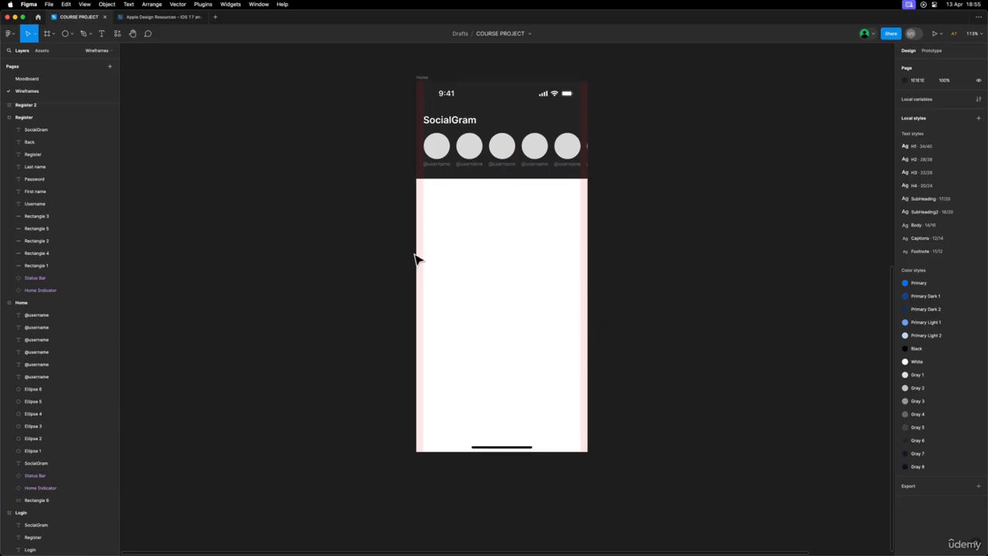
ctrl+scroll(575, 282, up, 3)
scroll(571, 288, up, 2)
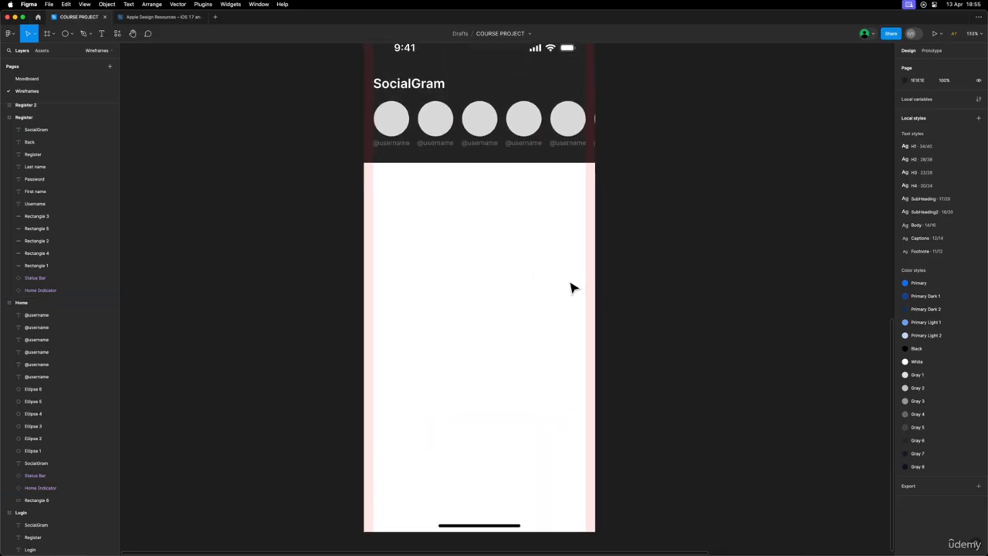
ctrl+scroll(570, 287, up, 2)
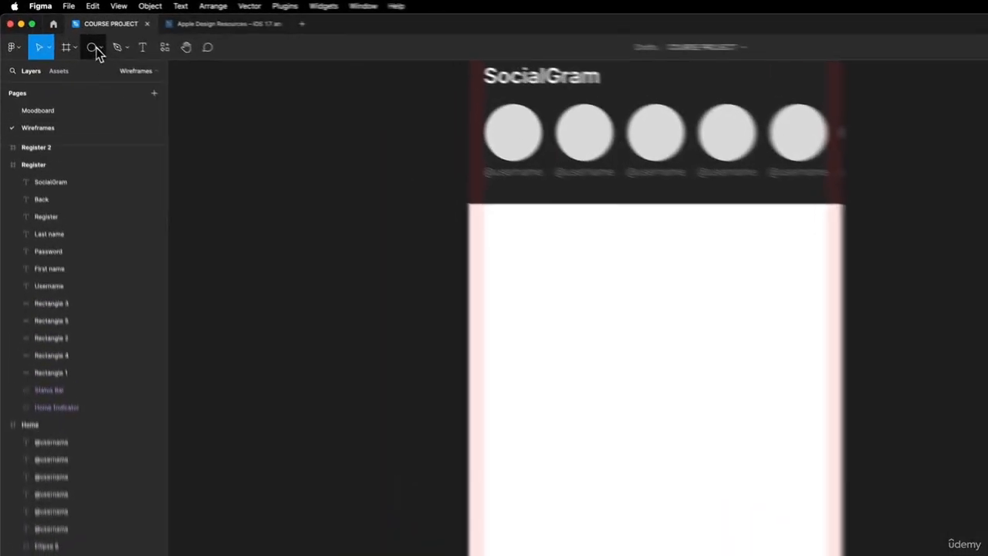
- Draw a small circle at the left margin of the white area below the Home frame's dark header
click(66, 35)
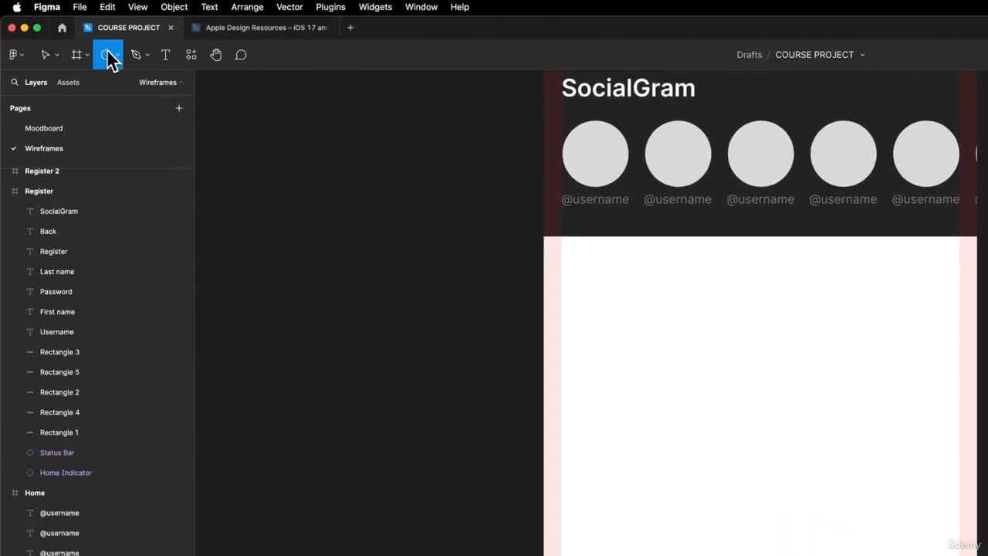
mouse_move(574, 344)
mouse_down()
mouse_move(597, 361)
mouse_move(581, 351)
mouse_up()
click(486, 348)
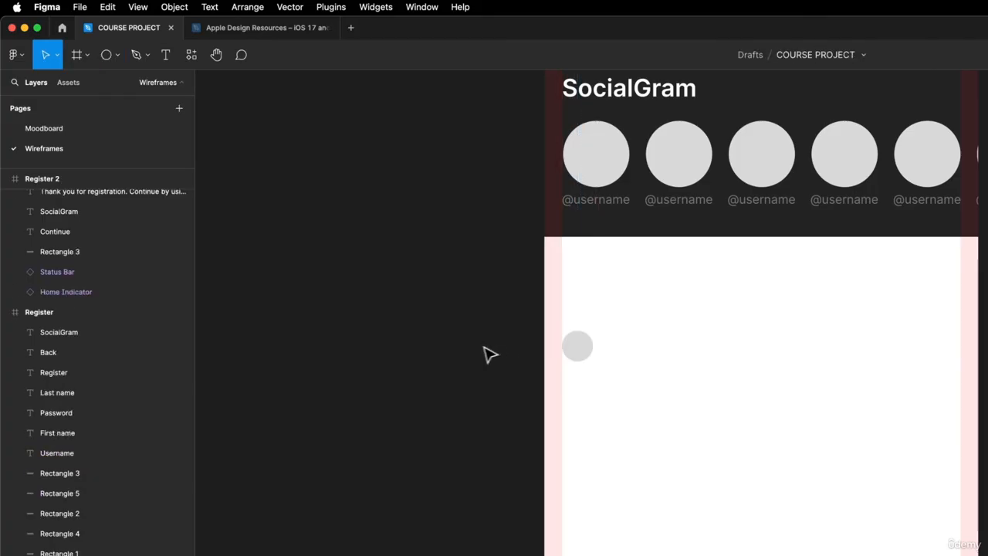
click(587, 205)
drag(587, 205, 626, 348)
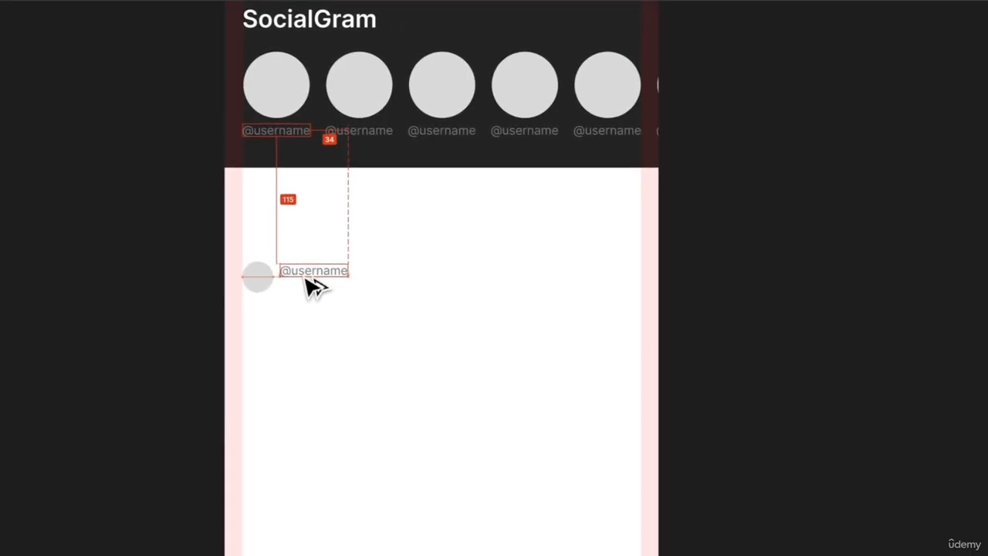
drag(312, 287, 309, 287)
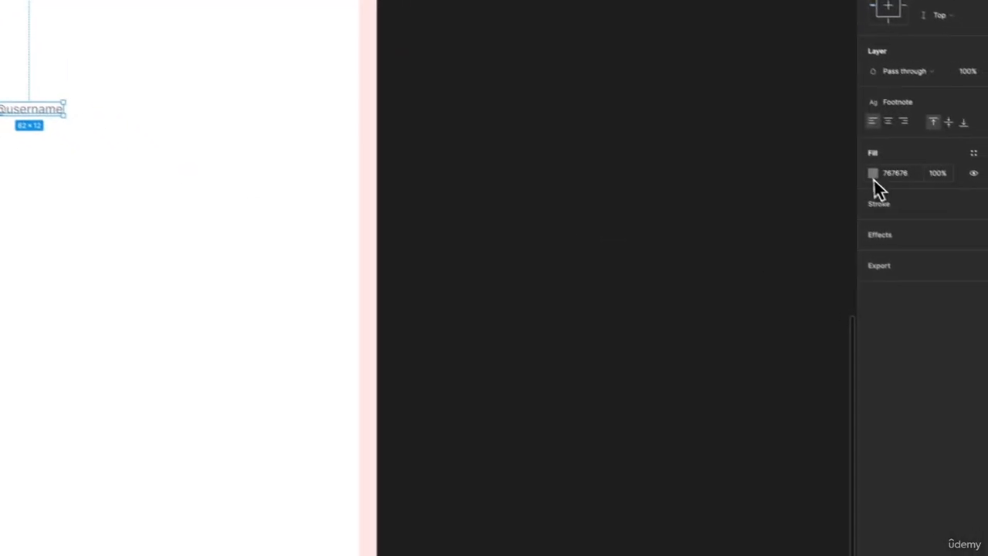
click(873, 173)
drag(805, 205, 638, 437)
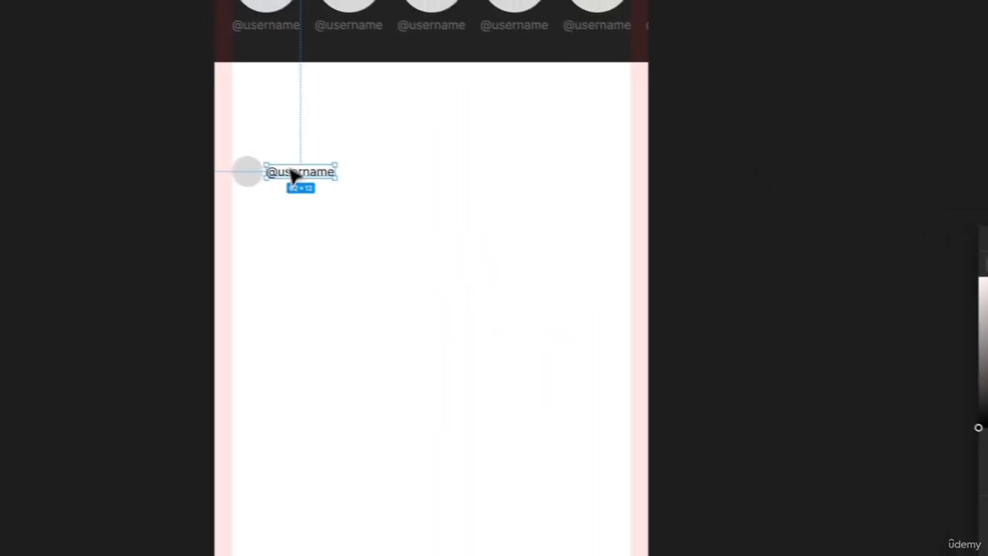
drag(290, 169, 294, 170)
click(204, 200)
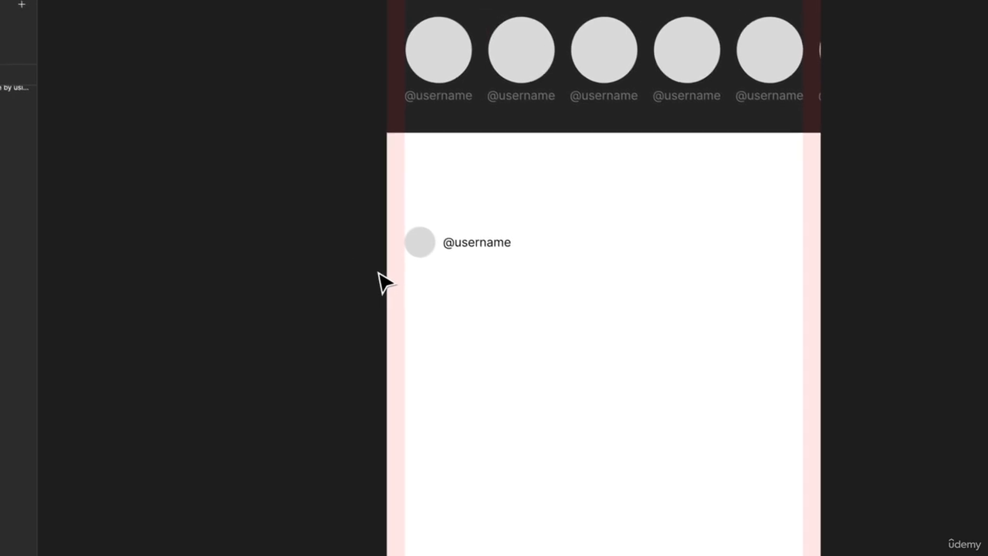
- Draw a gray rectangle spanning the full width between the margins as the post image, and move it slightly closer to the small circle above
scroll(378, 271, down, 1)
scroll(378, 272, down, 2)
scroll(378, 271, down, 3)
scroll(378, 272, up, 2)
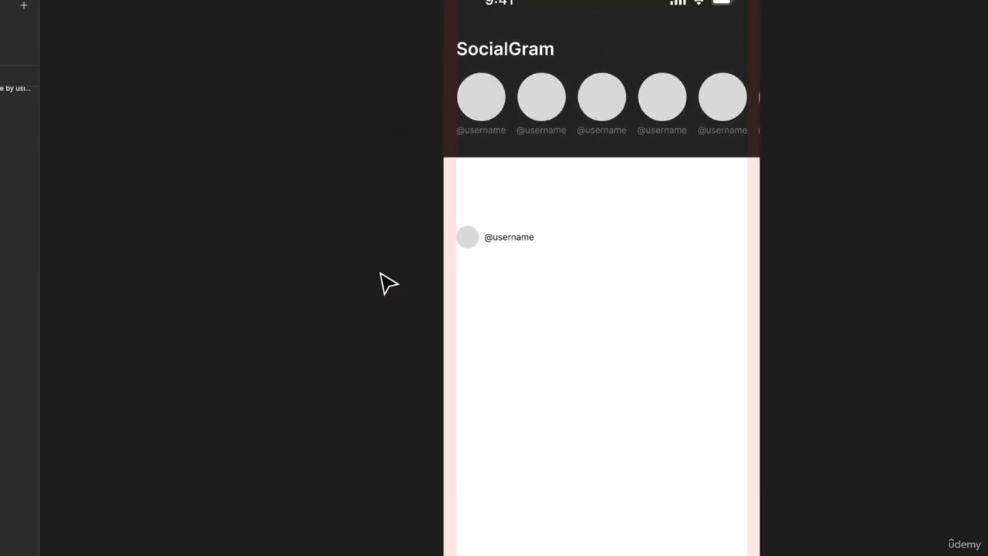
scroll(386, 282, up, 3)
key(r)
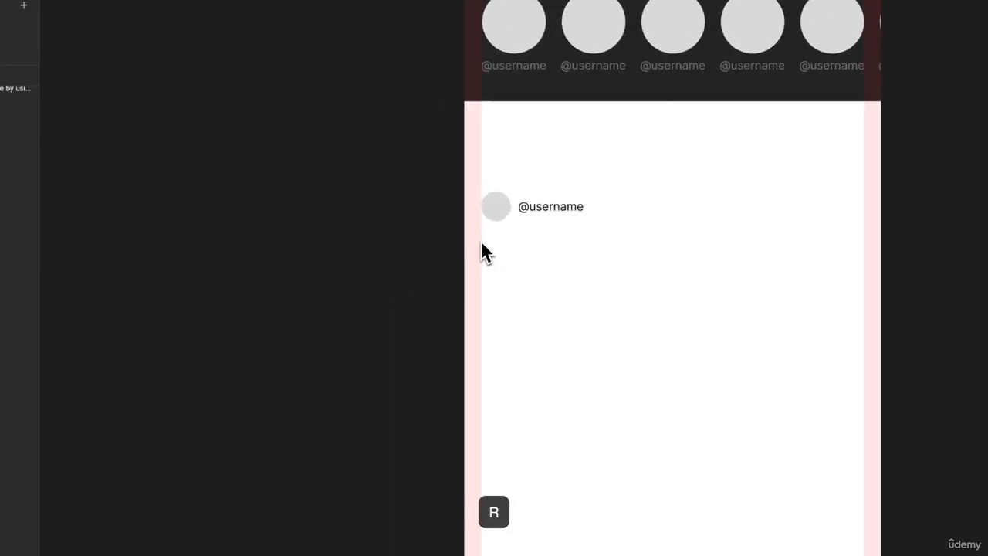
drag(480, 240, 639, 329)
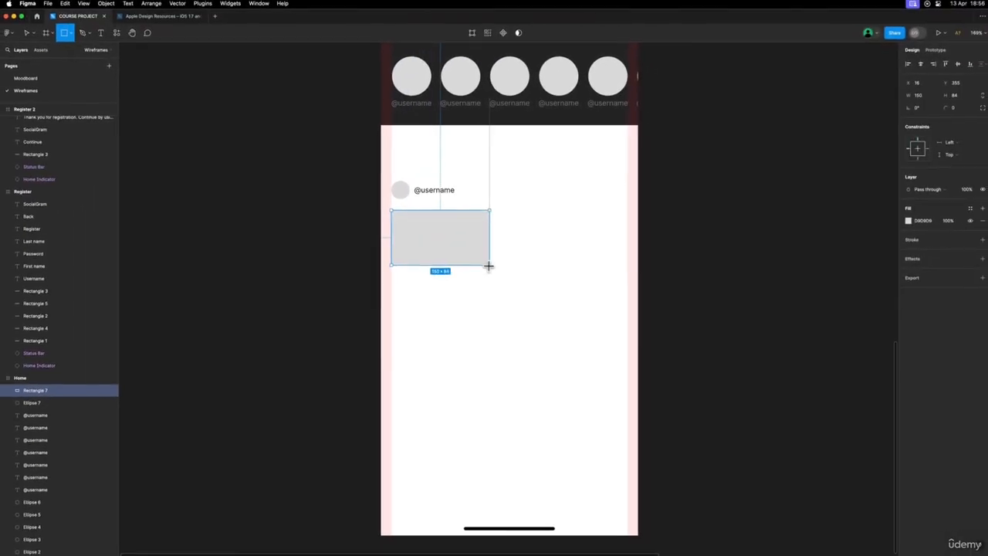
mouse_move(488, 265)
mouse_down()
mouse_move(626, 348)
mouse_move(604, 379)
mouse_up()
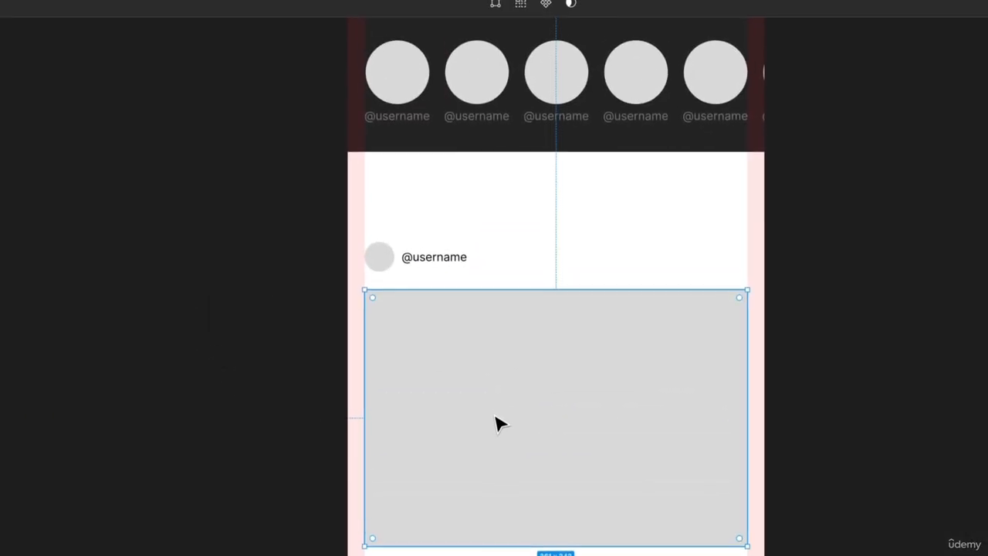
drag(495, 416, 495, 411)
click(257, 414)
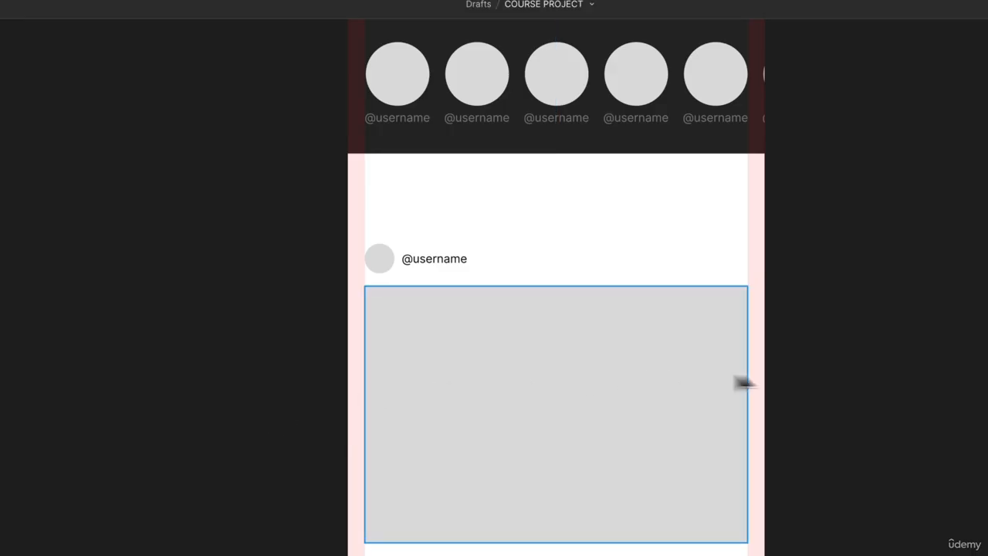
- Review the Home frame's layout from the status bar down to the home indicator
scroll(732, 392, down, 3)
scroll(727, 395, up, 3)
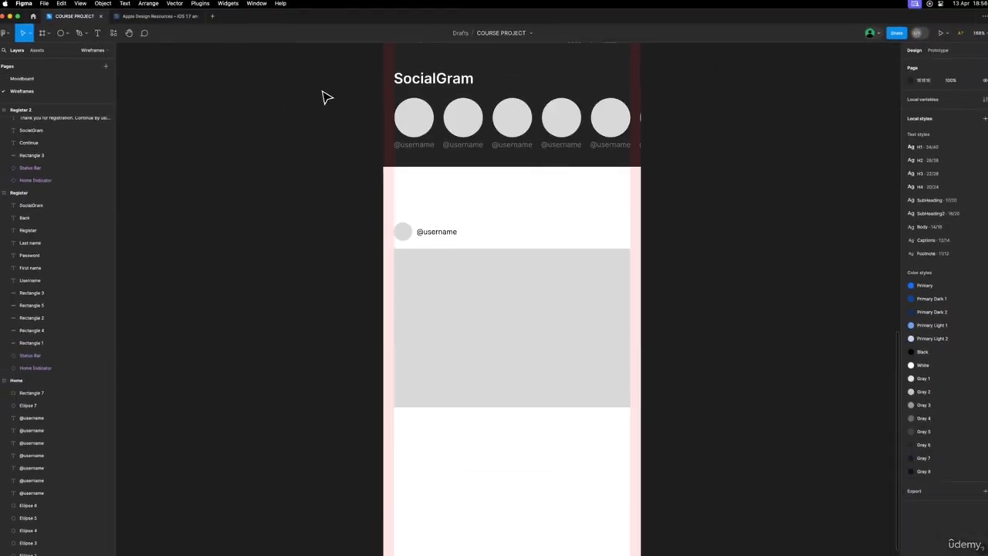
scroll(249, 62, up, 3)
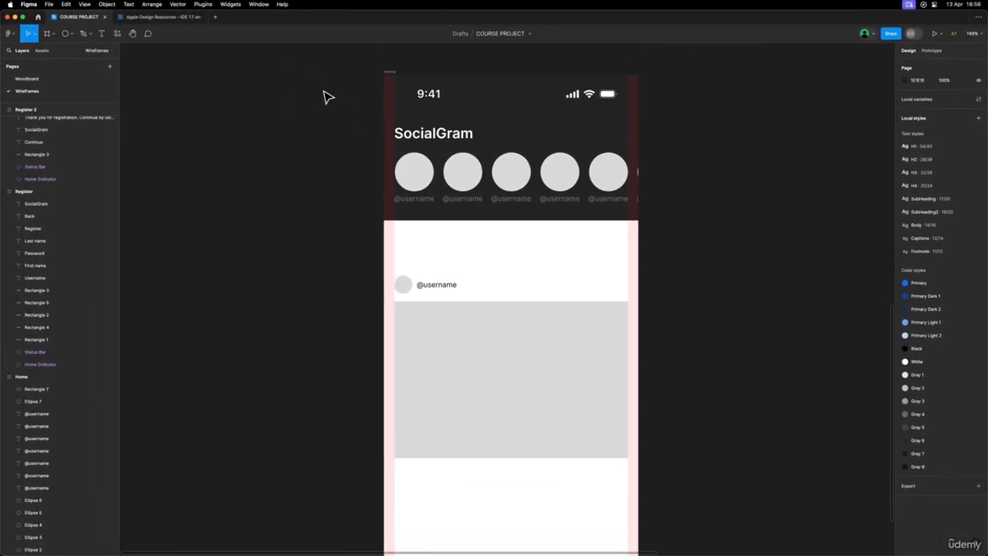
scroll(325, 96, down, 2)
scroll(328, 97, right, 2)
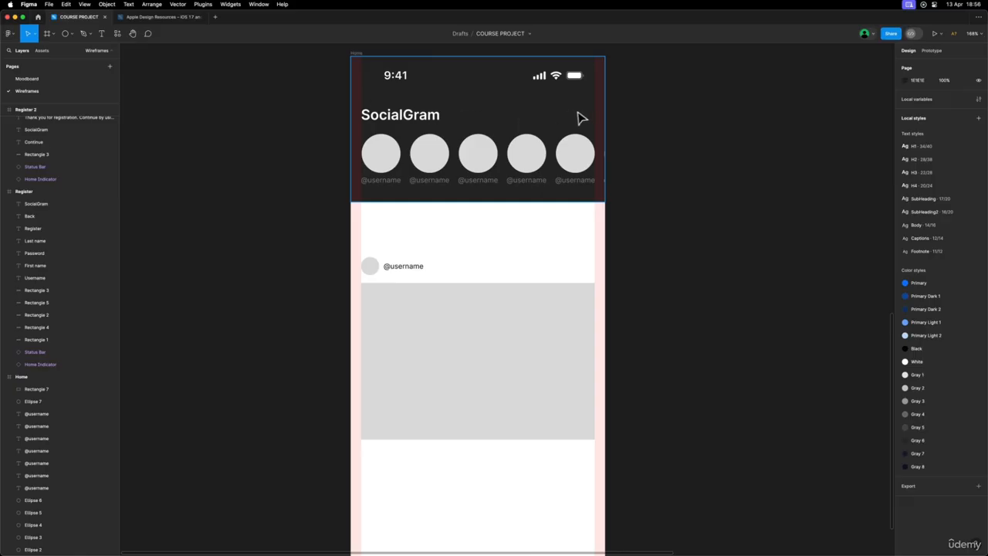
scroll(583, 132, down, 3)
scroll(583, 131, left, 2)
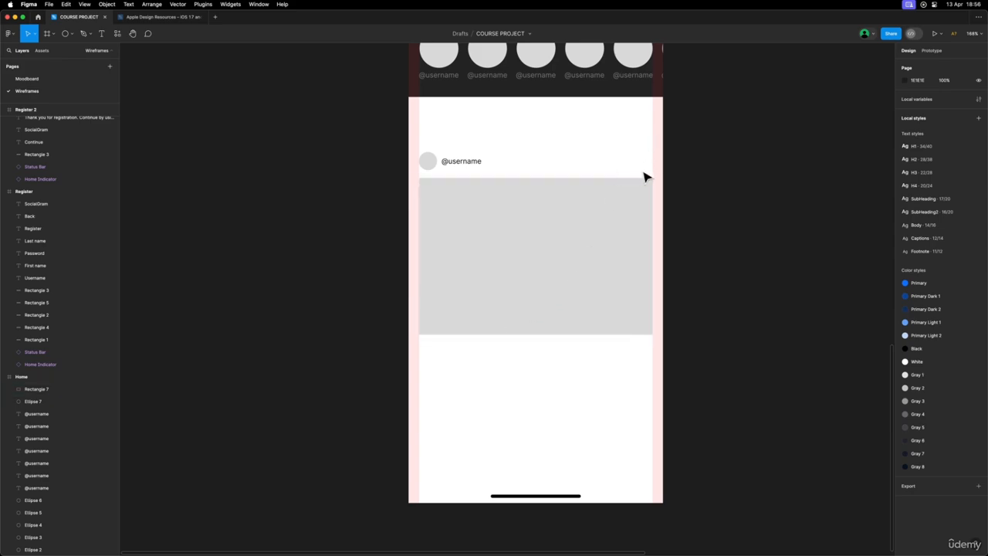
scroll(650, 172, up, 2)
scroll(649, 172, right, 2)
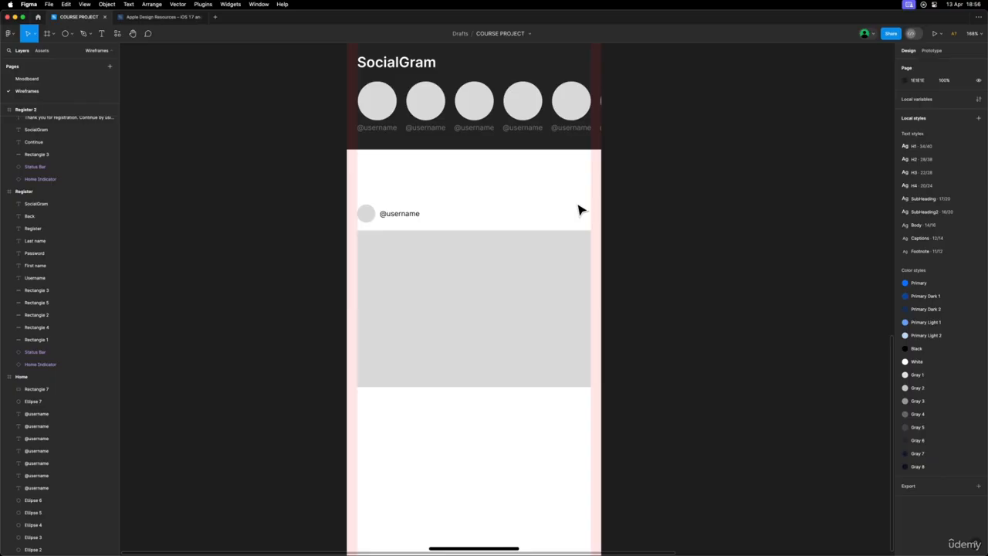
scroll(514, 196, up, 2)
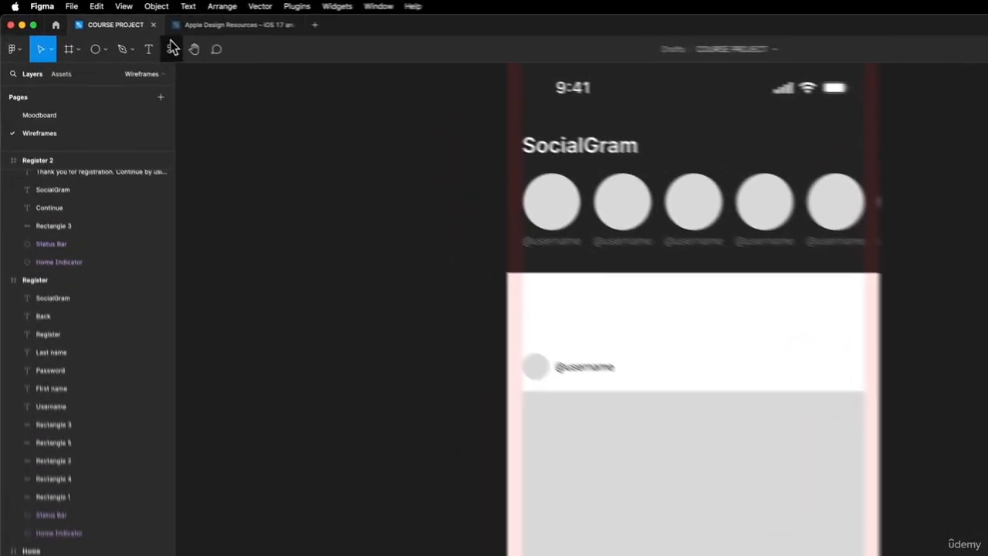
- Insert the round message bubble found with "chat" in the Feather Icons plugin and place it over the header, across from the SocialGram title
click(117, 33)
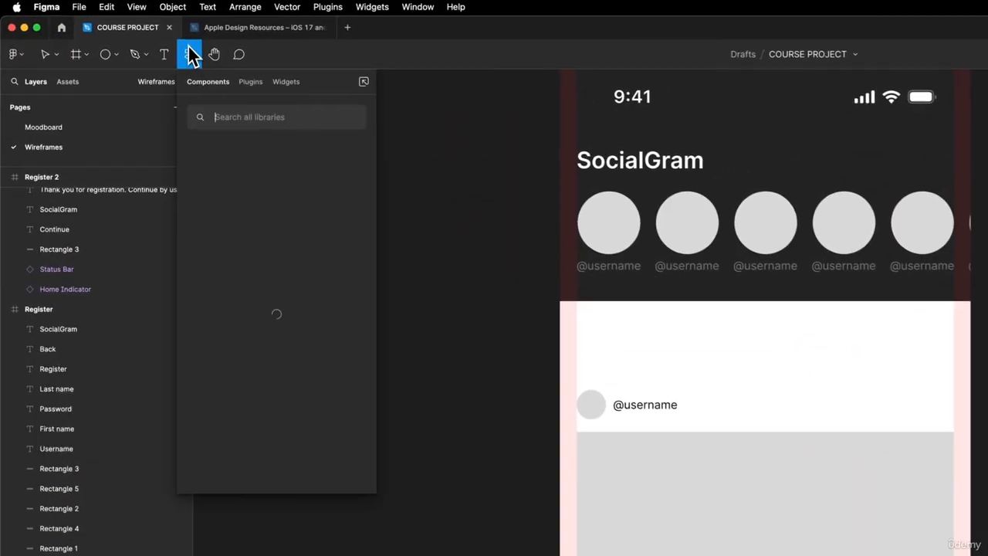
click(252, 82)
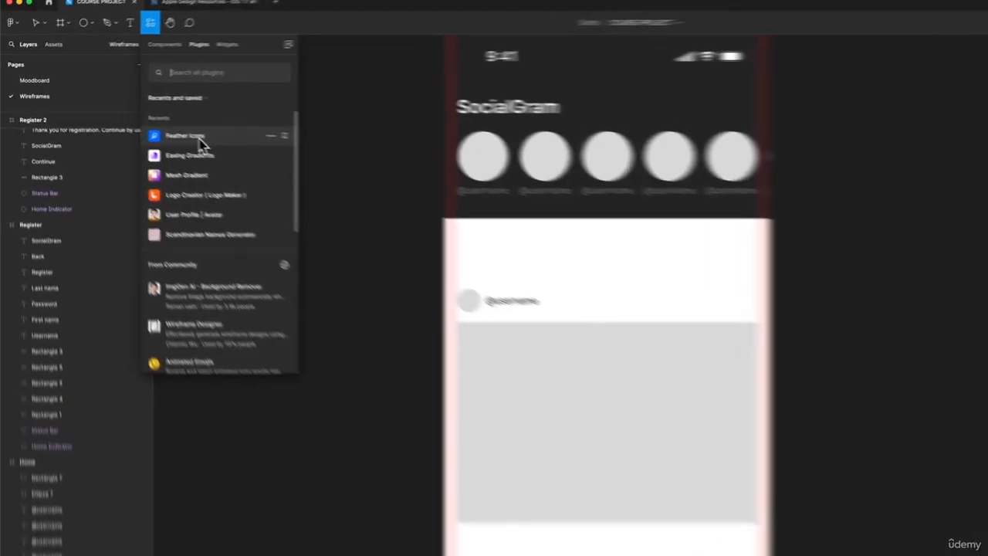
click(248, 154)
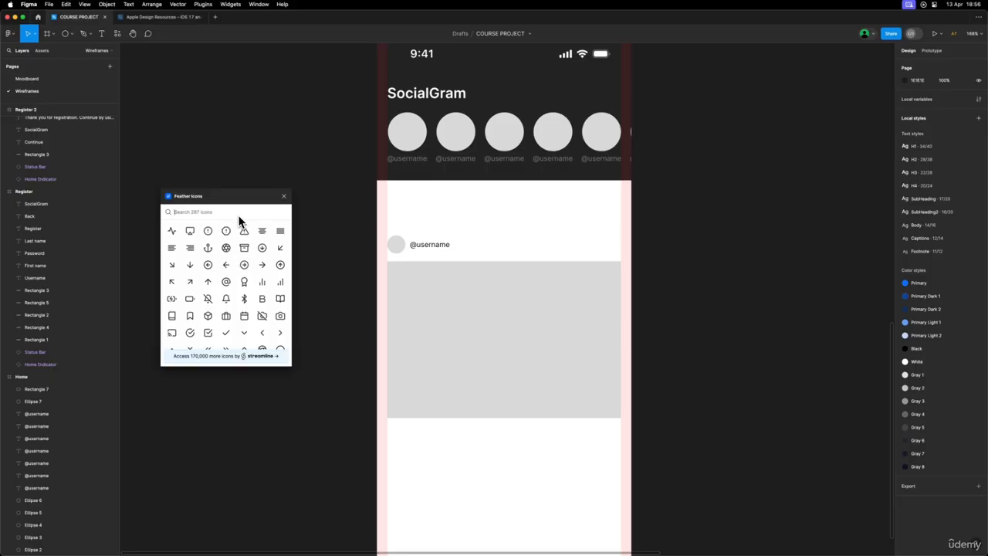
text(chat)
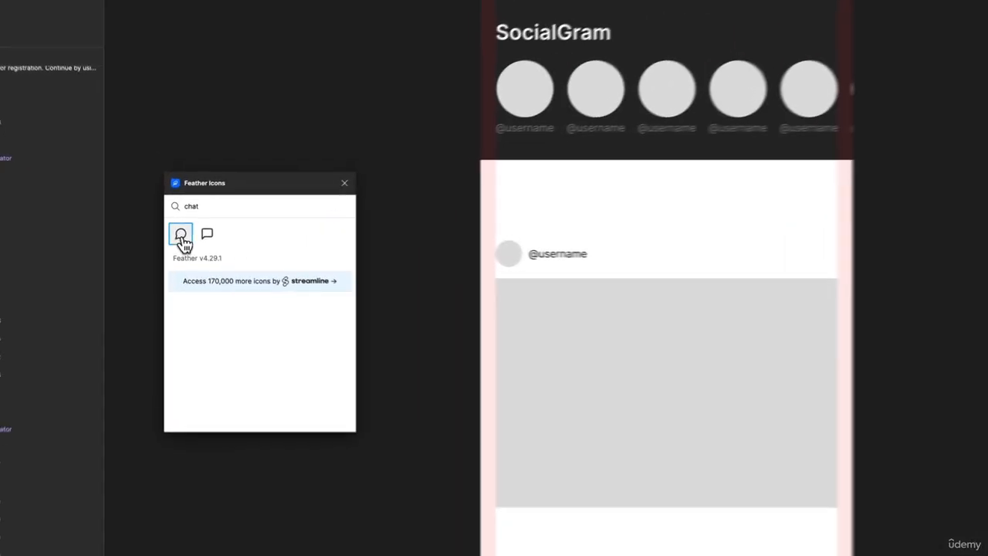
click(172, 233)
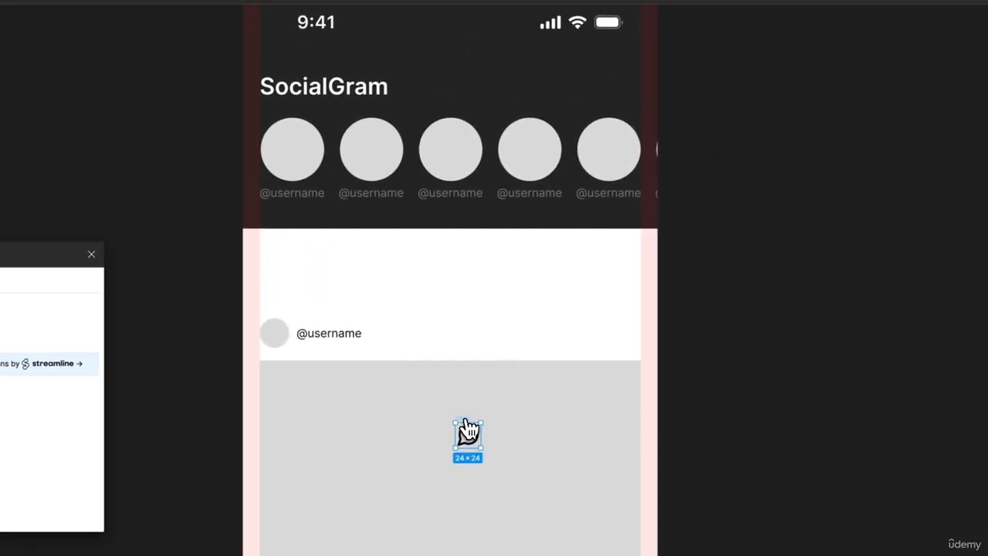
drag(482, 420, 608, 95)
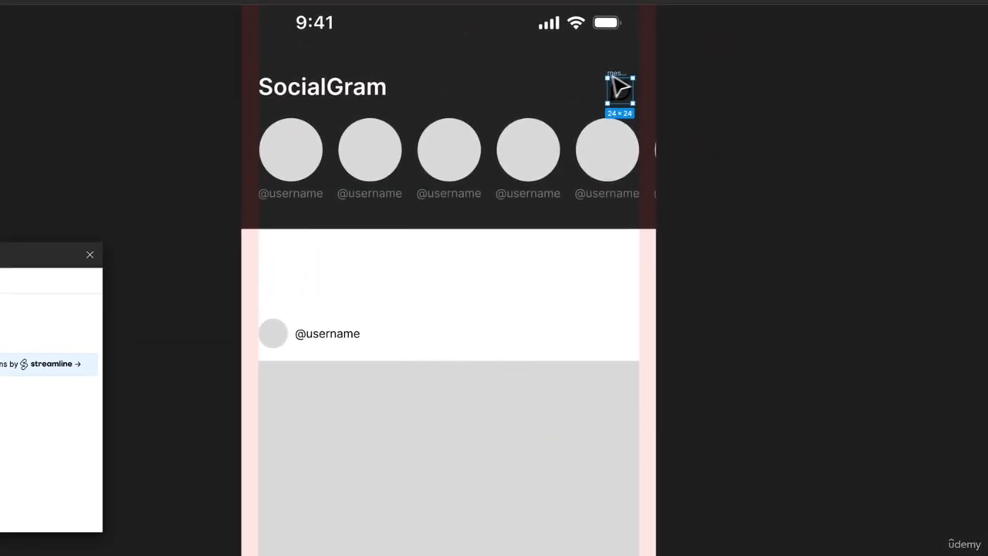
scroll(545, 100, left, 3)
scroll(544, 99, right, 2)
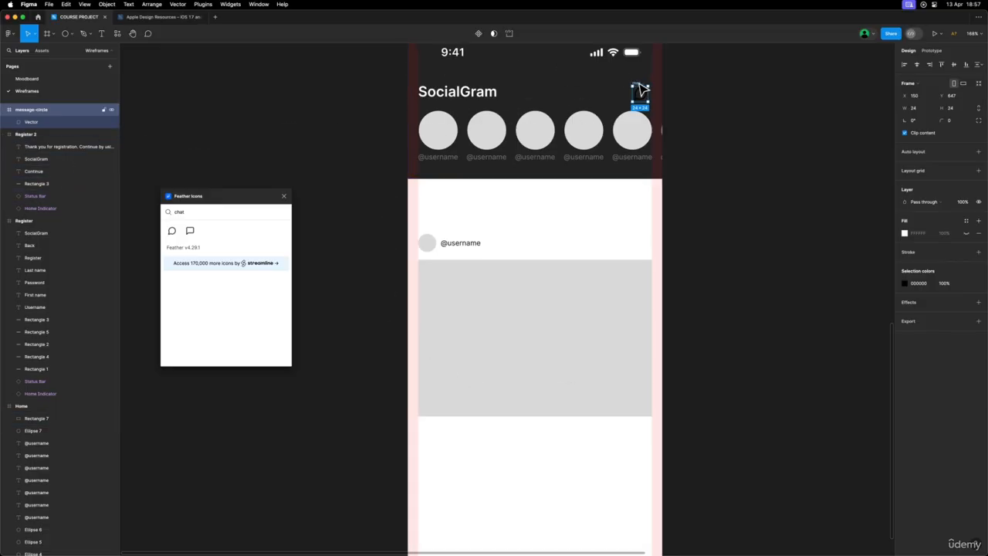
drag(639, 89, 727, 91)
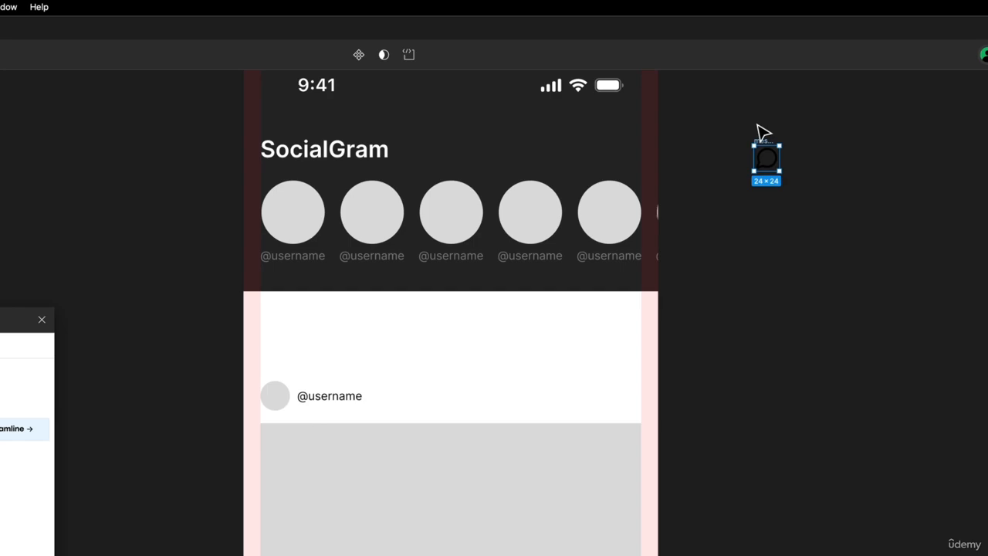
click(762, 133)
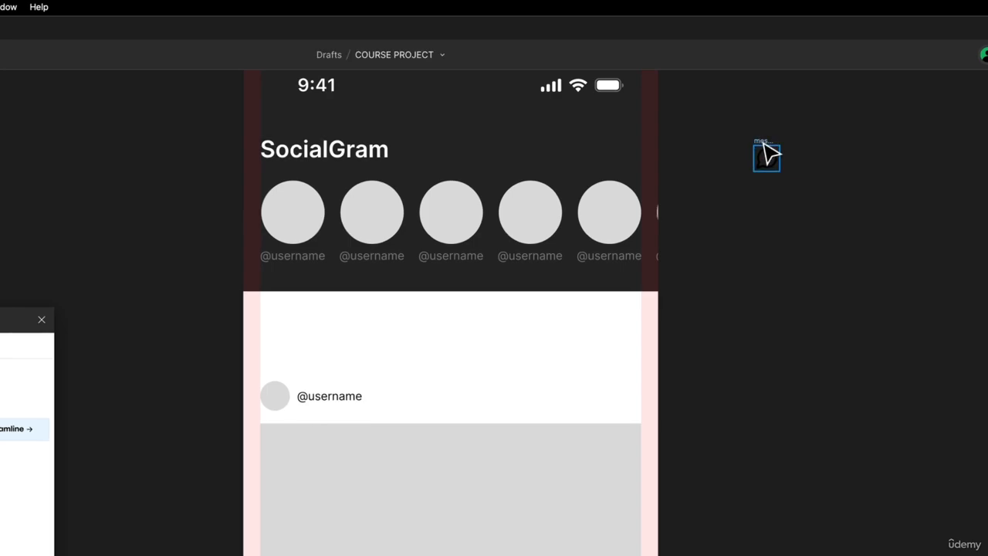
drag(643, 146, 620, 145)
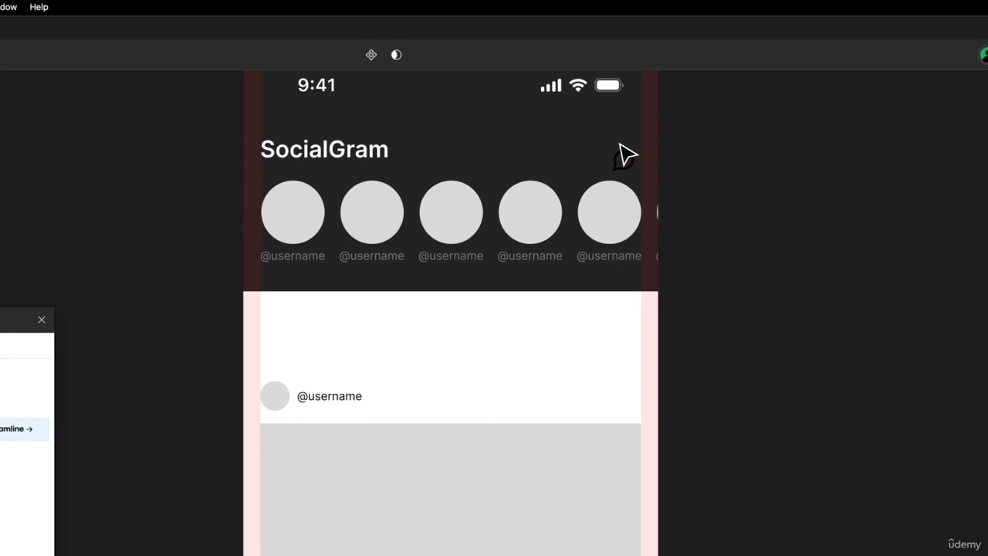
key(super+z)
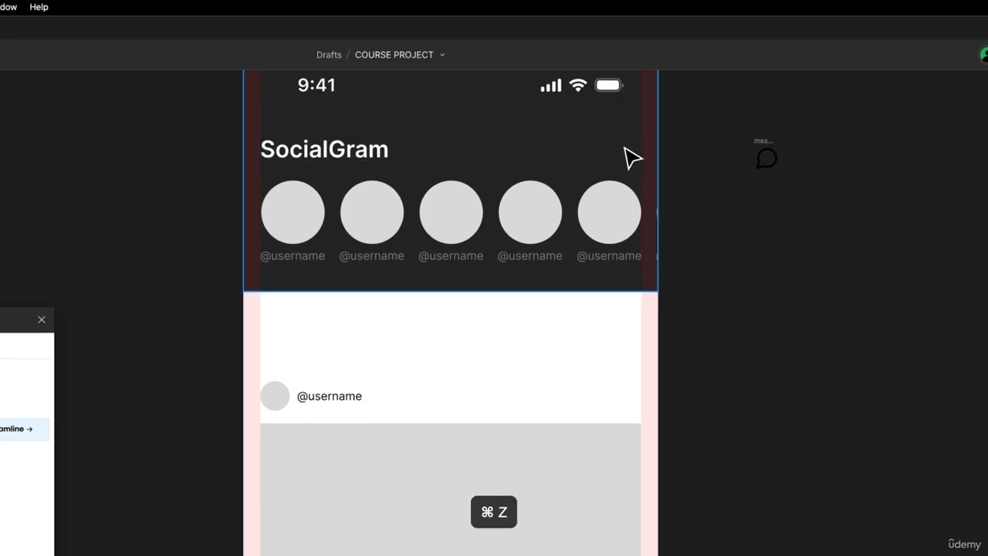
key(super+z)
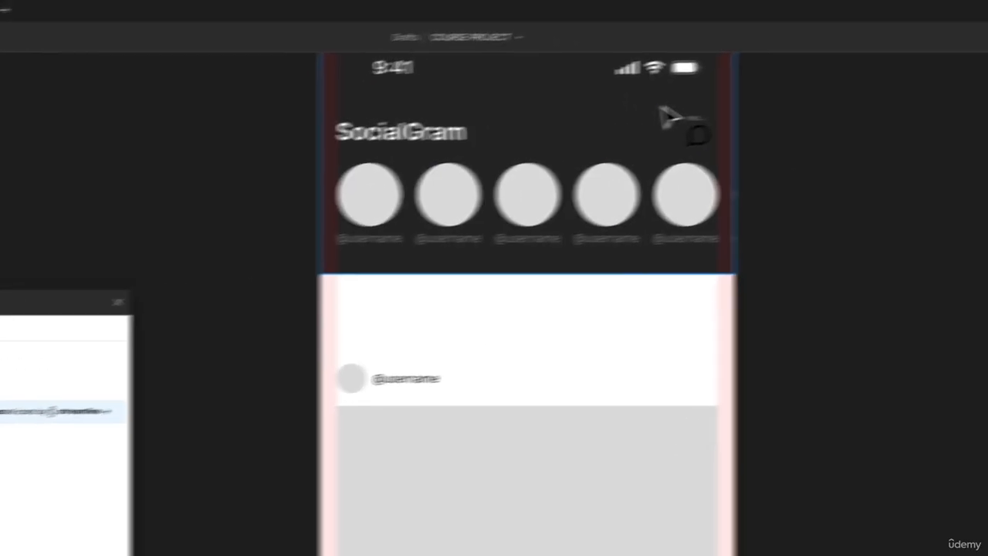
- Move the round chat icon off the screen design and back into the Home frame's header at X 340, Y 74
drag(587, 149, 760, 158)
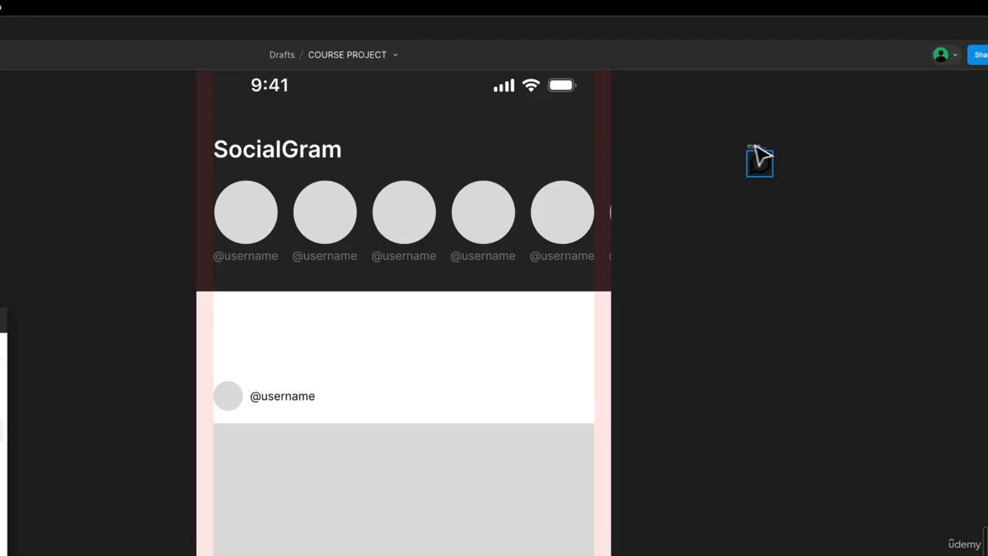
drag(760, 158, 570, 142)
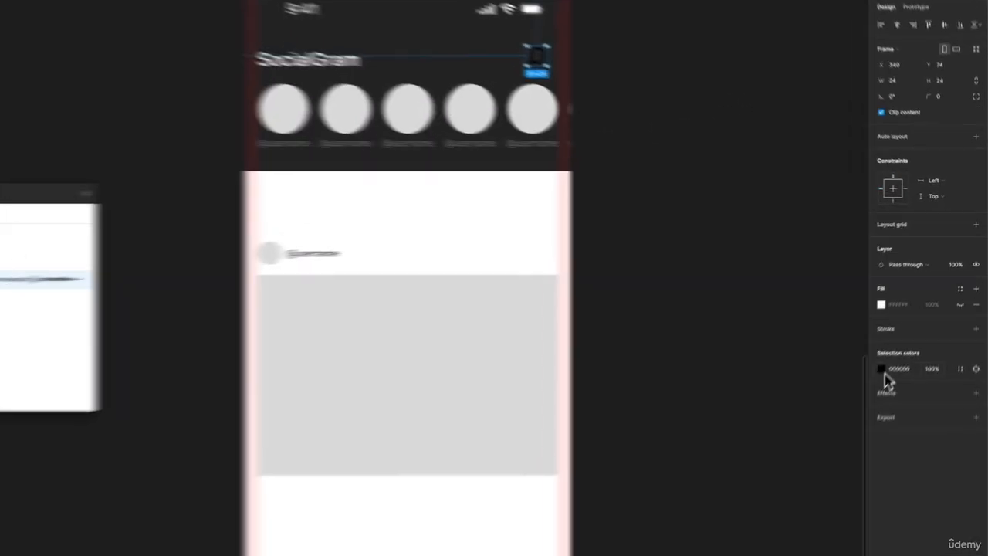
click(905, 333)
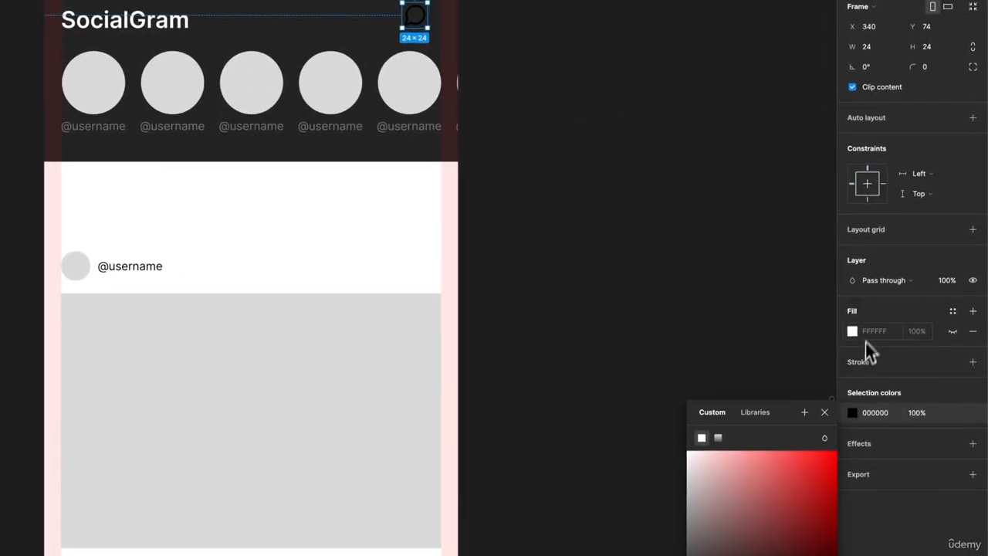
click(853, 332)
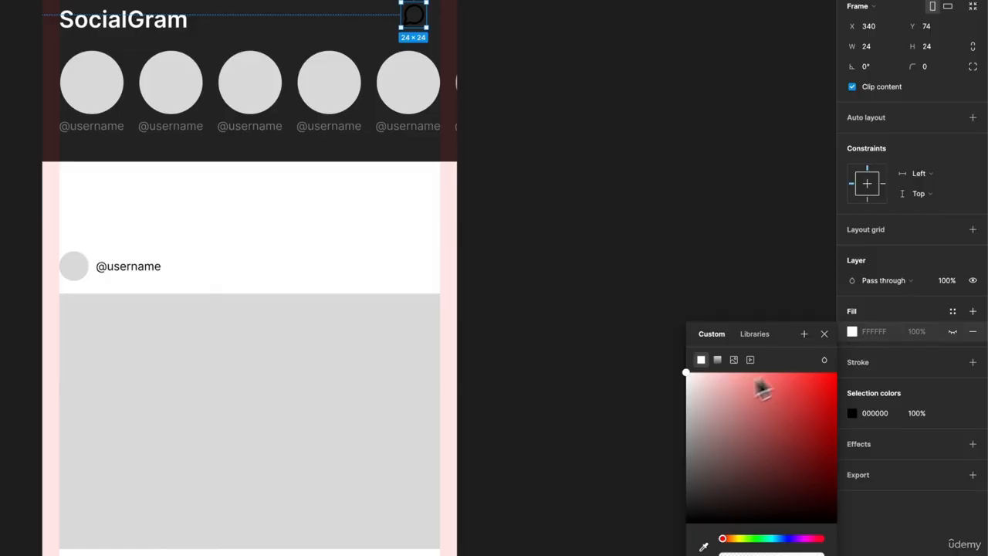
drag(761, 387, 705, 412)
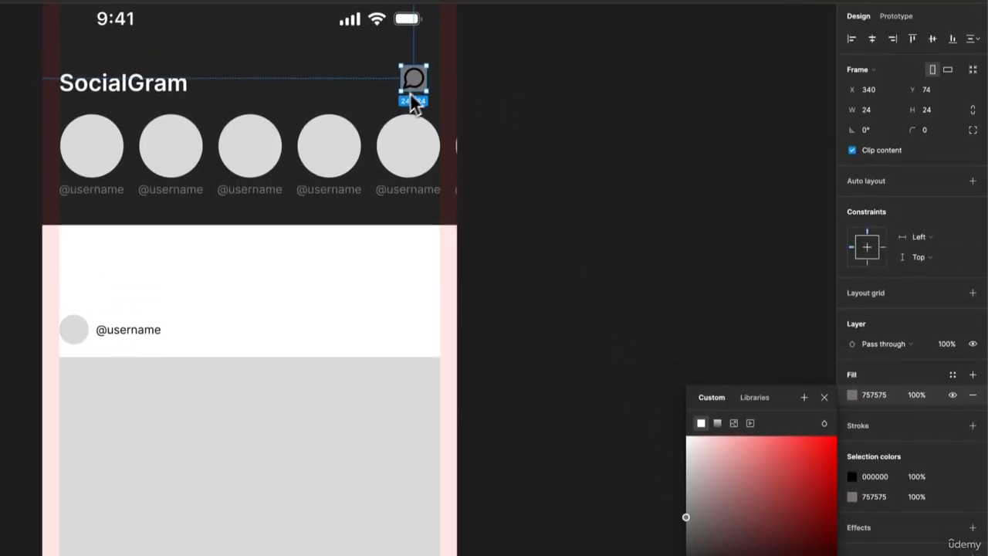
key(super+z)
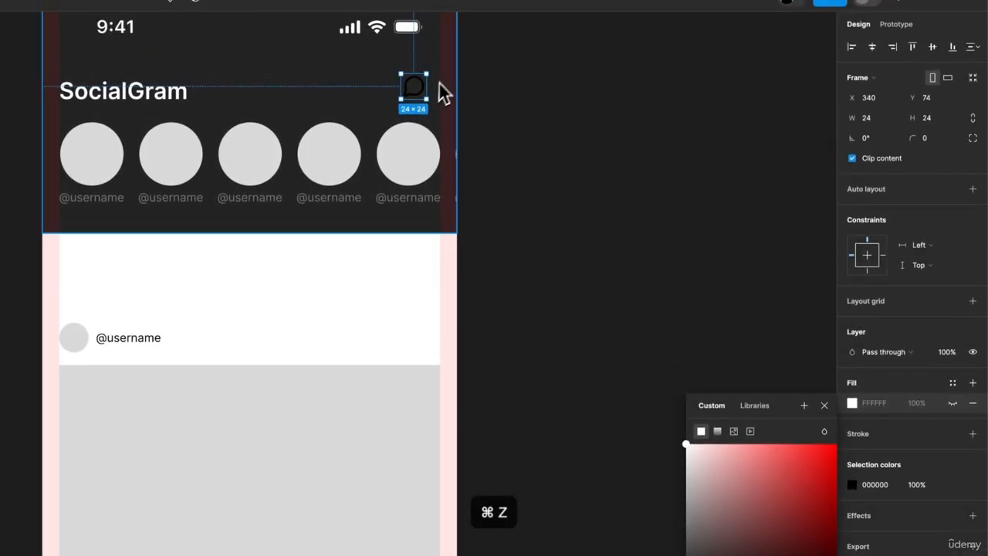
- Set the round chat icon's outline colour to white and align it vertically with the SocialGram title at the header's far margin
click(853, 336)
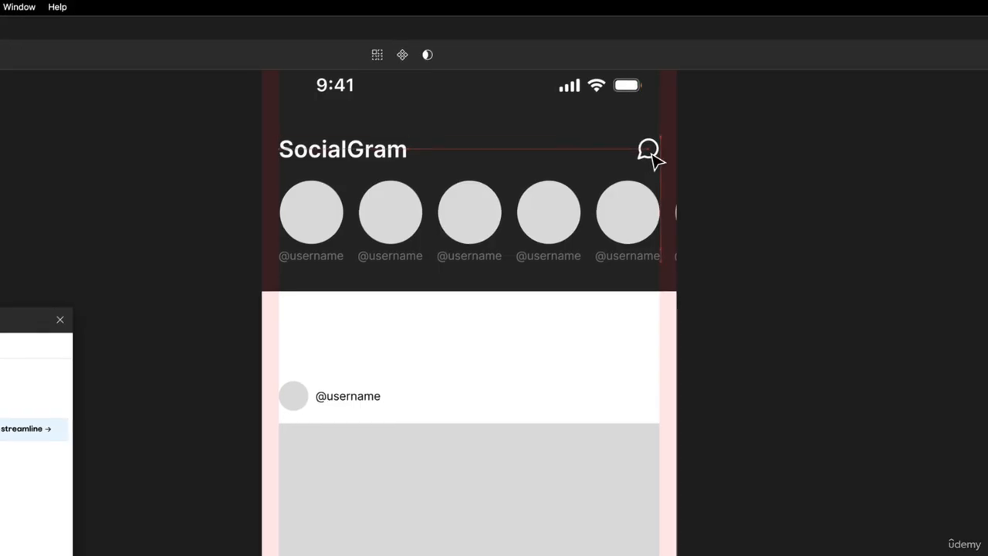
scroll(728, 196, down, 2)
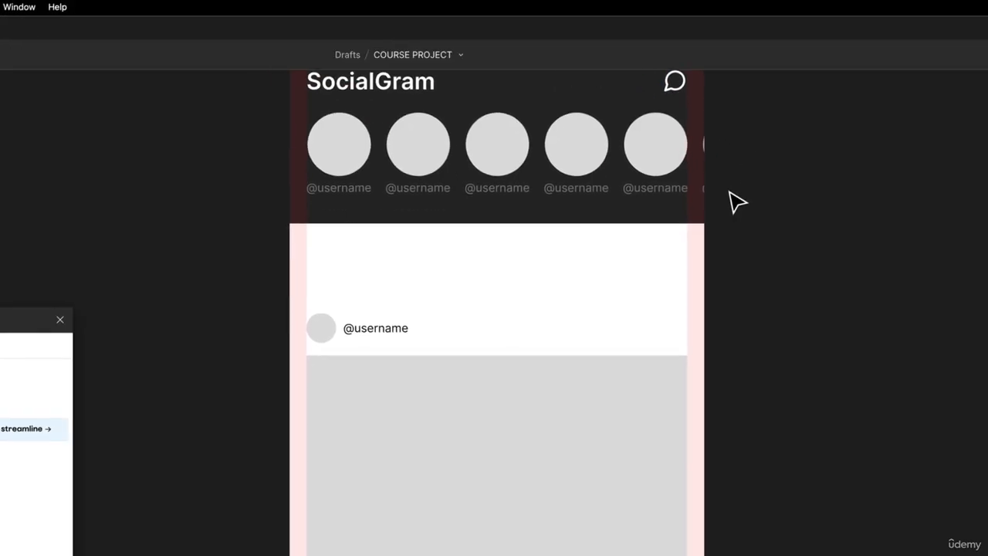
- Insert the square message bubble from the Feather Icons "chat" results and place it on the empty canvas beside the Home frame
scroll(133, 434, up, 2)
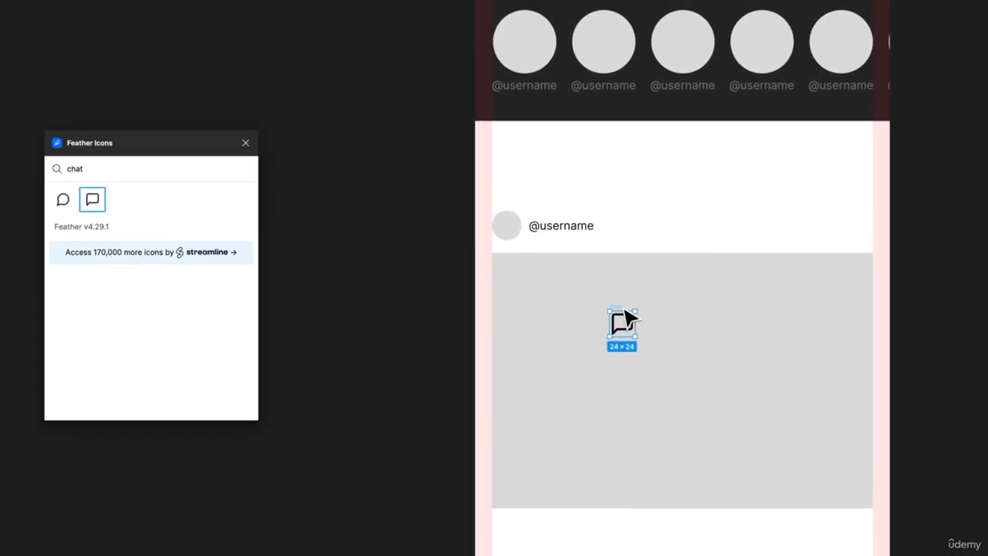
drag(738, 242, 547, 263)
drag(436, 340, 417, 346)
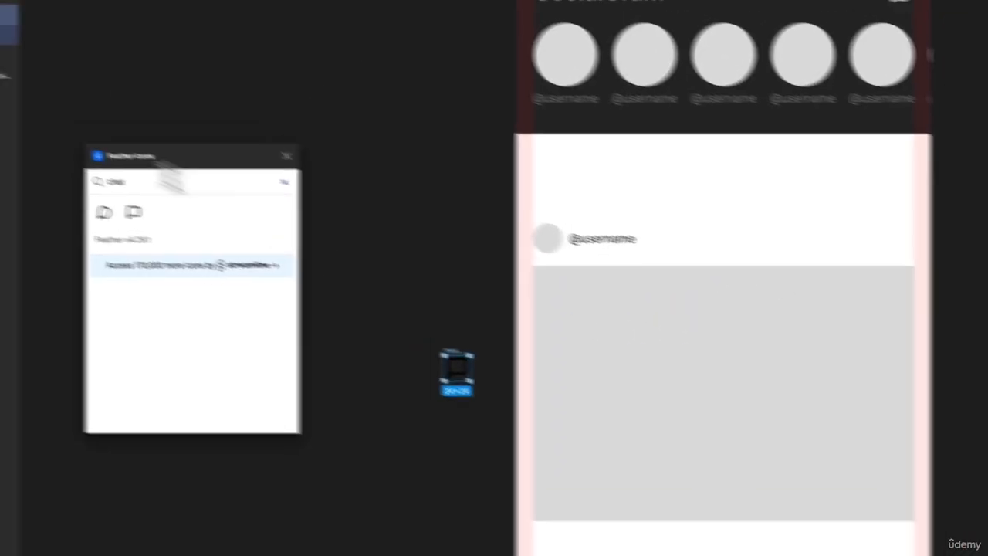
- Search the Feather Icons plugin for "like", insert the heart icon and place it beside the square message bubble on the empty canvas
click(108, 166)
key(super+a)
text(lik)
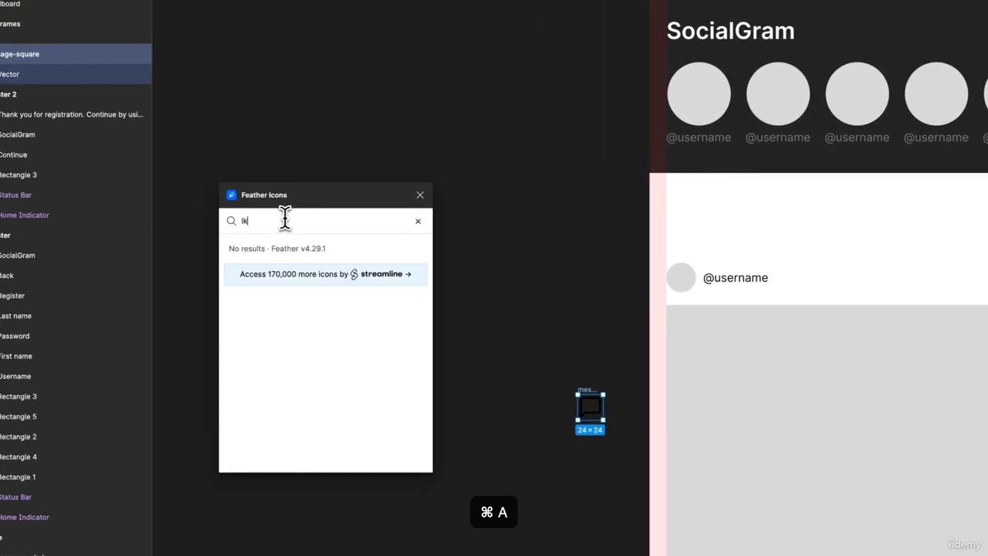
key(BackSpace)
text(ike)
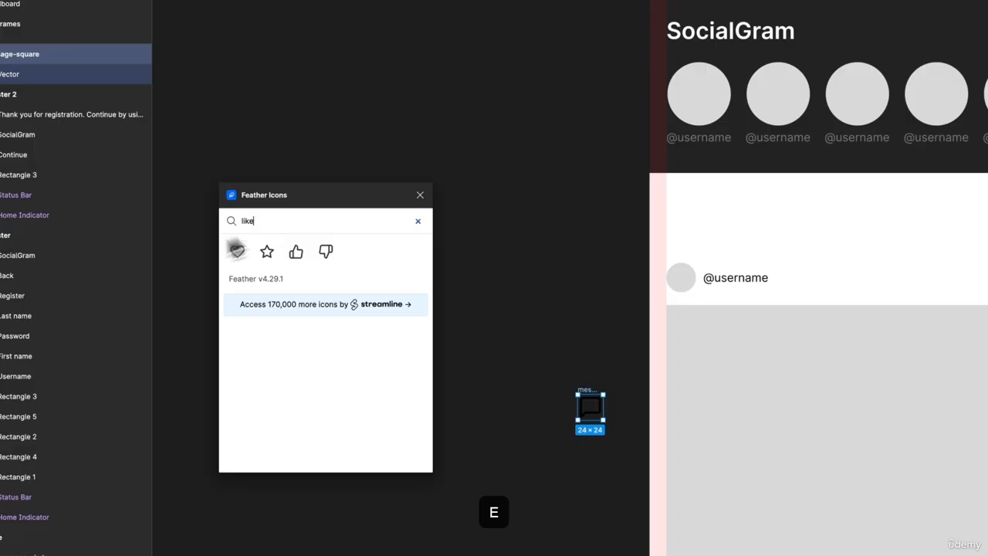
click(255, 261)
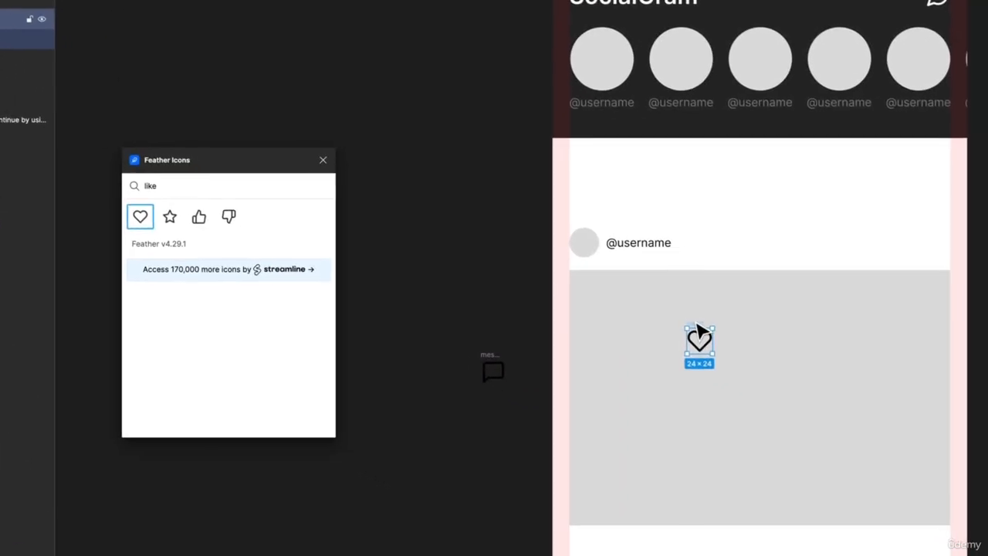
drag(795, 374, 607, 380)
drag(510, 349, 455, 361)
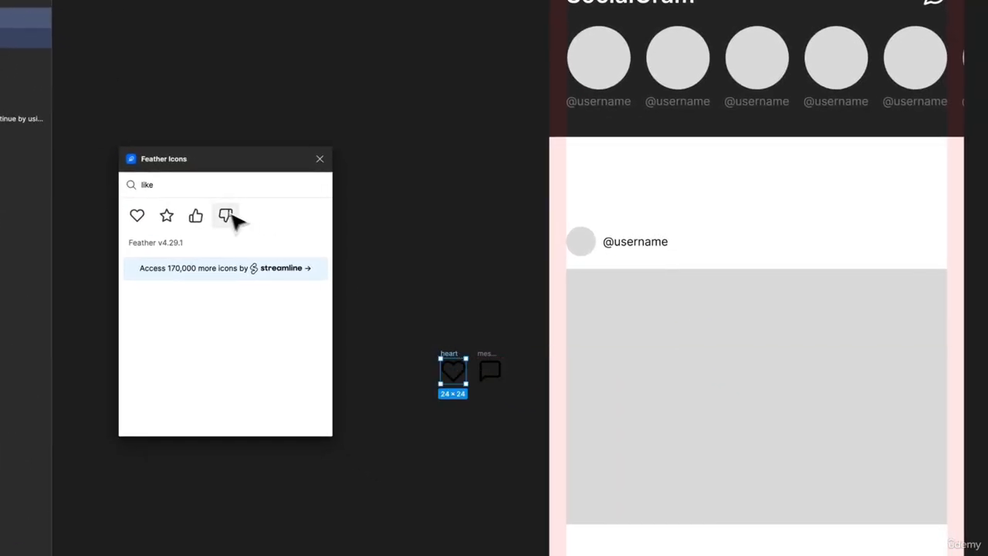
- Insert the paper-plane icon found with "send", place it after the square message bubble and close the Feather Icons plugin
double_click(125, 185)
text(sen)
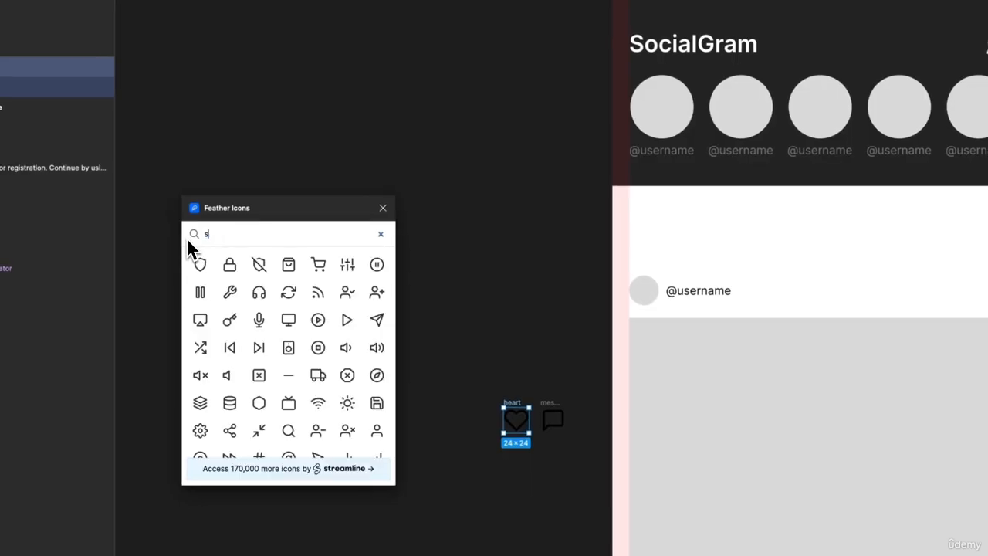
text(d)
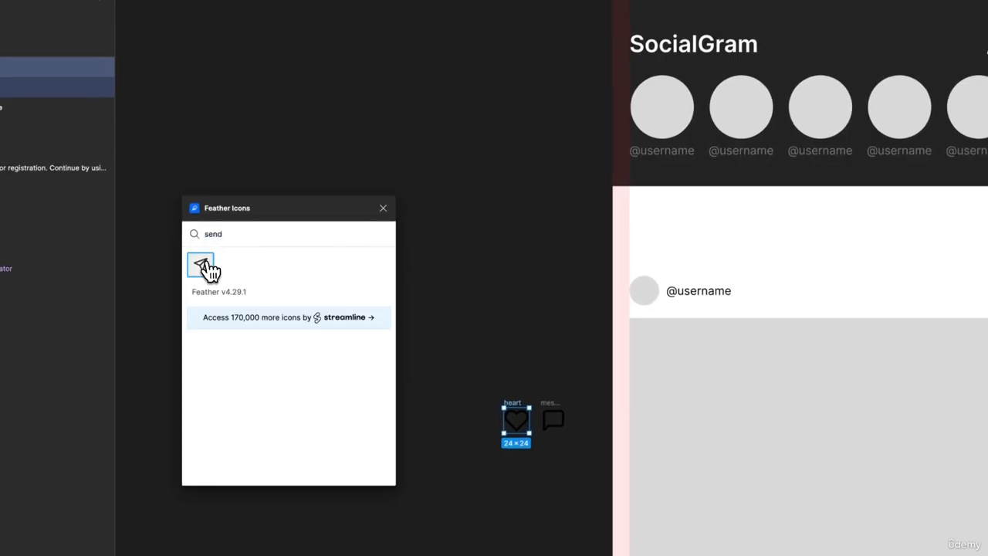
click(200, 264)
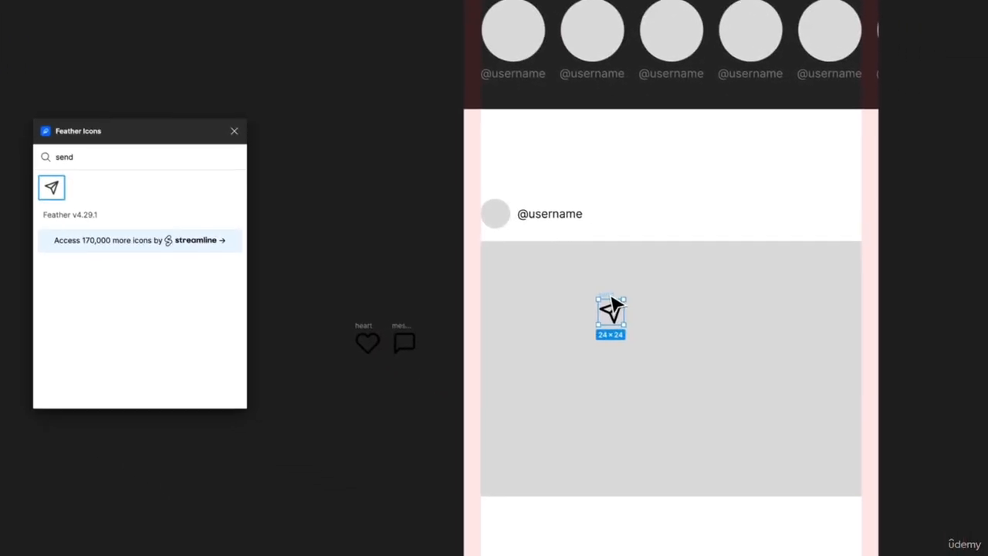
drag(760, 386, 594, 416)
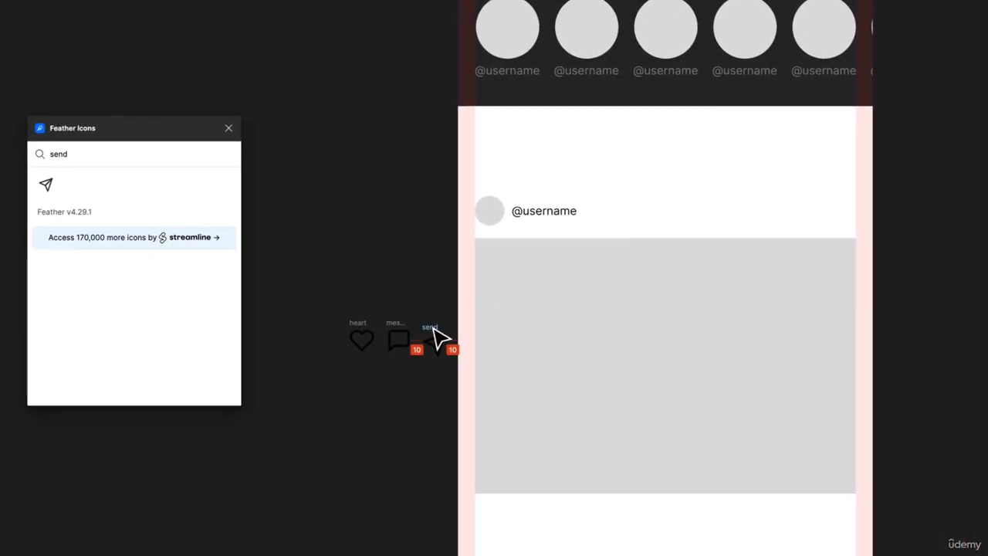
click(228, 128)
- Move the heart, message and send icons together from the canvas into the Home frame, below the grey post image
drag(325, 175, 442, 238)
drag(352, 211, 456, 338)
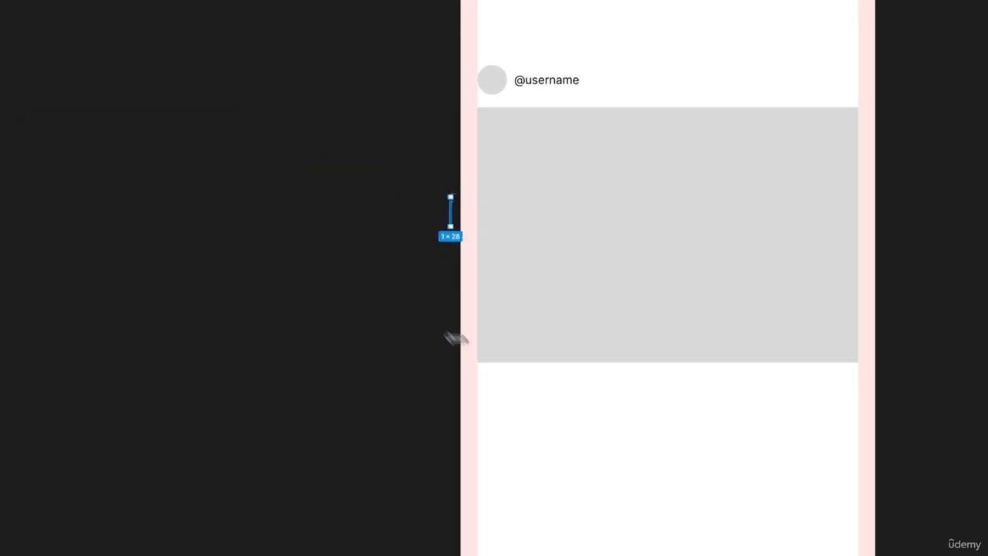
key(super+z)
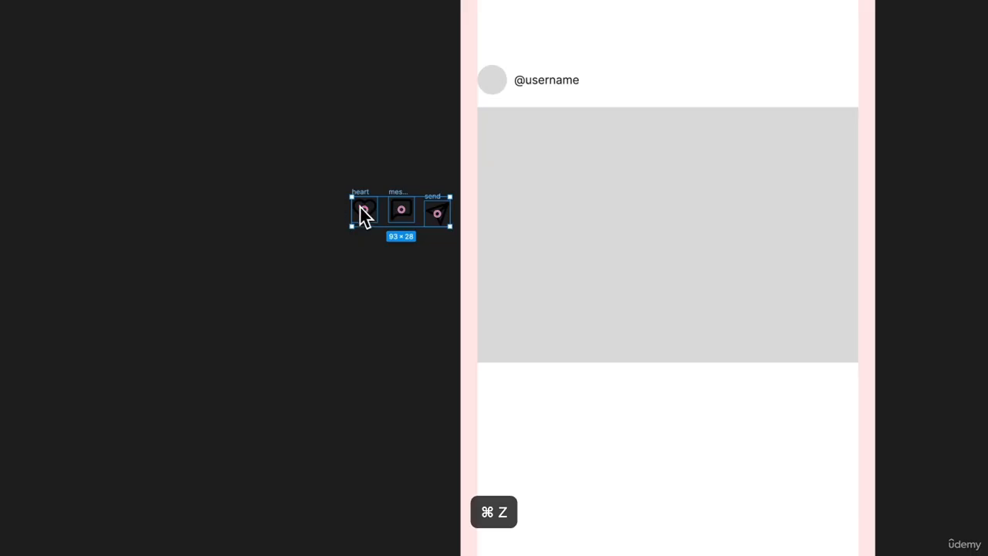
drag(360, 212, 519, 410)
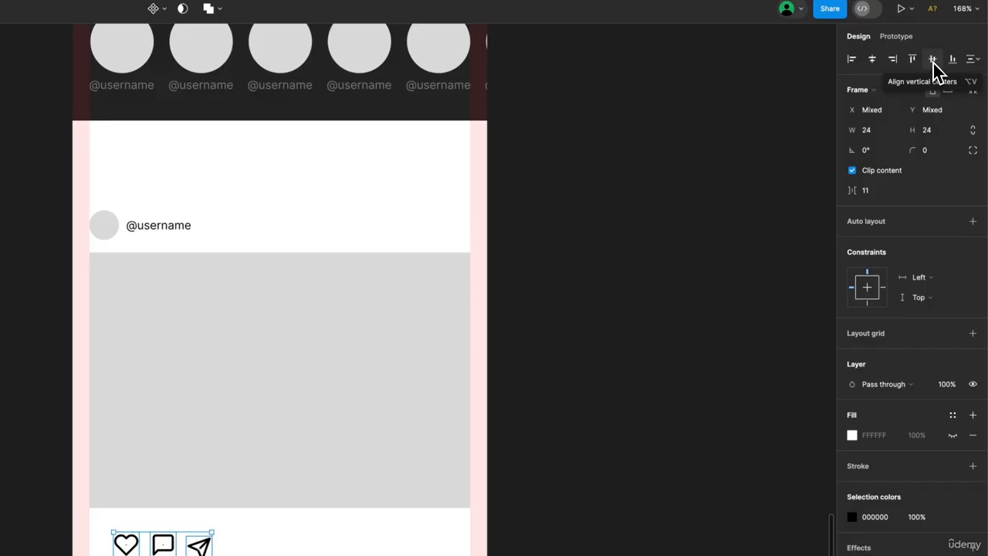
- Align the three action icons by their vertical centres and distribute their horizontal spacing evenly
click(933, 62)
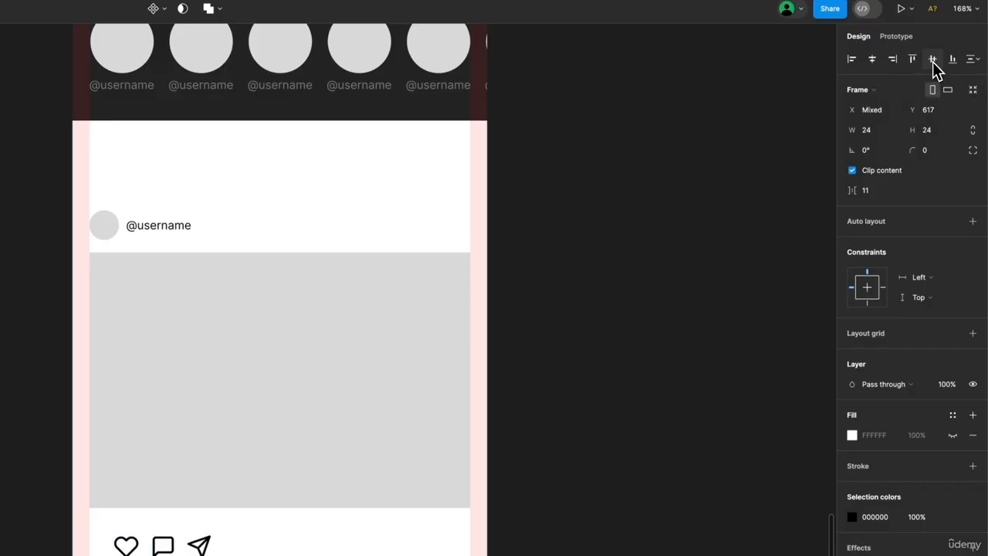
click(974, 62)
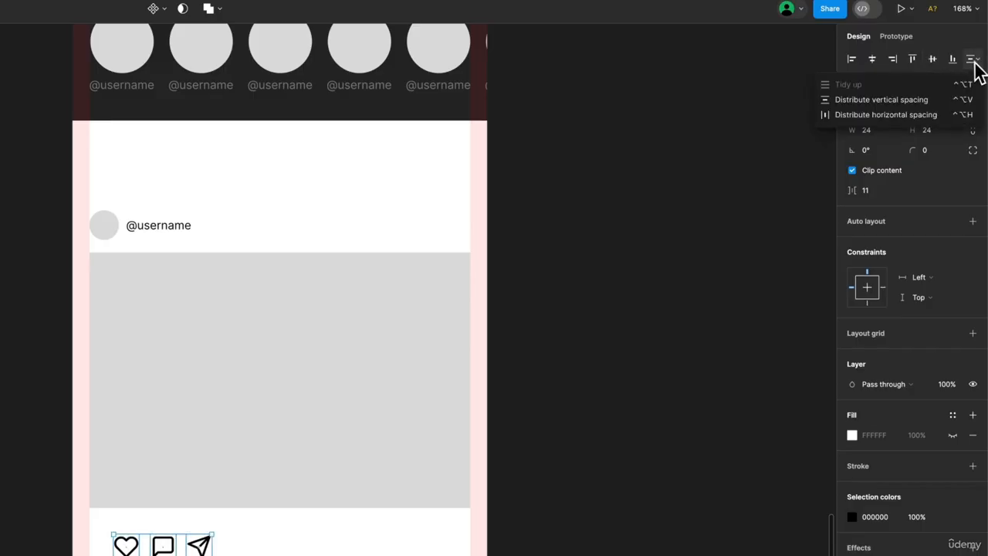
click(935, 115)
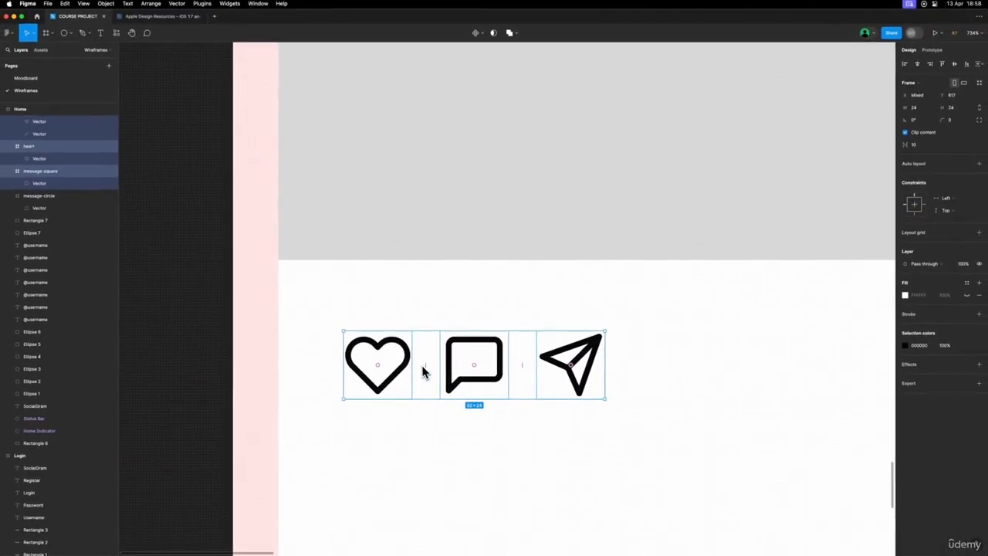
- Widen the gaps between the heart, message and send icons to 12 px
mouse_move(426, 372)
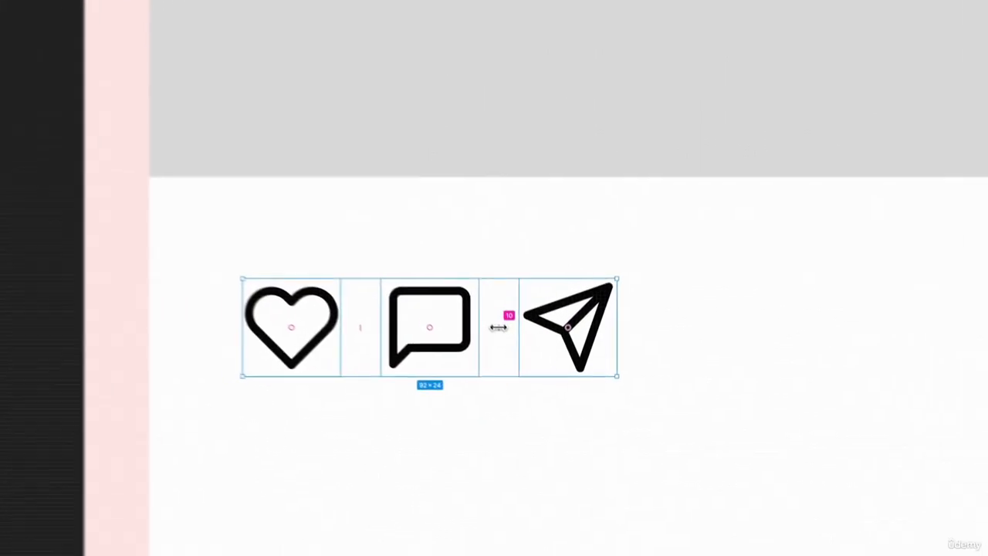
drag(523, 365, 538, 365)
mouse_move(517, 311)
mouse_down()
mouse_move(529, 310)
mouse_move(503, 309)
mouse_up()
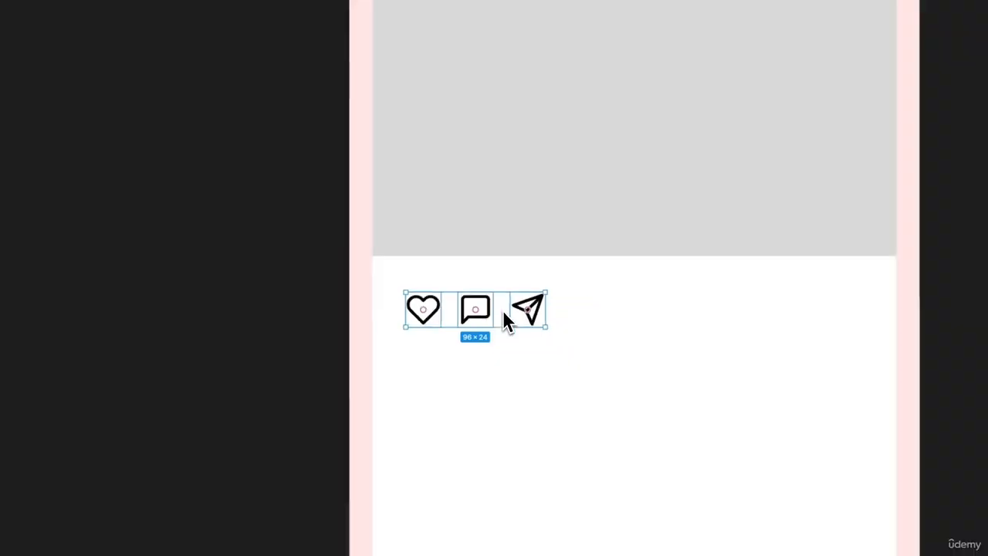
- Try a 16 px gap between the three action icons and return the spacing to 12 px
scroll(503, 314, up, 10)
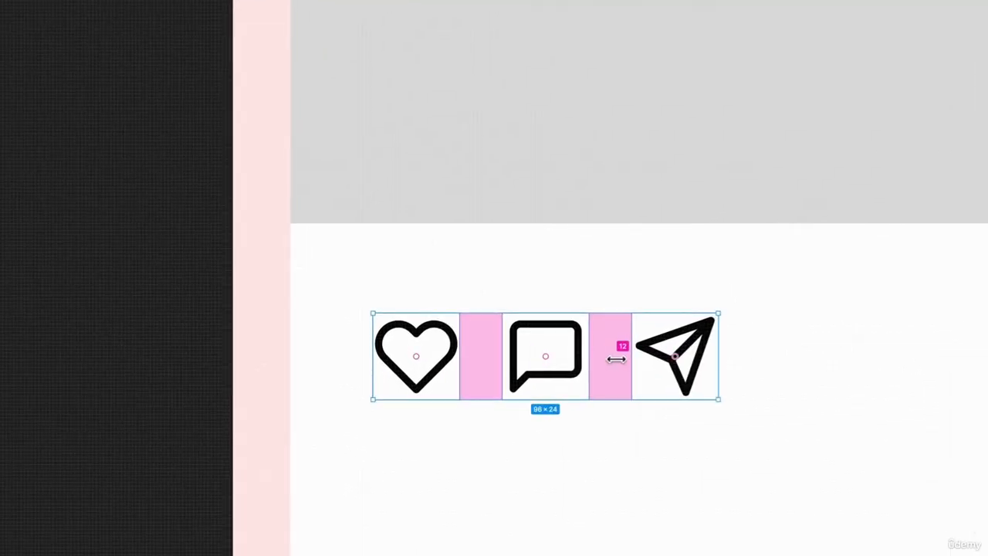
drag(616, 358, 638, 360)
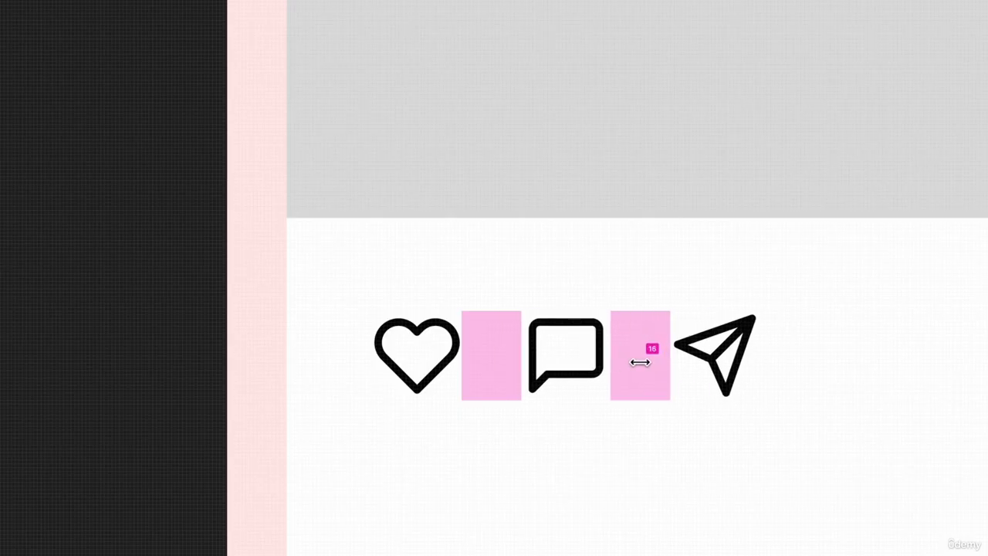
scroll(629, 267, up, 2)
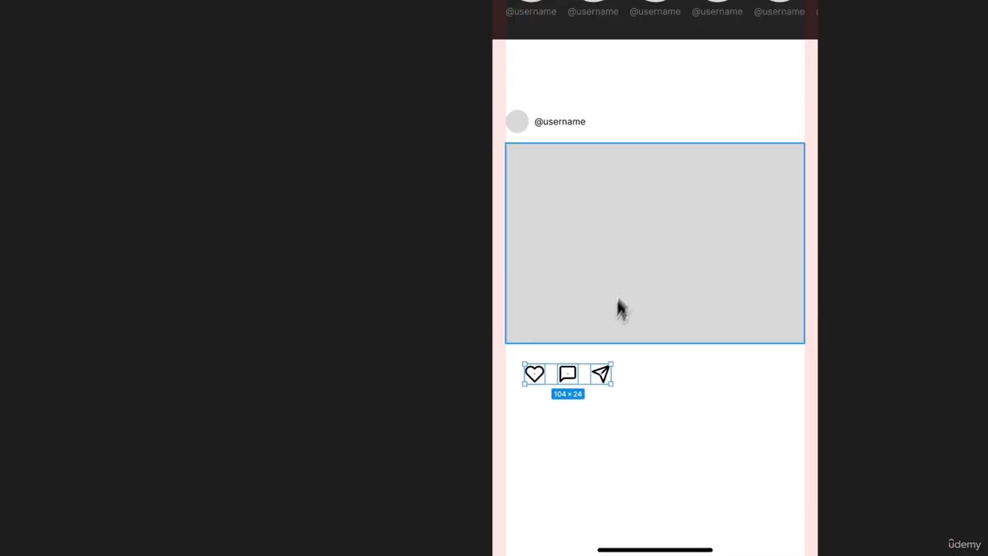
scroll(594, 419, up, 5)
scroll(606, 332, up, 2)
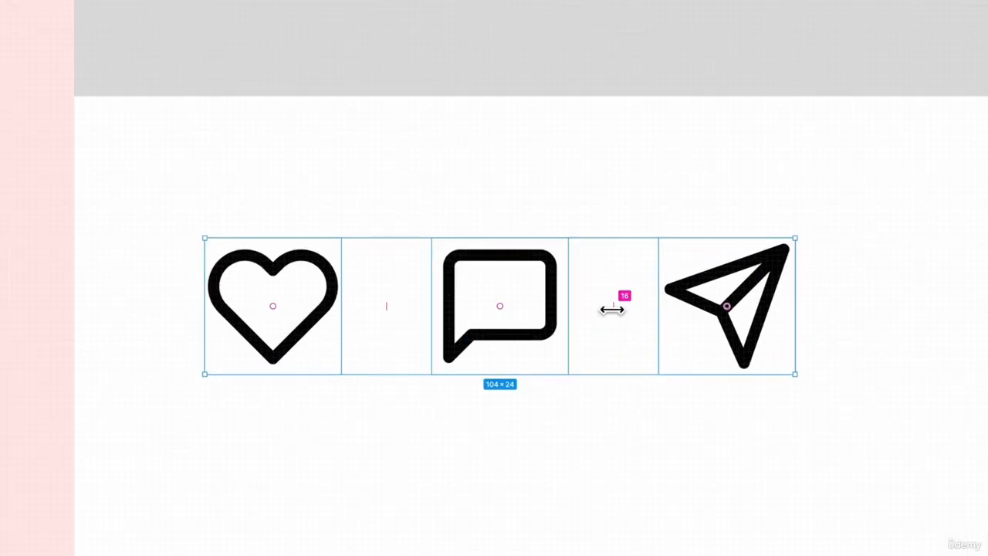
drag(611, 309, 580, 309)
scroll(581, 308, down, 6)
scroll(582, 308, up, 2)
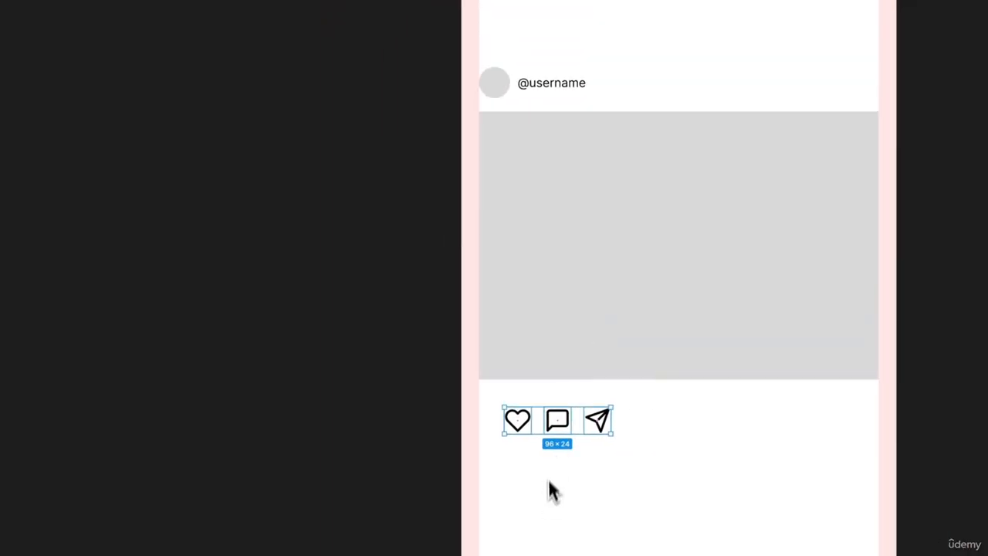
- Move the action icon row up close under the post image, flush with the image's left edge, and deselect it
drag(553, 432, 529, 392)
scroll(480, 416, up, 6)
scroll(480, 417, up, 3)
click(285, 384)
scroll(285, 383, down, 9)
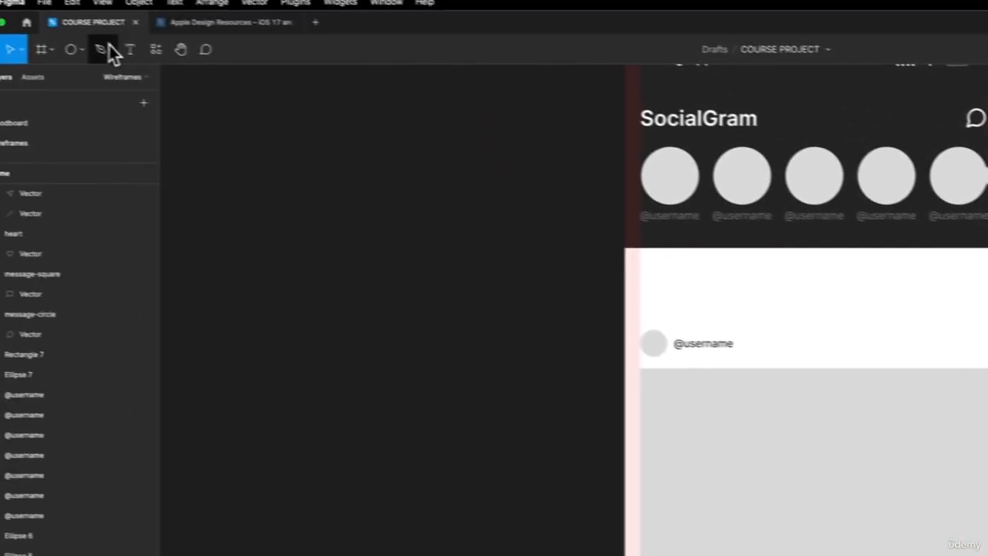
click(106, 49)
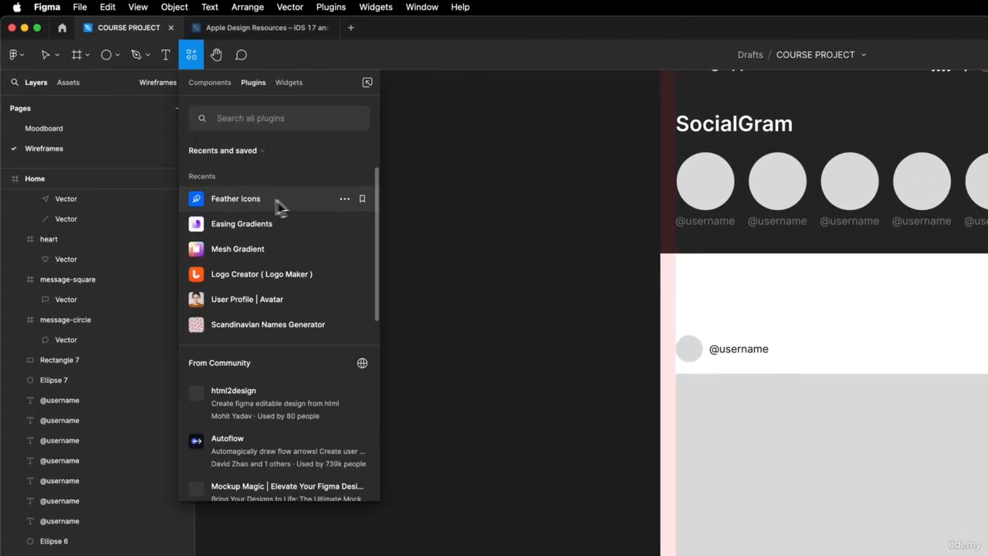
click(235, 199)
scroll(409, 428, down, 6)
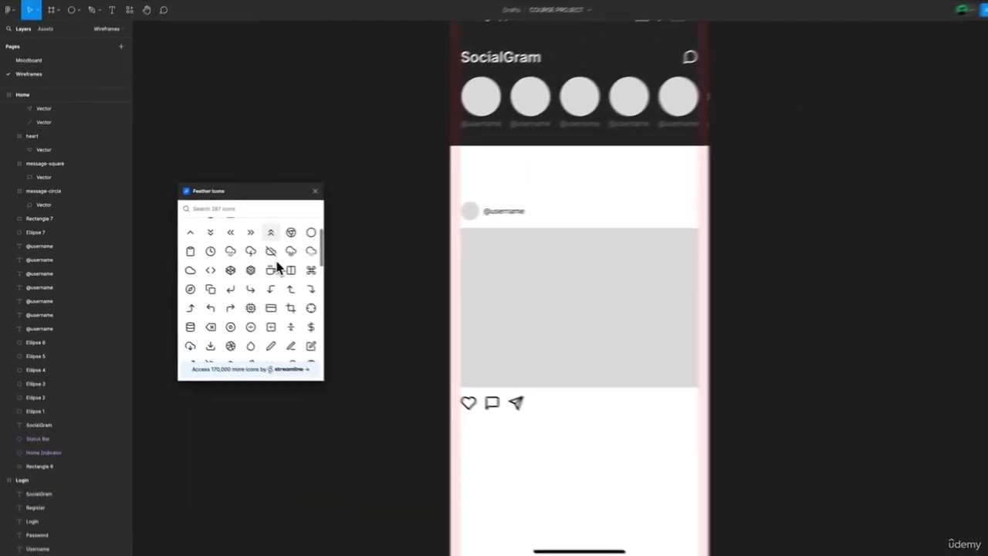
scroll(277, 266, down, 8)
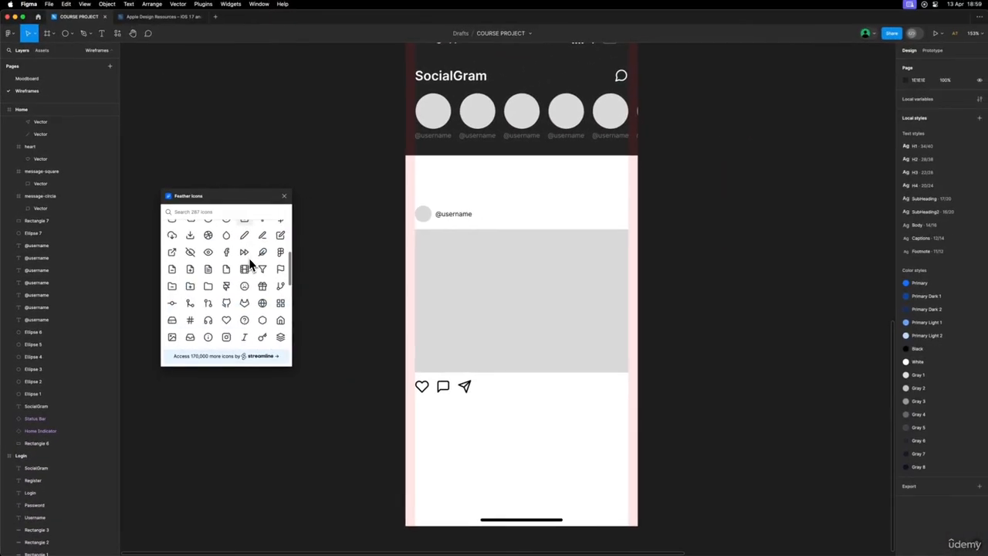
scroll(250, 260, down, 1)
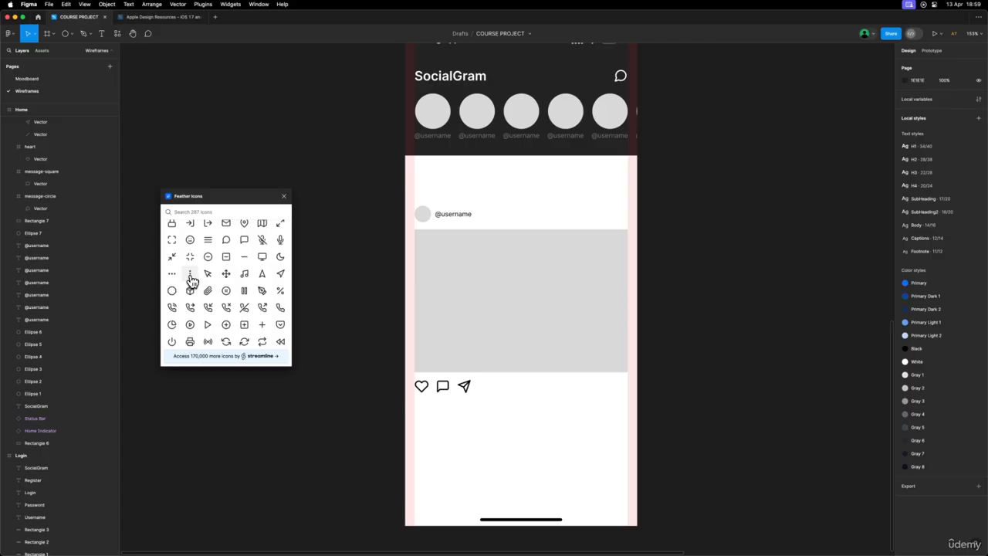
click(191, 278)
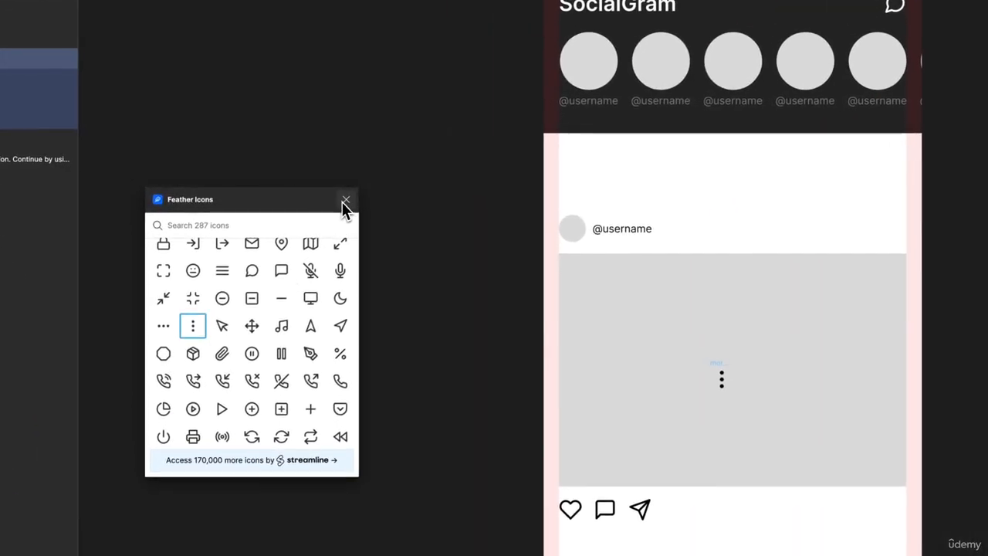
click(345, 201)
key(super+z)
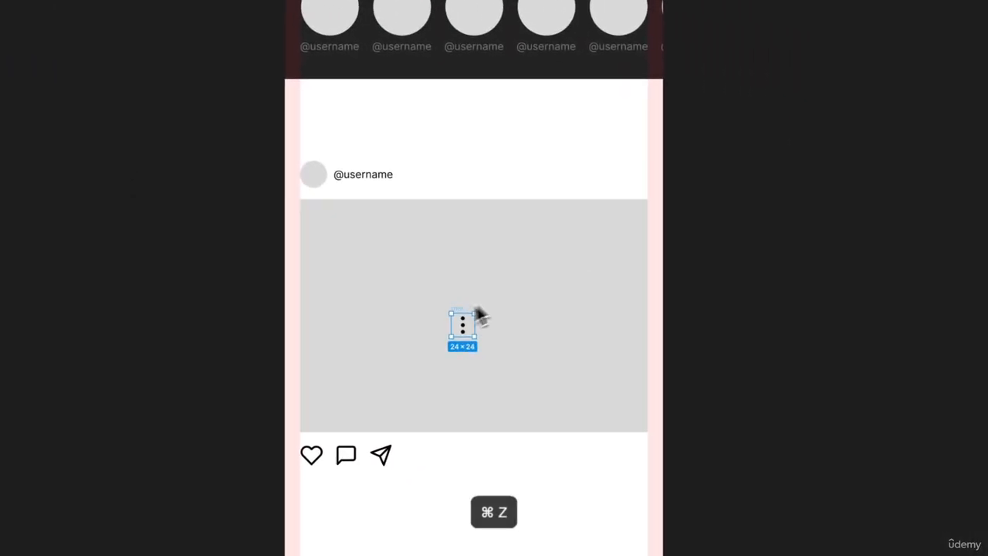
drag(479, 315, 635, 181)
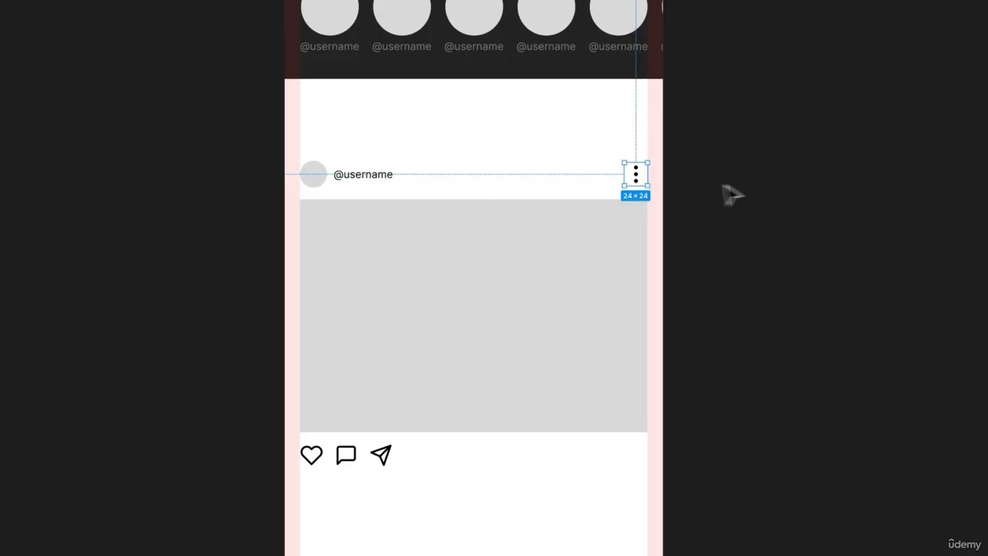
click(732, 188)
scroll(732, 187, down, 3)
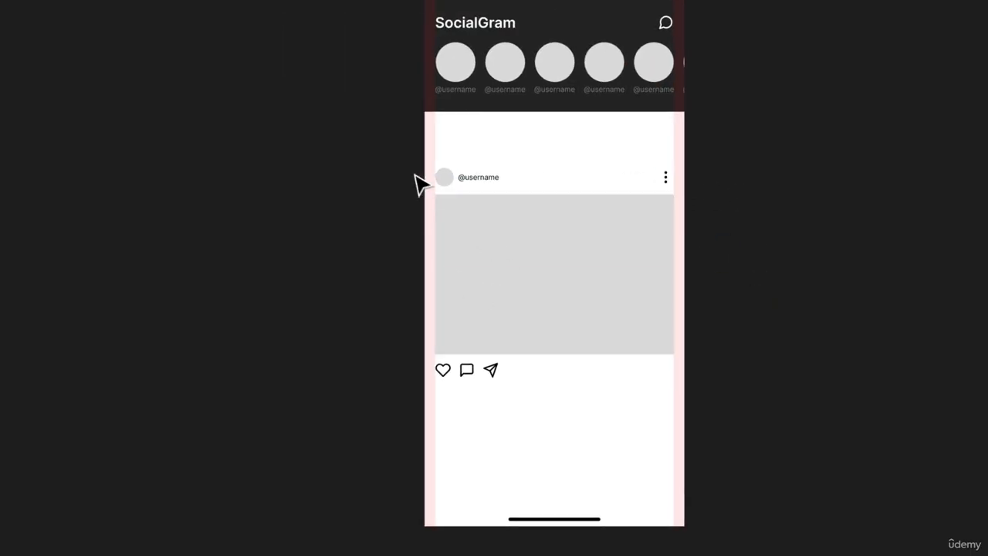
drag(404, 161, 769, 416)
drag(562, 304, 559, 263)
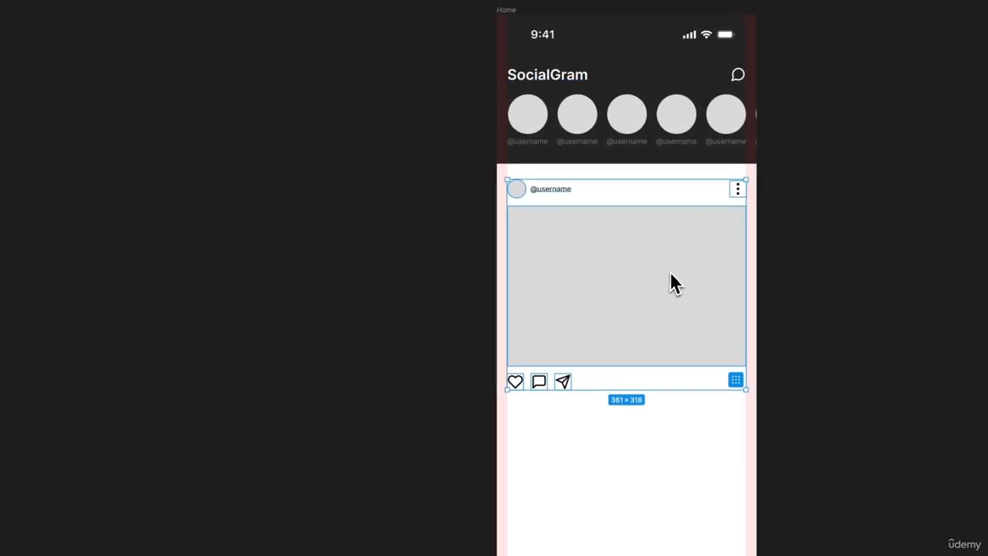
- Duplicate the whole post directly below the first one and send the copy to the back, behind the home indicator
drag(600, 221, 598, 456)
right_click(595, 455)
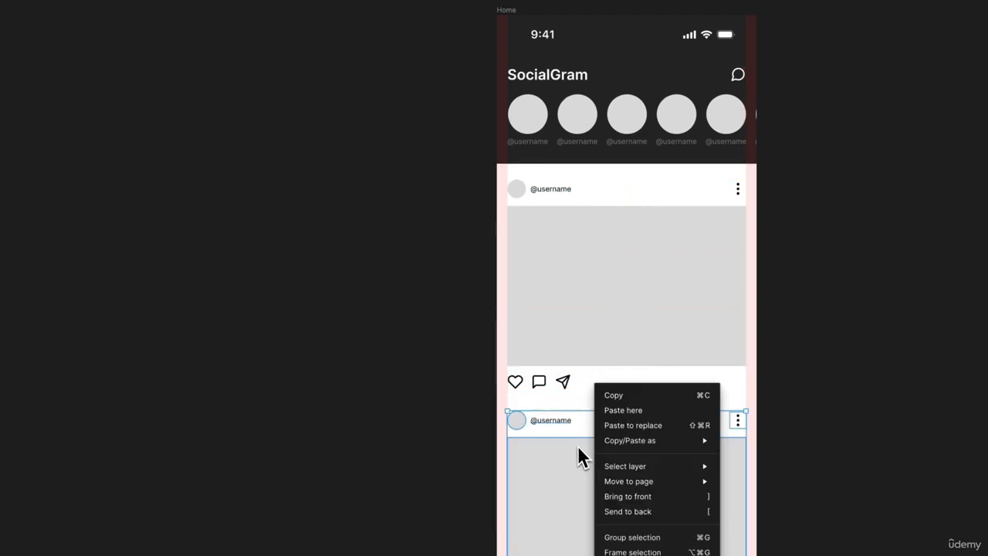
click(606, 494)
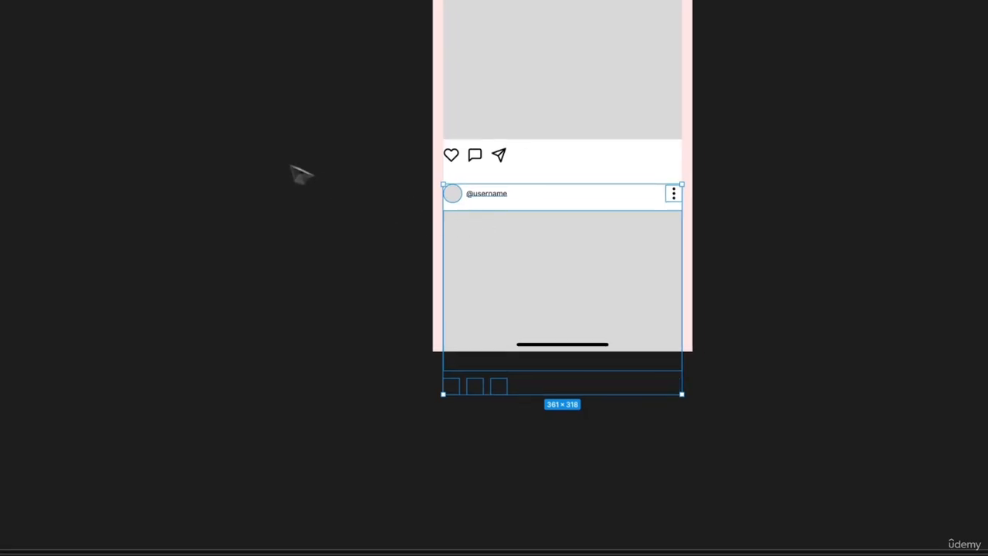
click(405, 173)
- Duplicate the header's dark background rectangle and place the copy against the bottom edge of the Home frame
scroll(405, 174, up, 2)
click(656, 438)
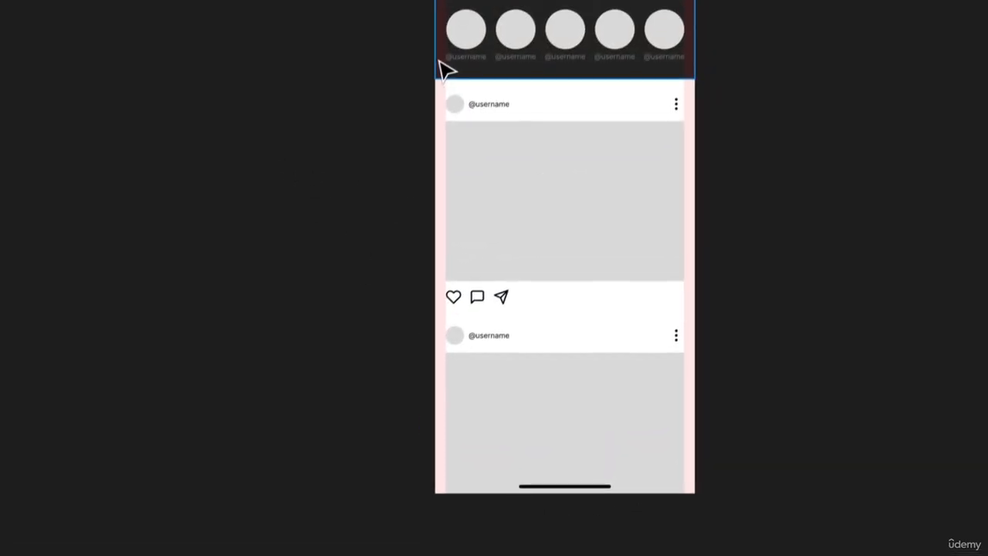
drag(443, 86, 452, 500)
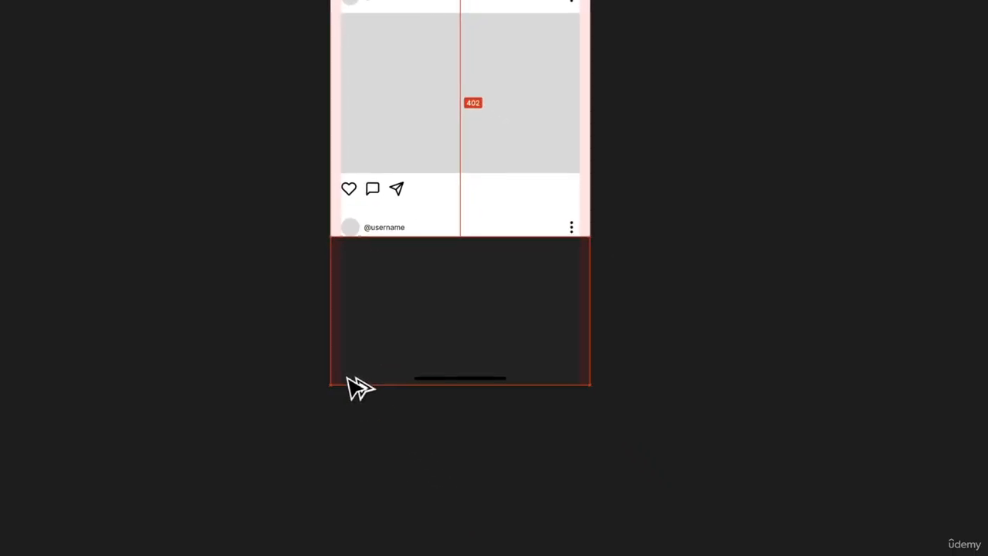
- Shorten the dark rectangle at the bottom of the Home frame by lowering its top edge over the second post's image
drag(348, 378, 346, 379)
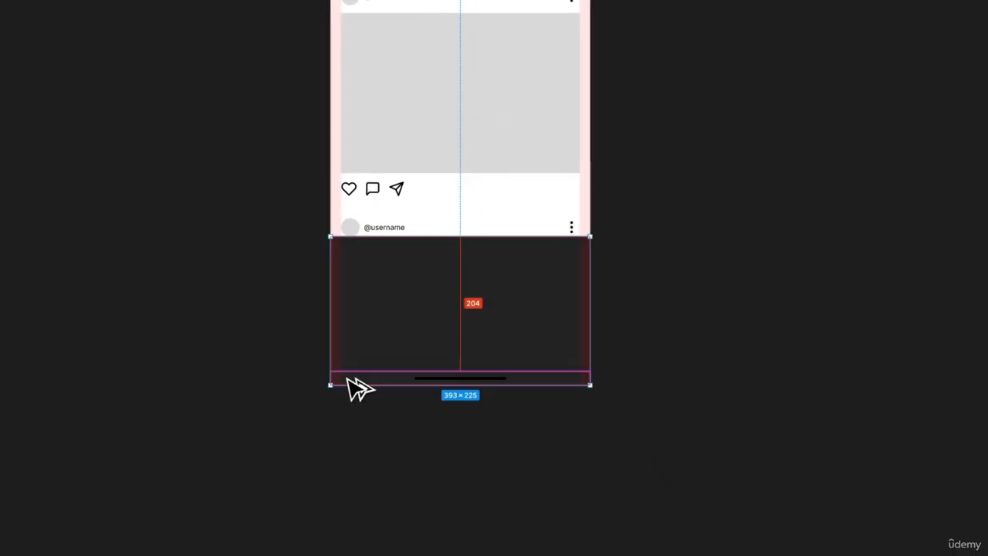
drag(406, 238, 407, 304)
key(Escape)
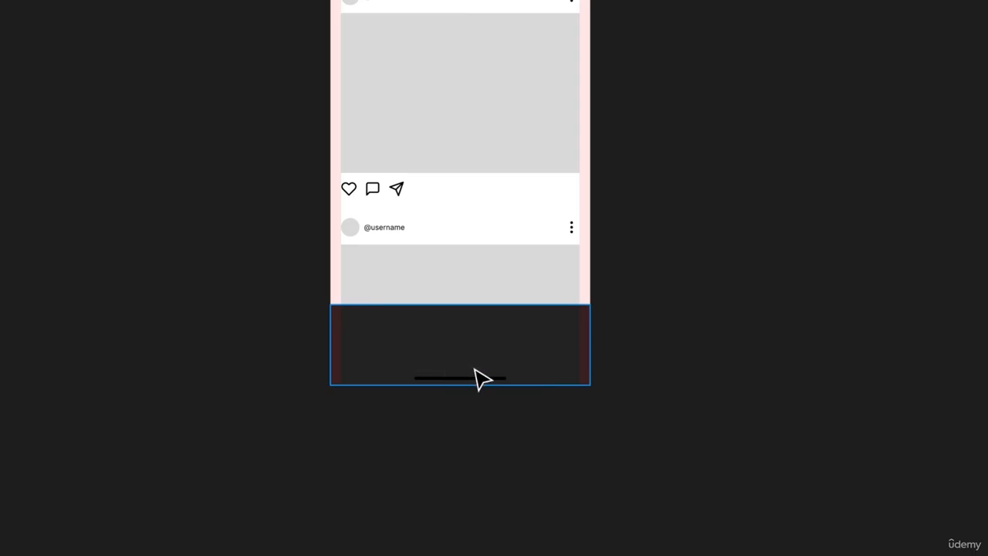
- Switch the Home Indicator on the Home frame's bottom bar to its dark mode variant so it is white
click(477, 378)
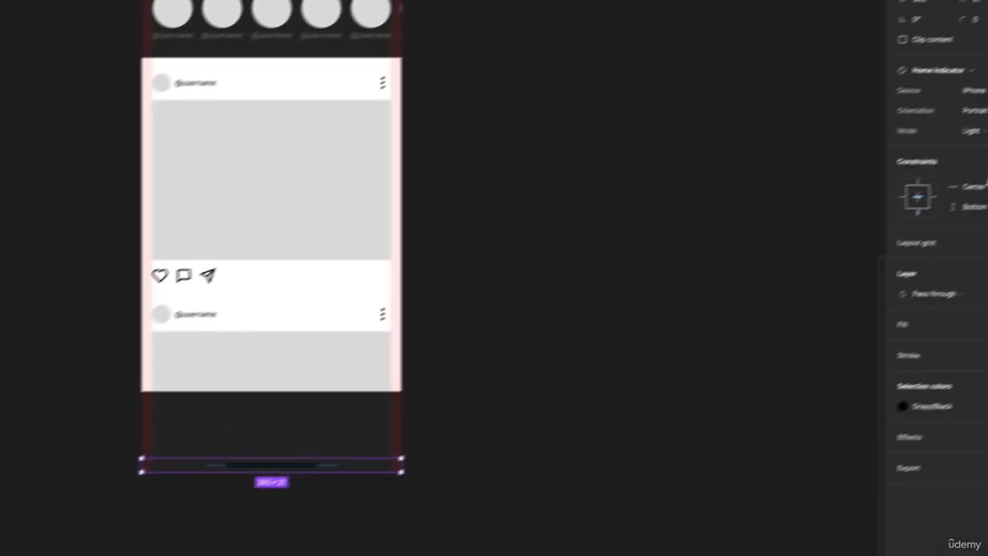
click(943, 157)
click(918, 169)
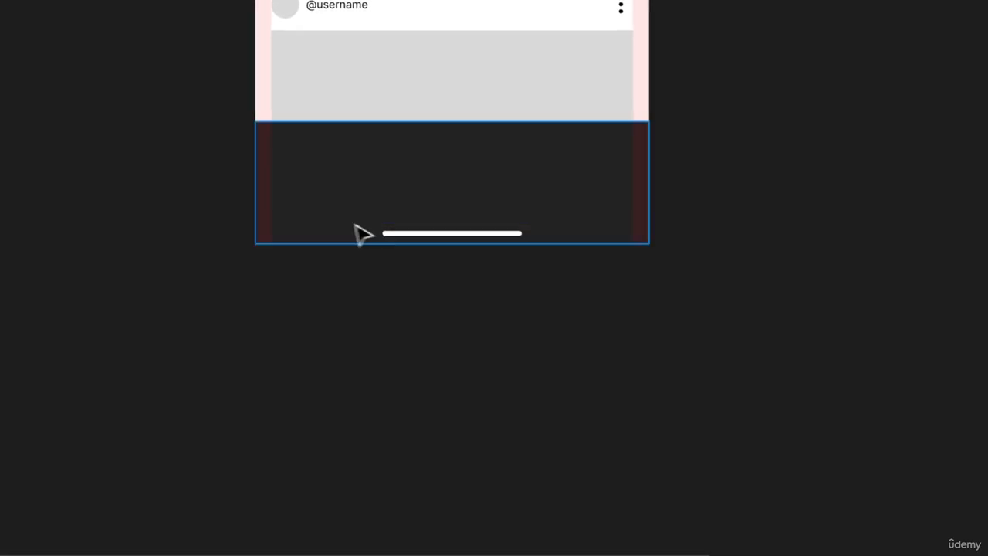
- Find "home" in the Feather Icons plugin and insert the house icon on the canvas below the Home frame
scroll(595, 238, up, 3)
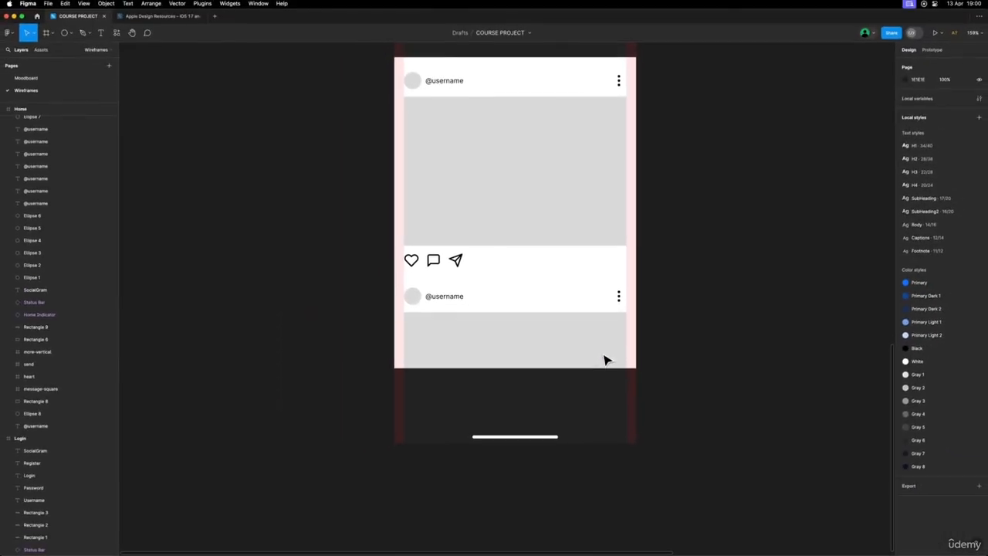
scroll(603, 352, up, 1)
scroll(604, 352, down, 3)
scroll(604, 352, up, 2)
scroll(606, 360, up, 1)
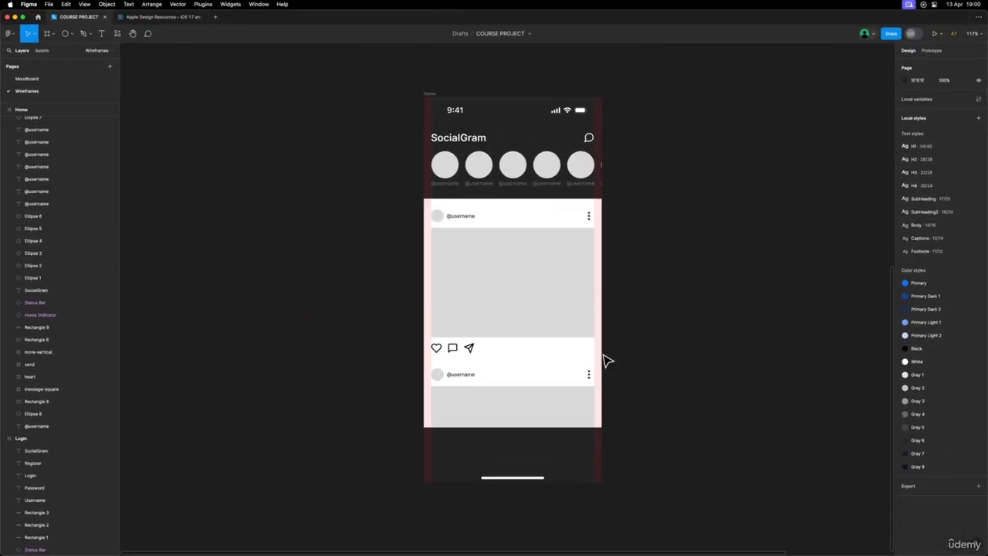
scroll(607, 360, down, 3)
scroll(607, 359, up, 5)
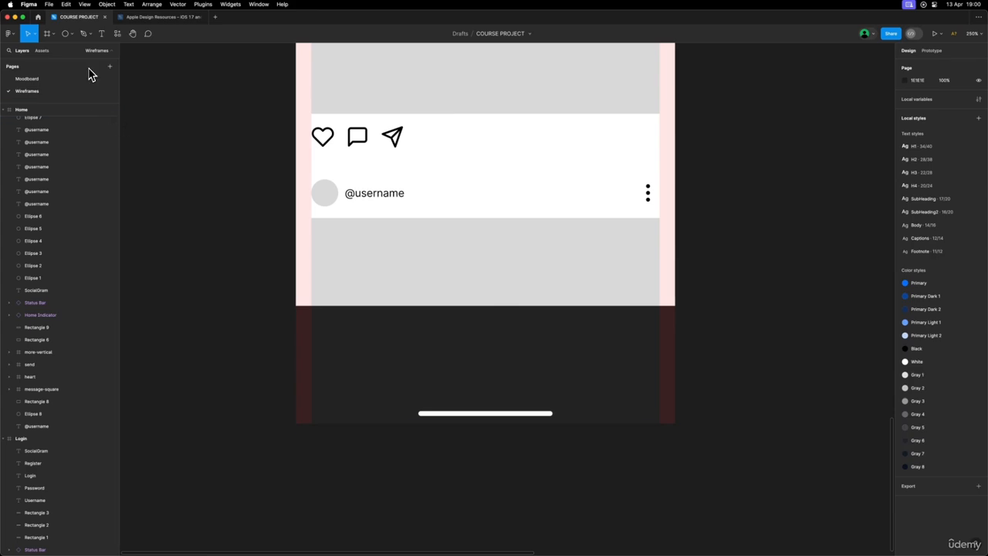
click(117, 33)
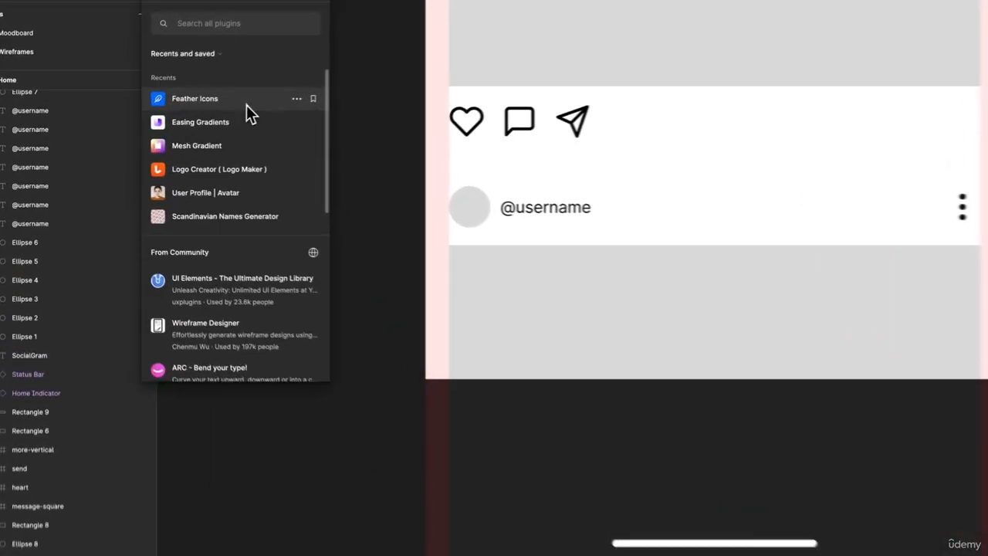
click(158, 122)
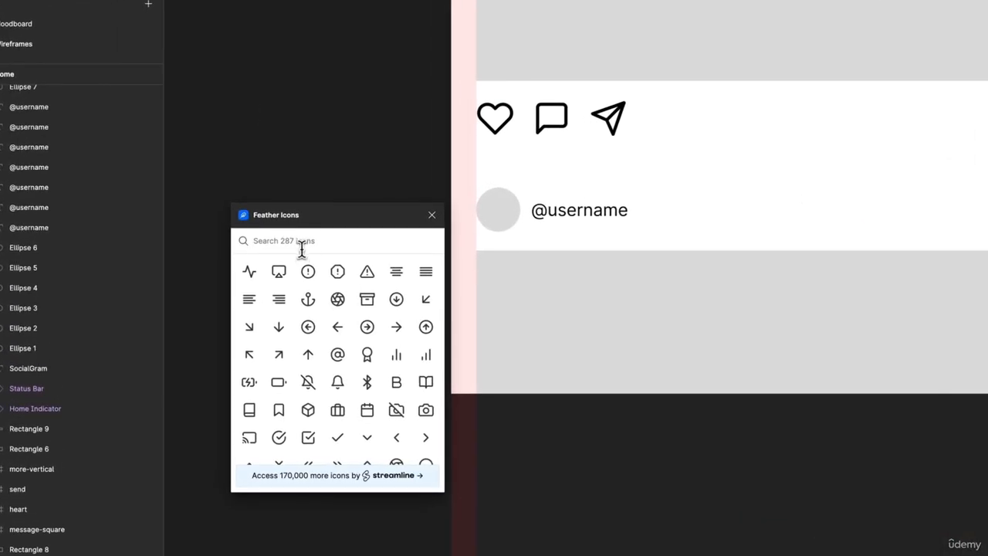
text(home)
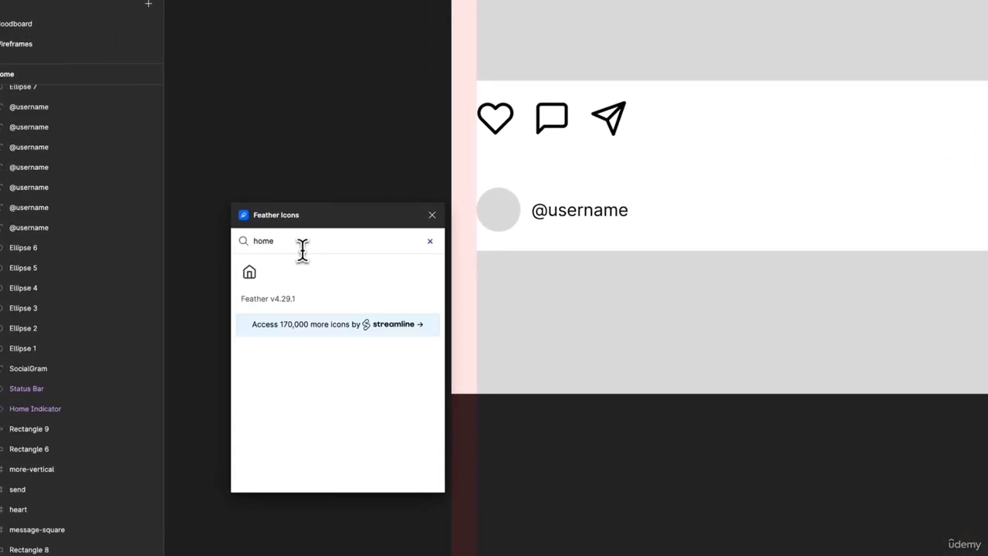
scroll(624, 437, down, 5)
click(249, 273)
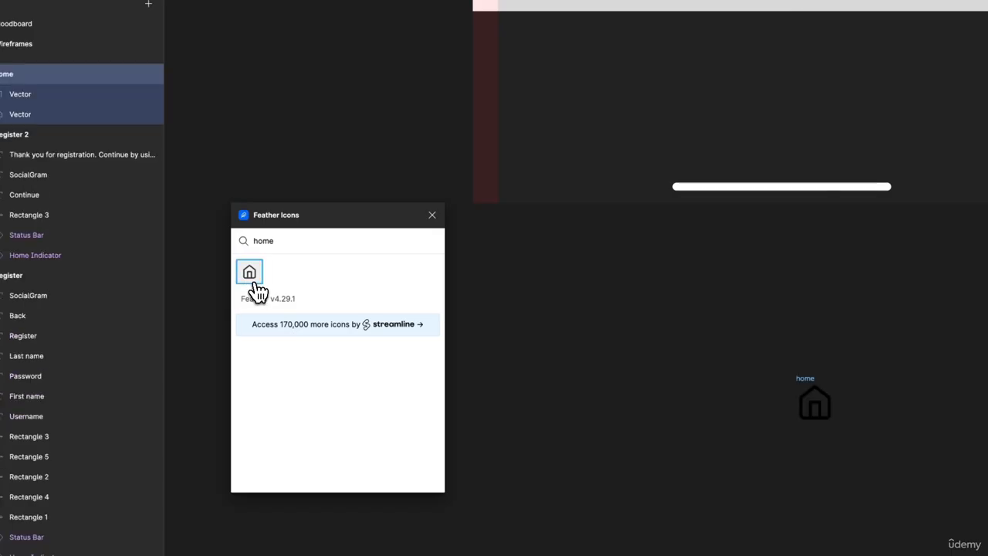
- Insert the search magnifier and the plus-square icons from Feather Icons, placing them beside the home icon
scroll(621, 303, right, 2)
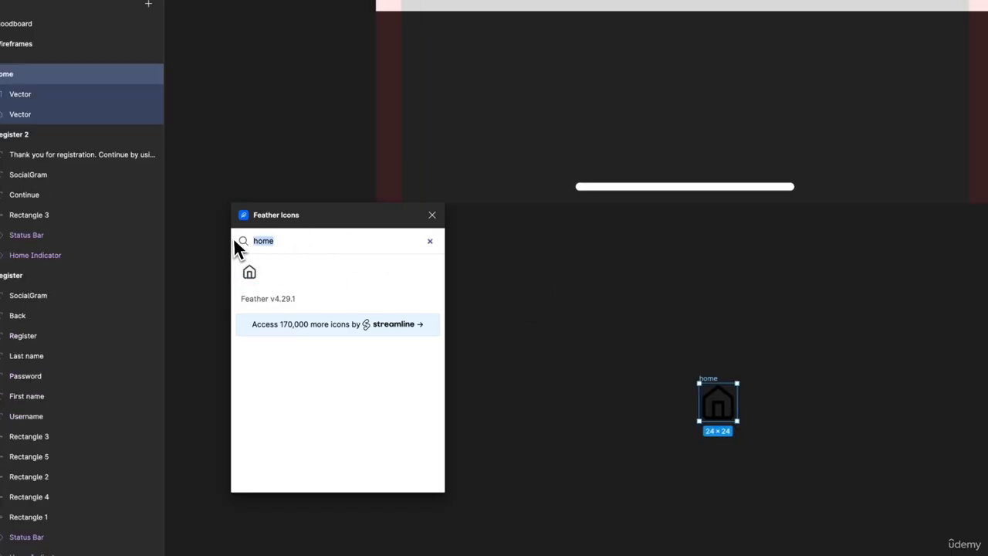
text(sea)
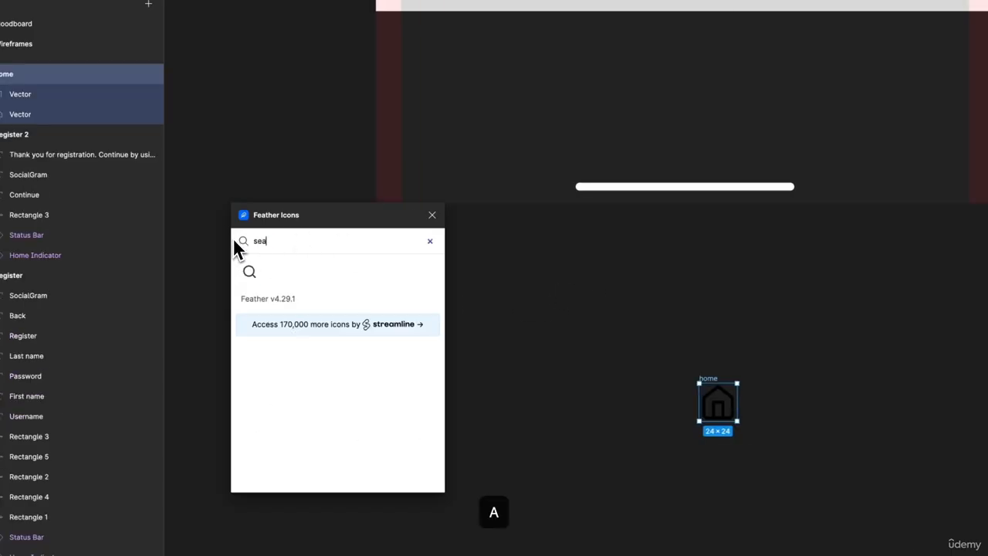
click(249, 271)
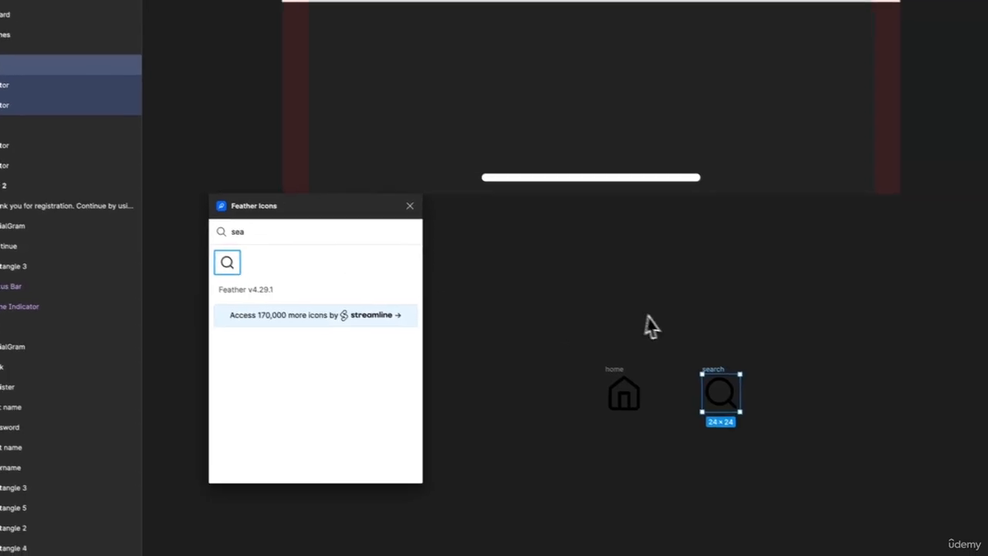
double_click(240, 225)
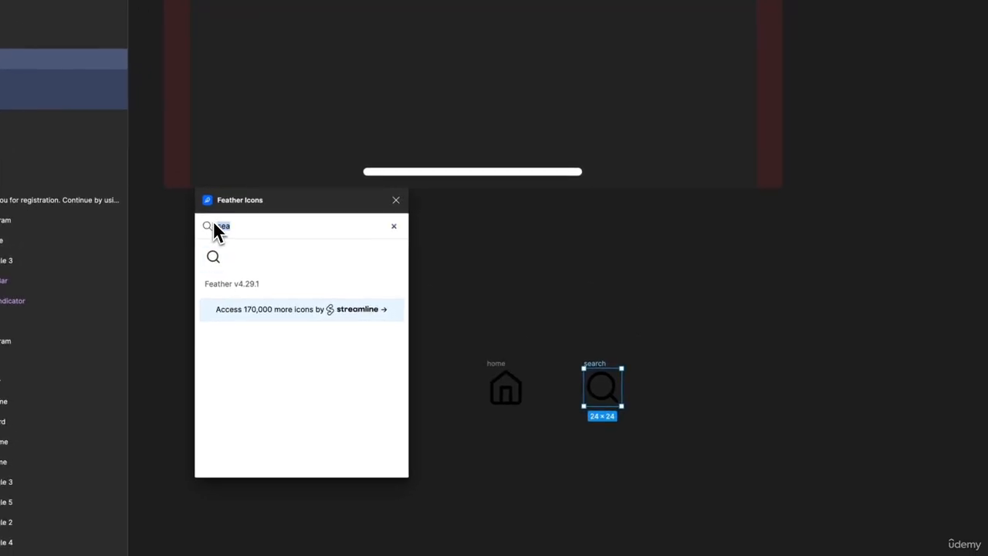
text(plus)
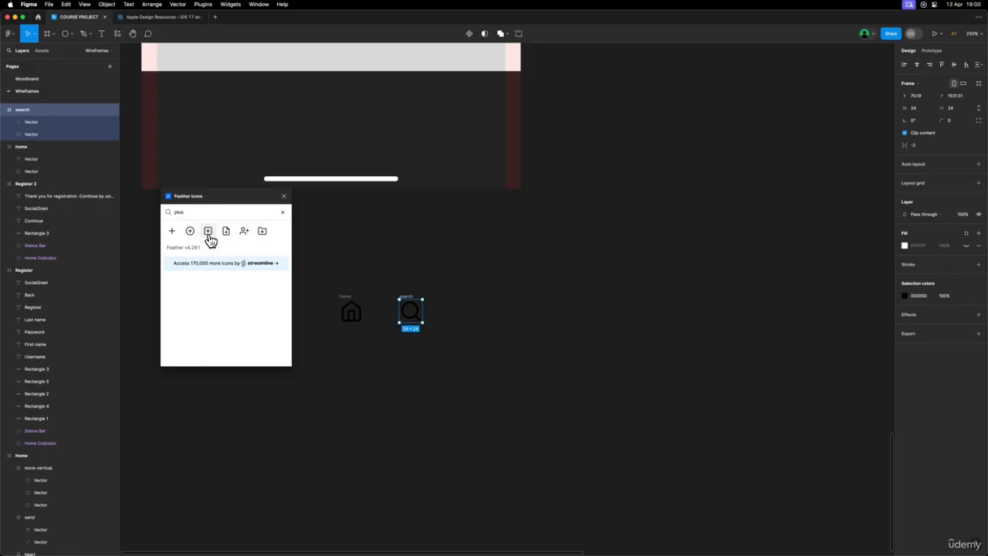
click(208, 232)
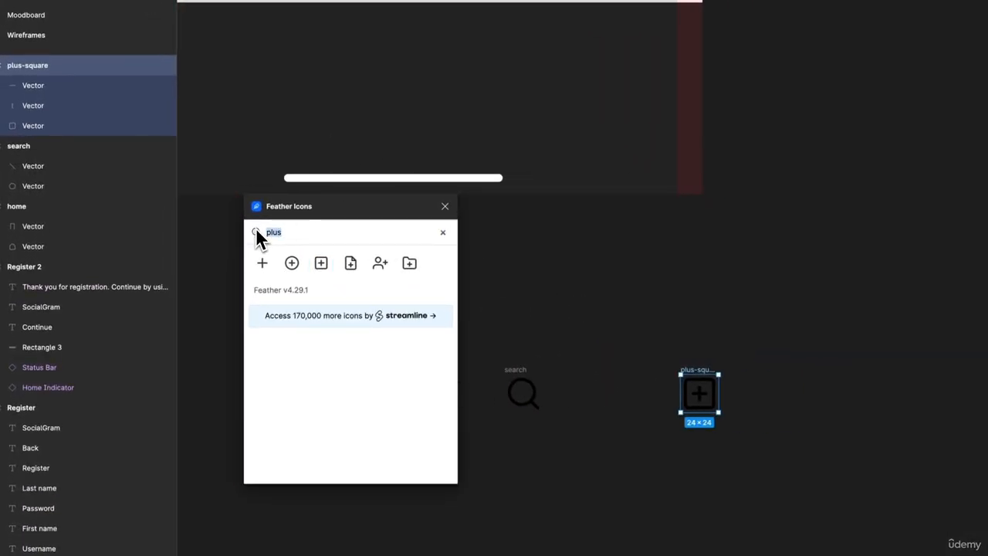
- Look up "noti" in Feather Icons and insert the plain bell icon beside the plus-square icon
text(noti)
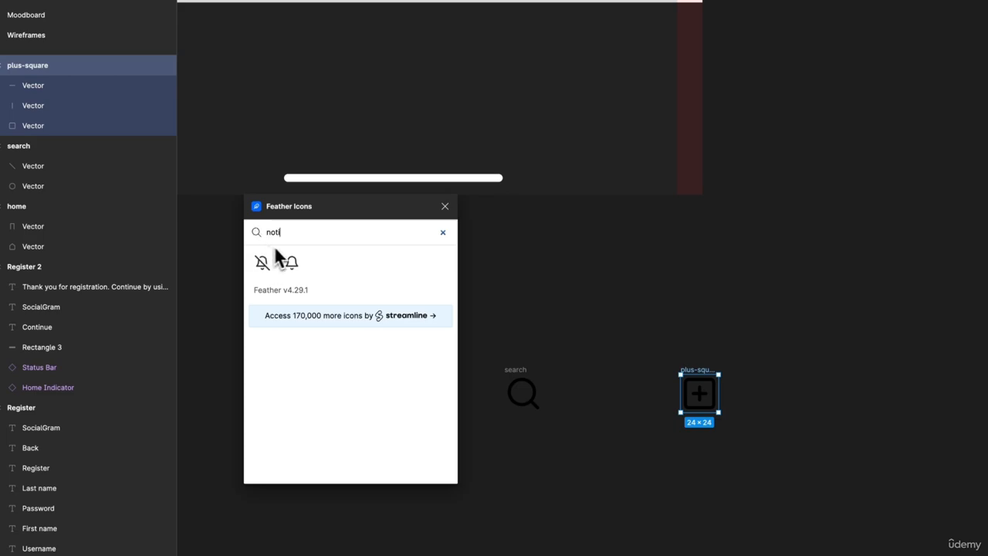
click(292, 262)
scroll(548, 262, right, 3)
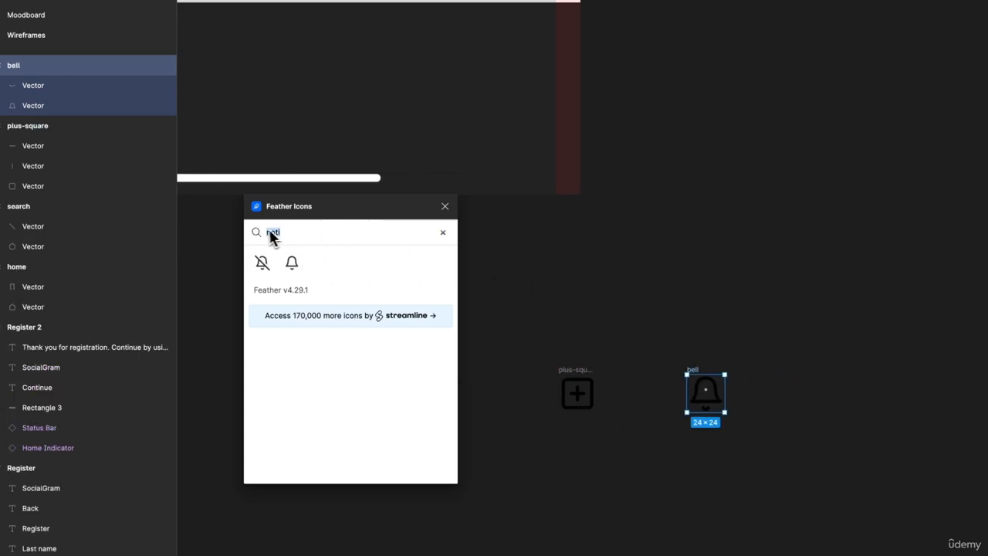
text(profil)
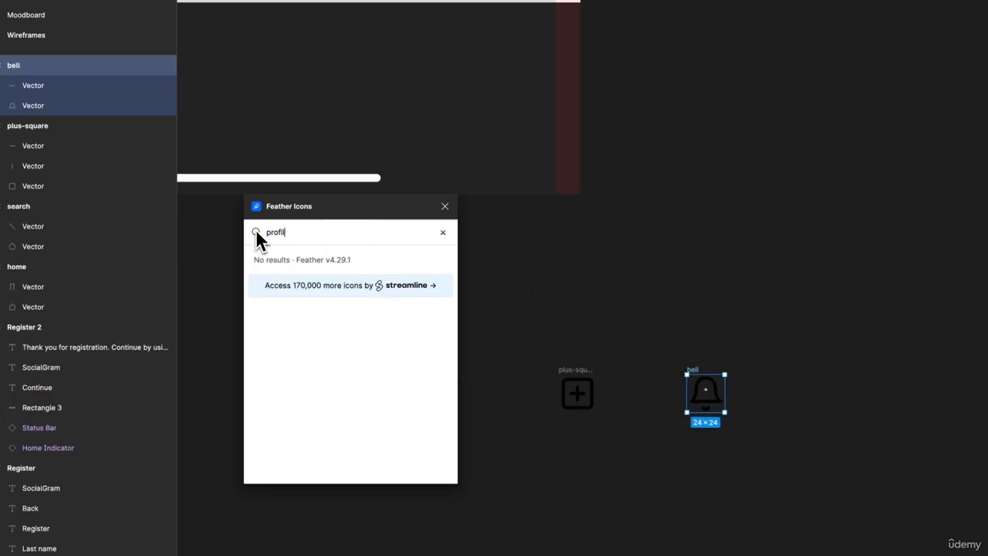
key(BackSpace)
key(BackSpace)
key(BackSpace)
key(BackSpace)
key(BackSpace)
key(BackSpace)
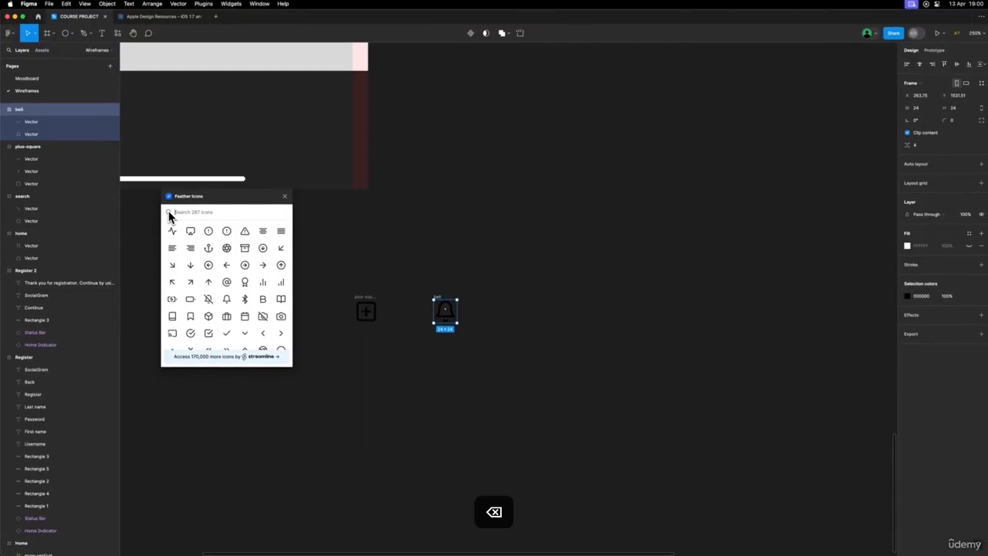
- Look up "user" in Feather Icons and insert the single-person icon beside the bell
text(user)
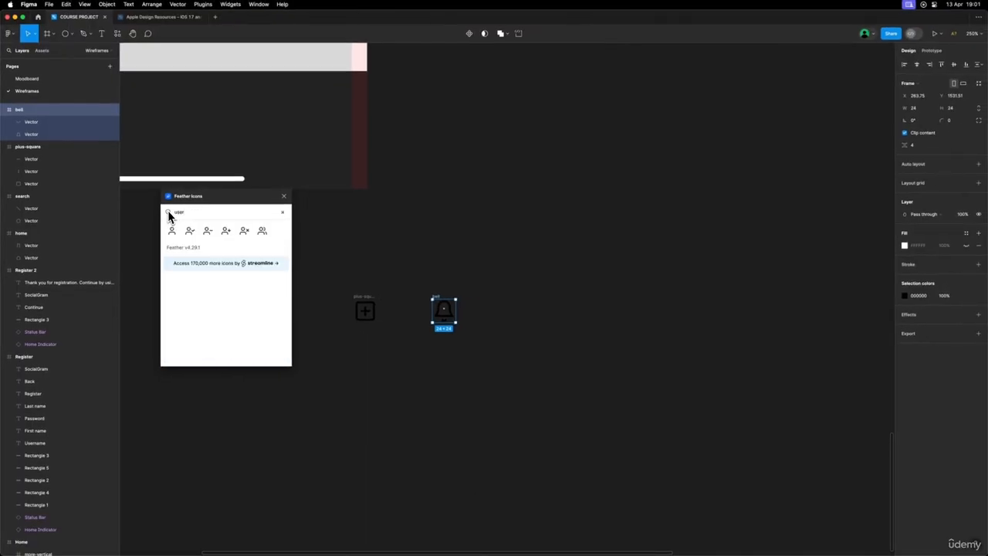
click(171, 230)
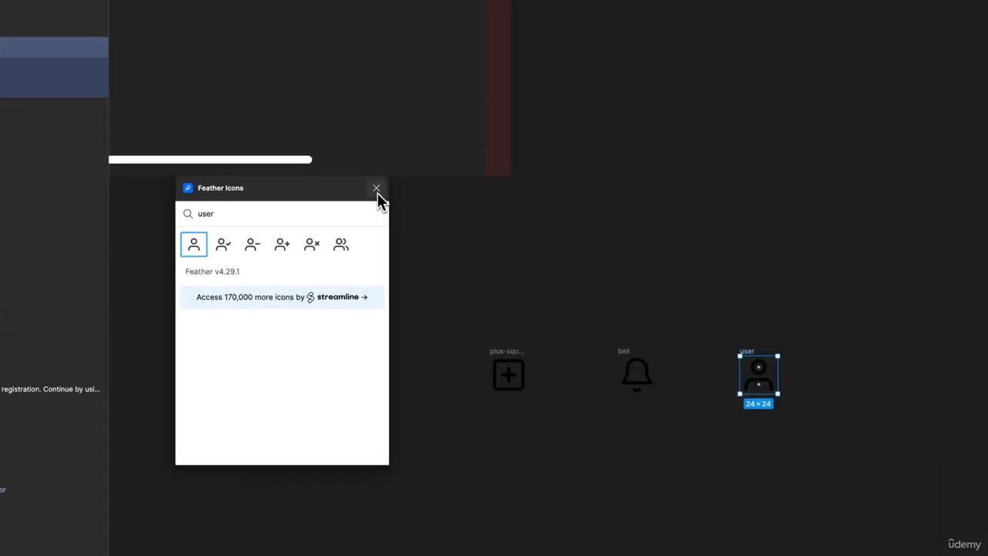
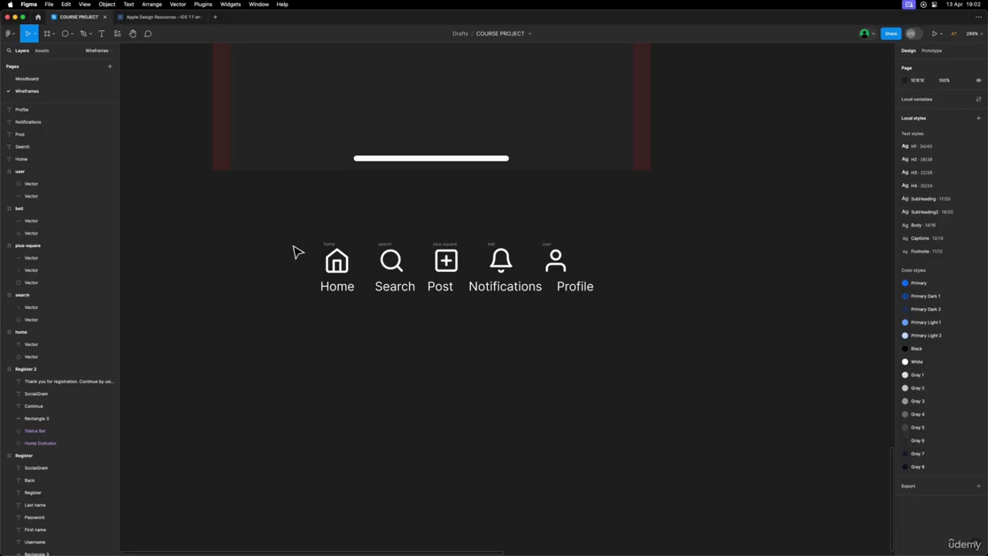
- Combine the home icon and its Home label into one auto layout frame and collapse the nested home layer
drag(299, 225, 356, 335)
right_click(340, 270)
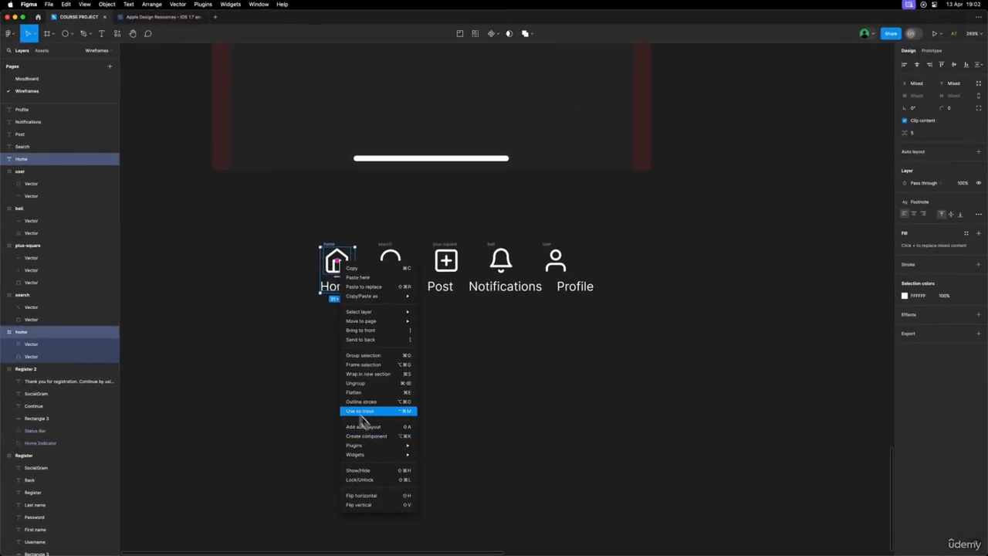
click(364, 427)
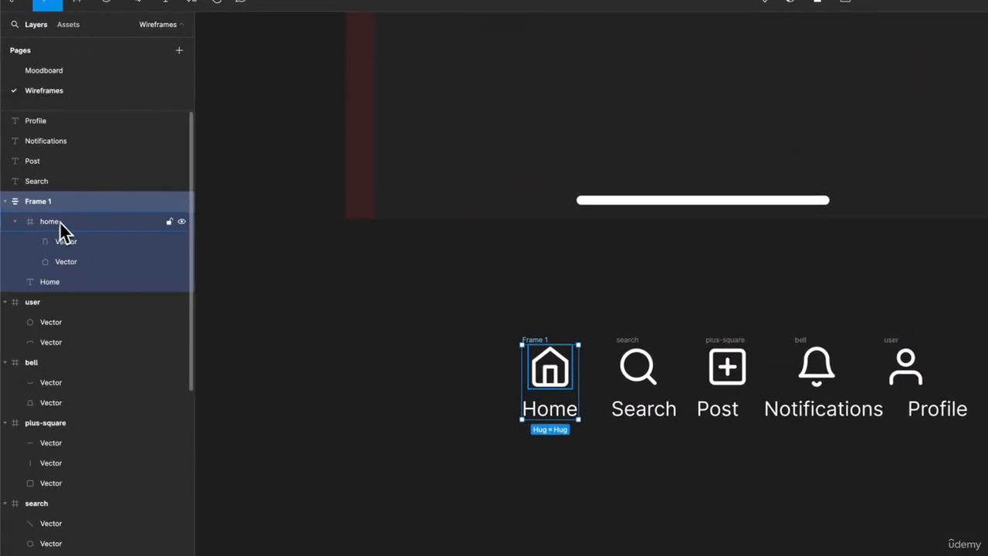
click(19, 222)
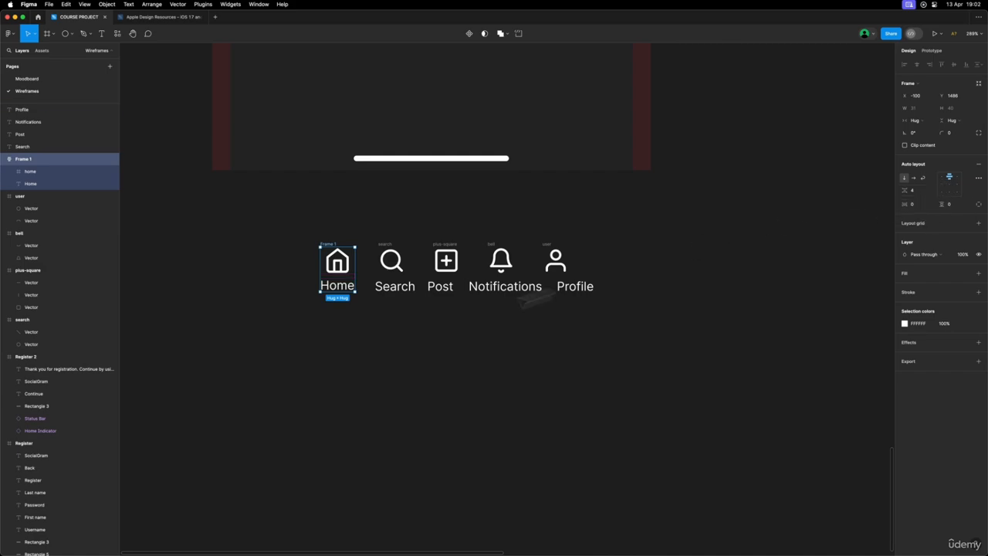
- Wrap the search icon with its Search label, and the plus-square icon with its Post label, in separate auto layout frames
drag(382, 322, 391, 227)
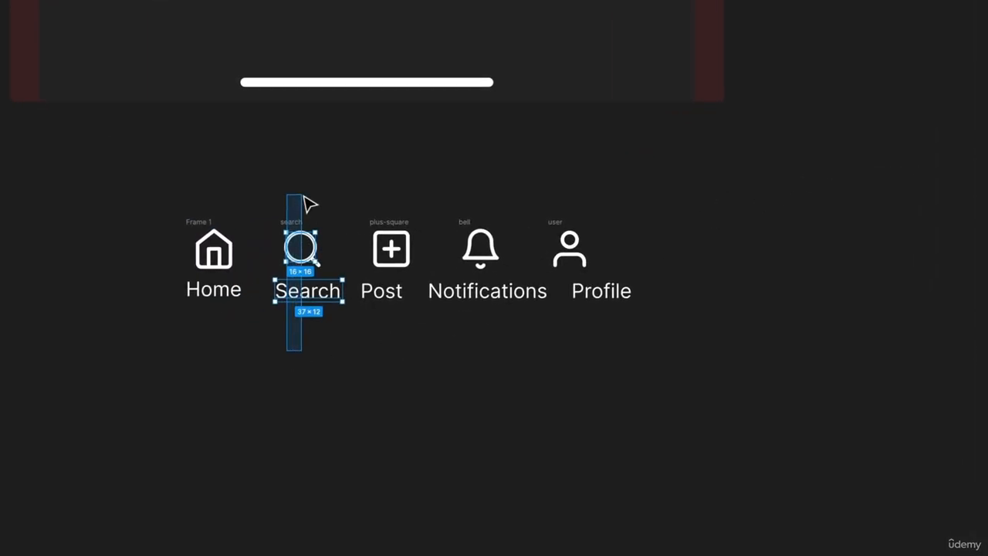
drag(304, 198, 284, 196)
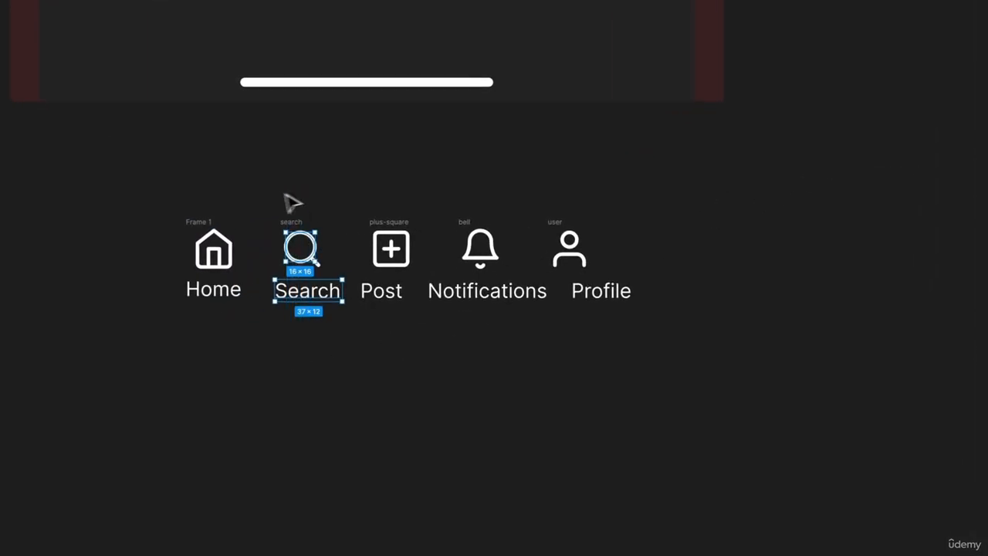
drag(282, 244, 348, 371)
key(shift+a)
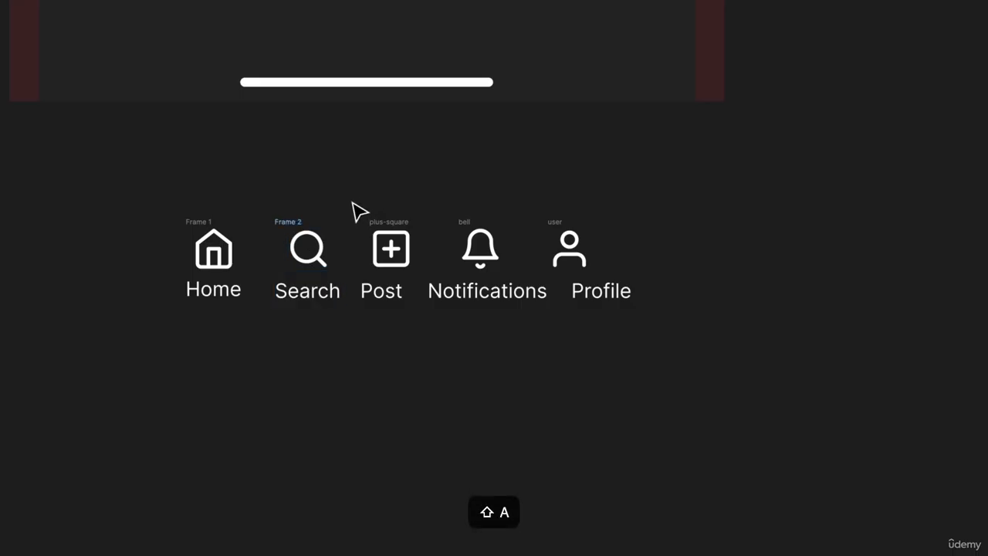
drag(388, 275, 424, 335)
key(shift+a)
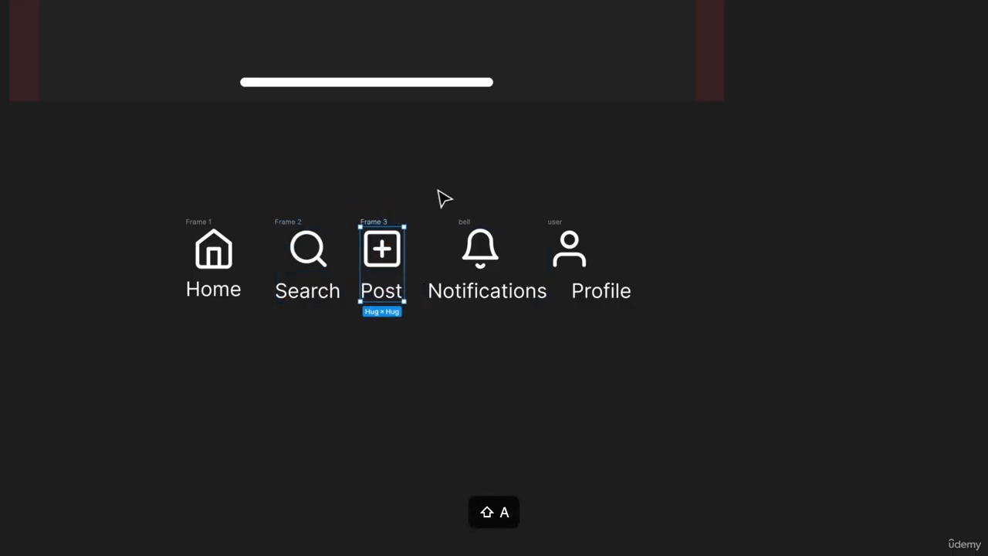
- Wrap the bell icon with its Notifications label, and the user icon with its Profile label, in separate auto layout frames
drag(437, 189, 520, 339)
key(shift+a)
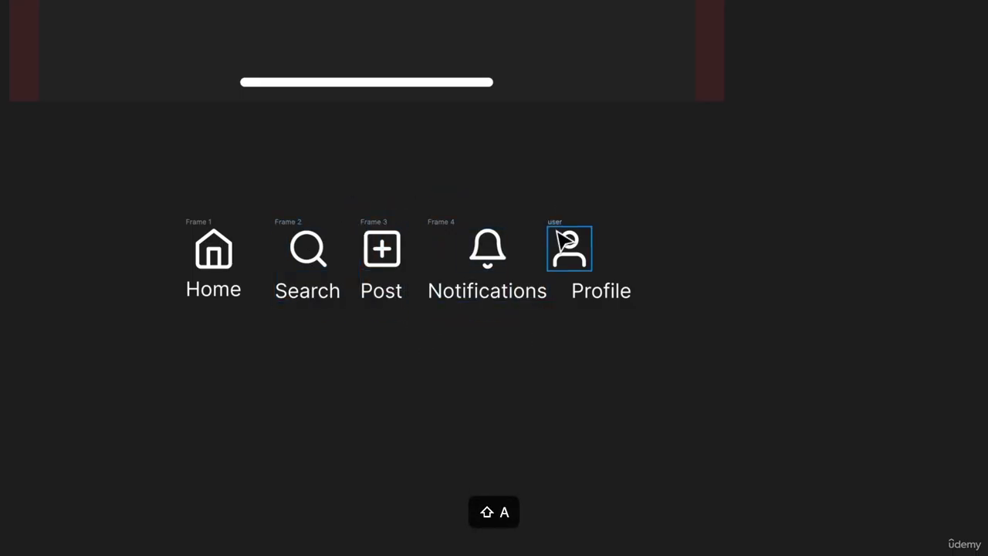
drag(557, 232, 747, 383)
key(shift+a)
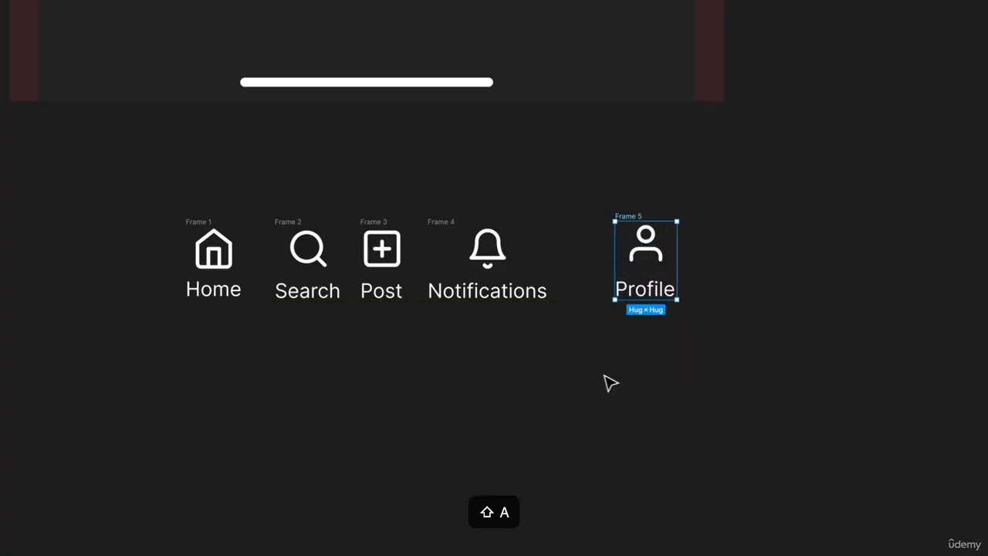
- Set the auto layout spacing between icon and label to 4 in all five navigation item frames
drag(697, 328, 154, 166)
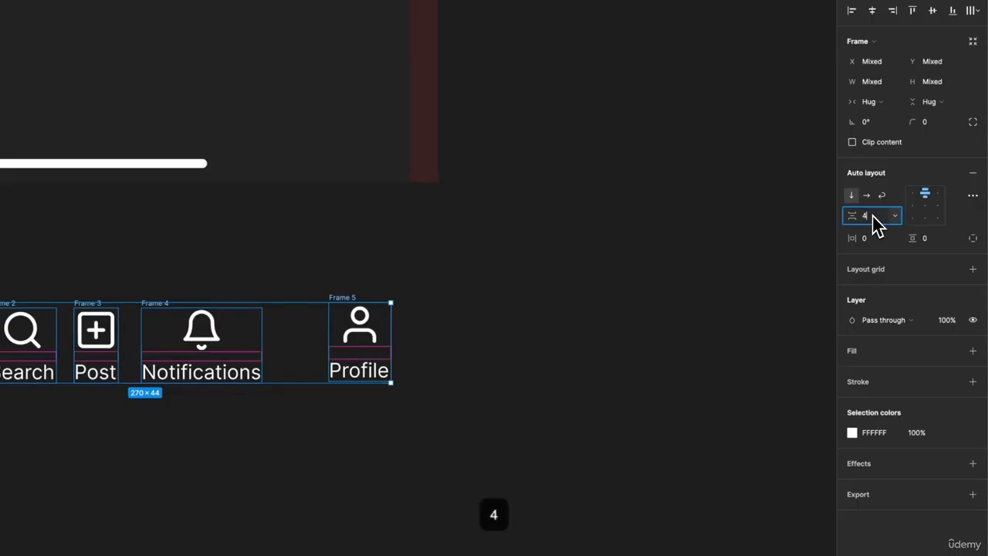
key(Return)
click(317, 459)
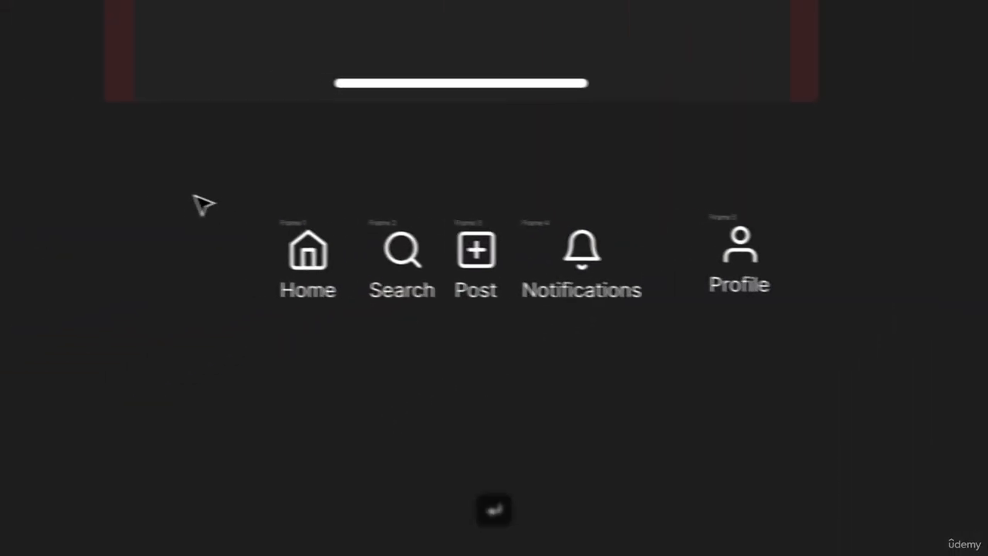
drag(253, 193, 987, 448)
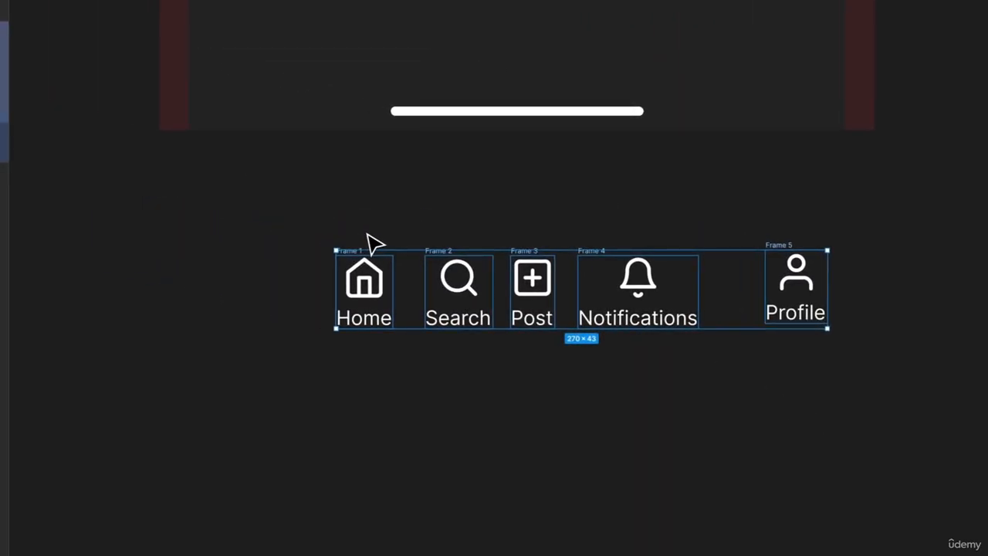
click(216, 222)
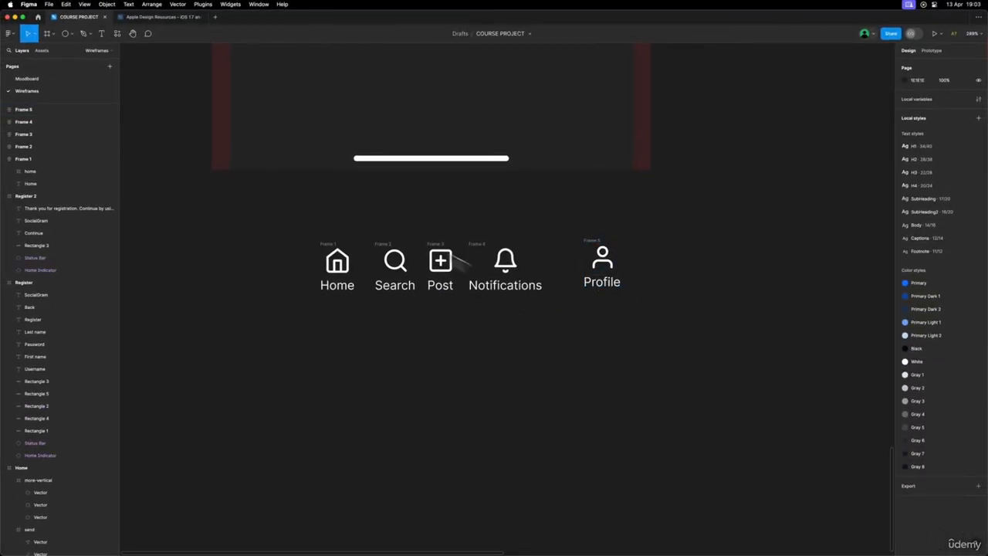
drag(269, 236, 345, 330)
click(345, 332)
drag(356, 178, 461, 371)
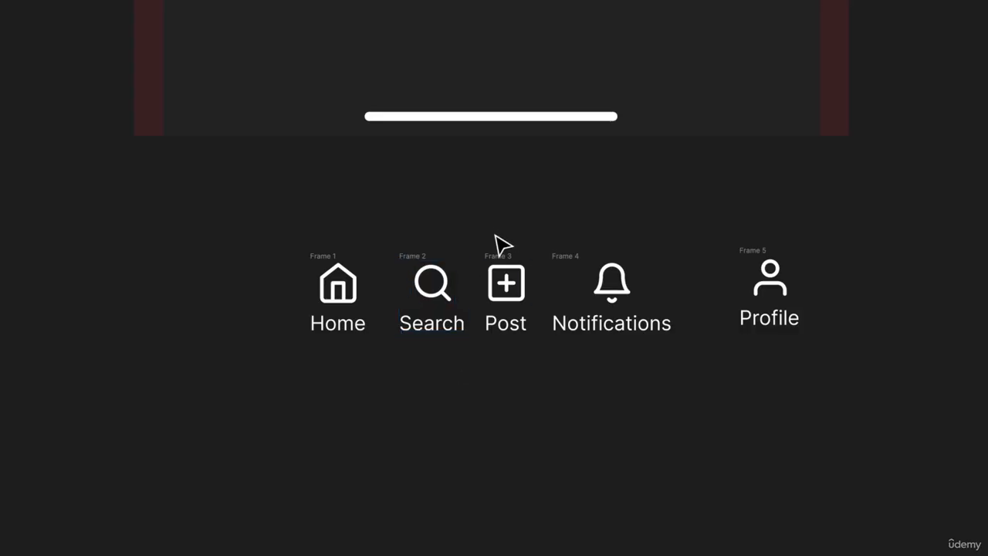
- Combine all five navigation item frames into one horizontal auto layout frame with centred alignment
drag(242, 190, 849, 394)
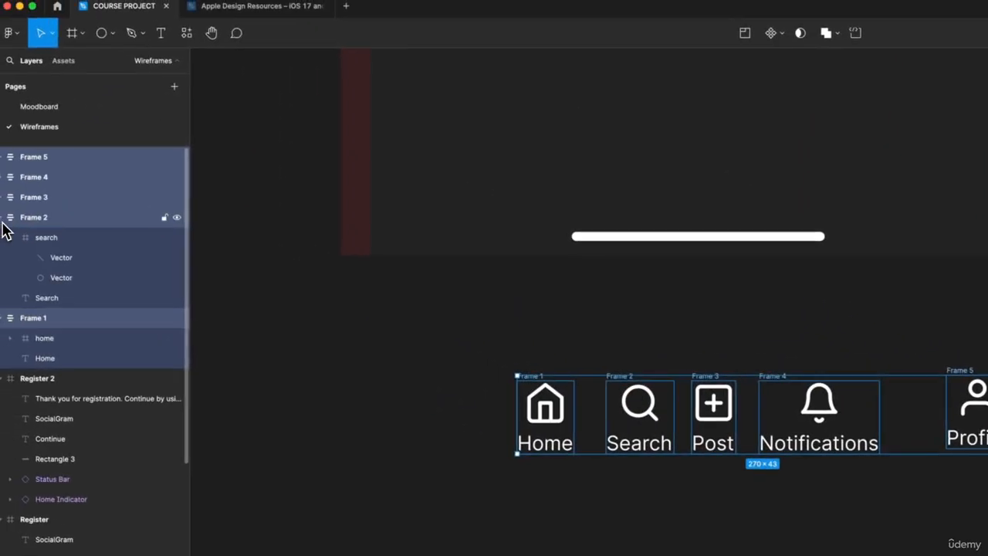
click(5, 219)
click(5, 239)
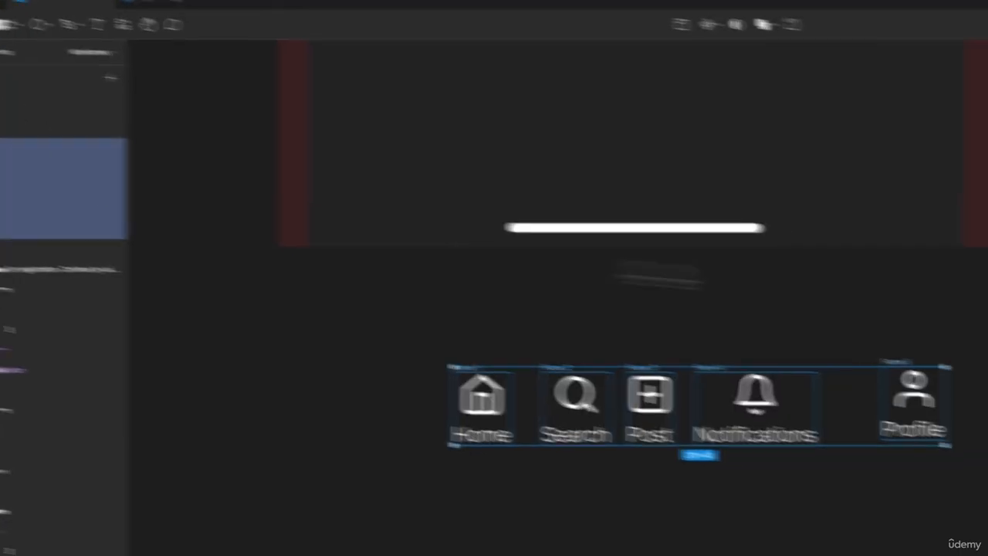
key(shift+a)
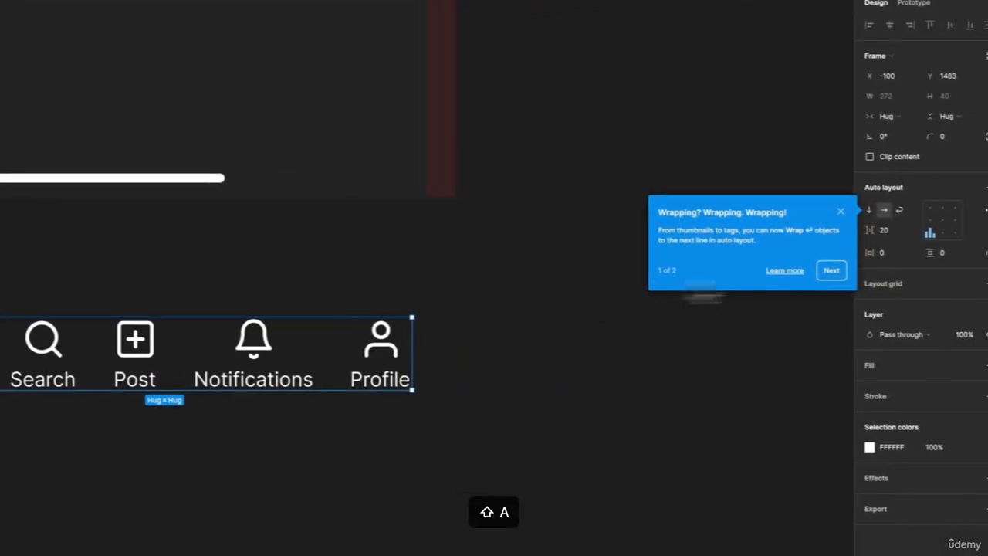
click(824, 213)
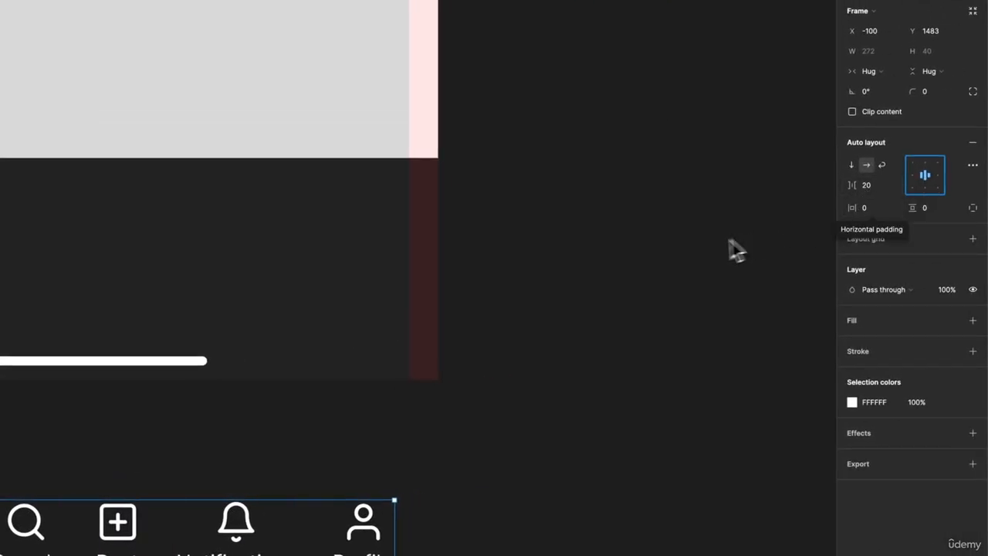
- Place the navigation frame in the dark bar above the home indicator and stretch it between the side margins to 361 wide
scroll(733, 243, up, 2)
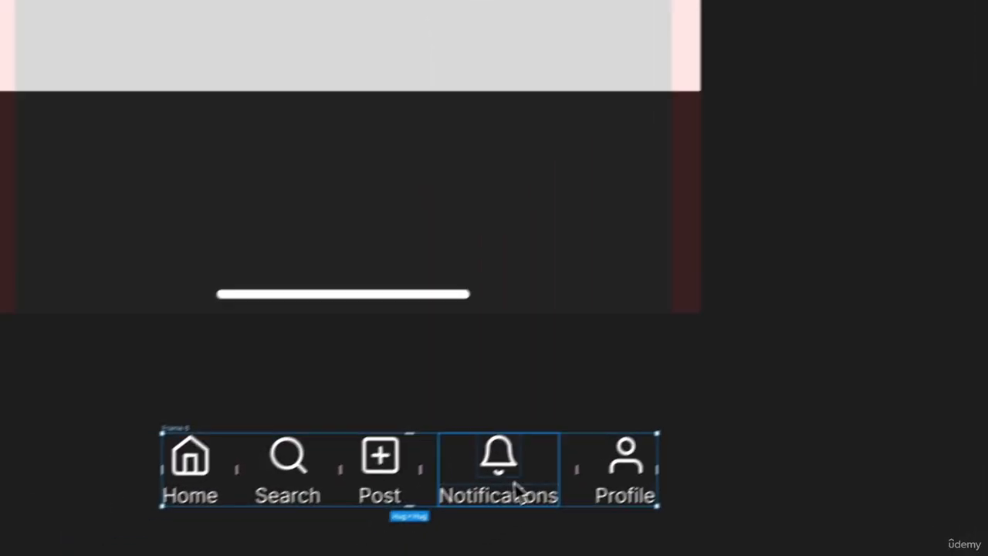
drag(517, 492, 490, 188)
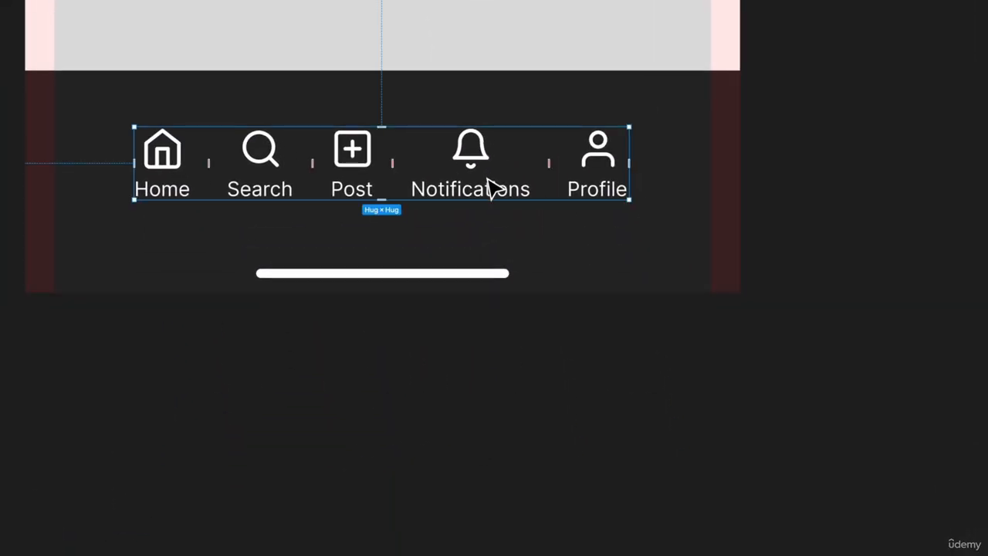
drag(629, 137, 711, 138)
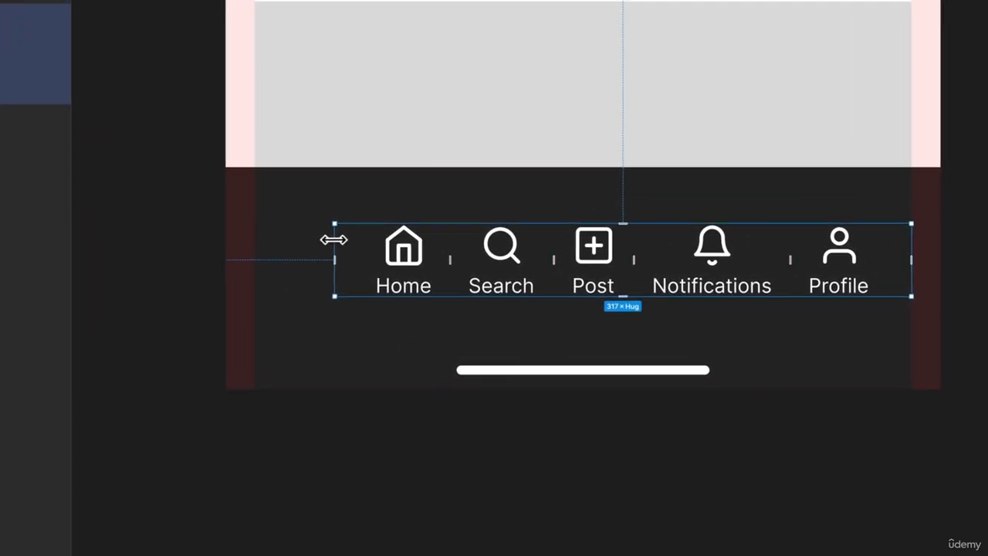
drag(334, 240, 255, 236)
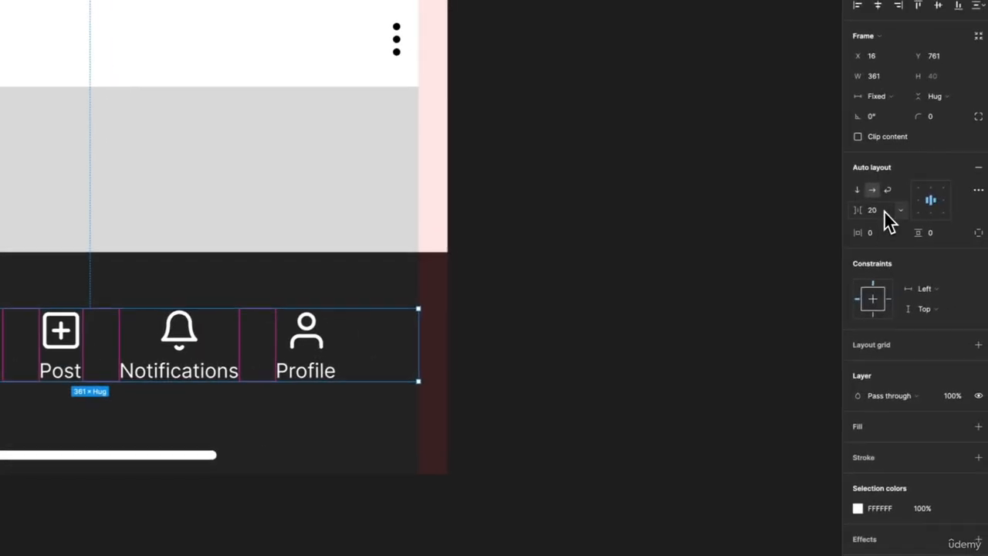
- Set the navigation frame's horizontal item spacing to Auto so the five items spread across its width
click(891, 214)
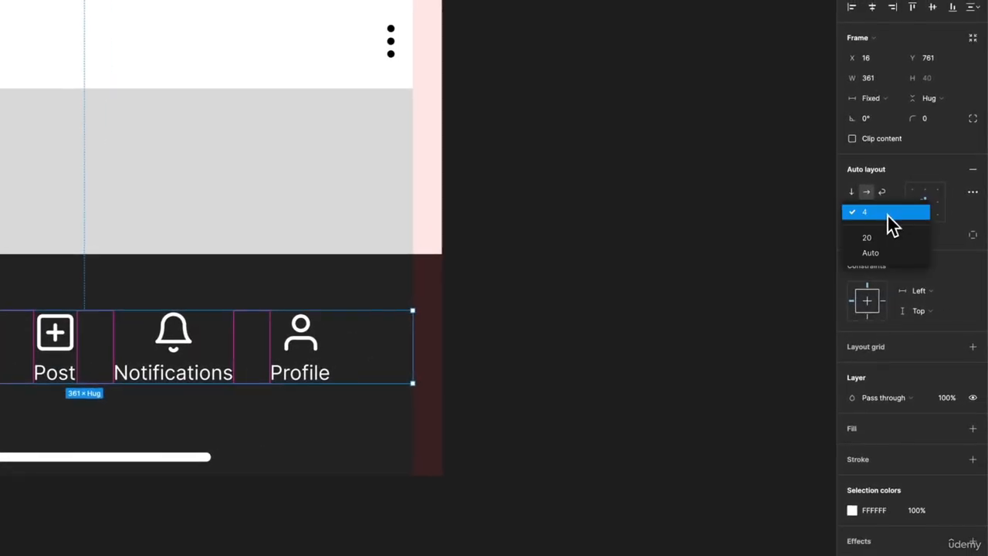
click(872, 254)
scroll(668, 312, up, 3)
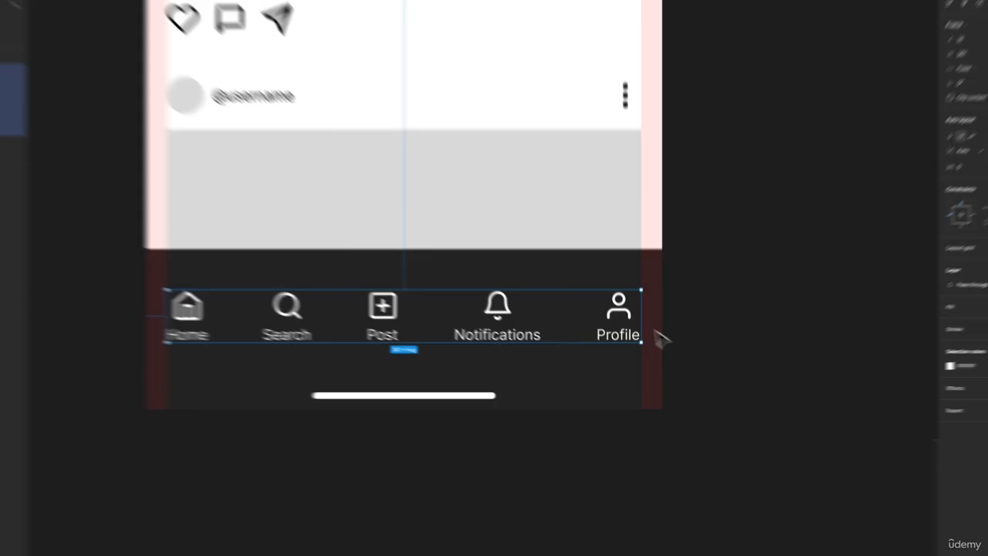
click(719, 362)
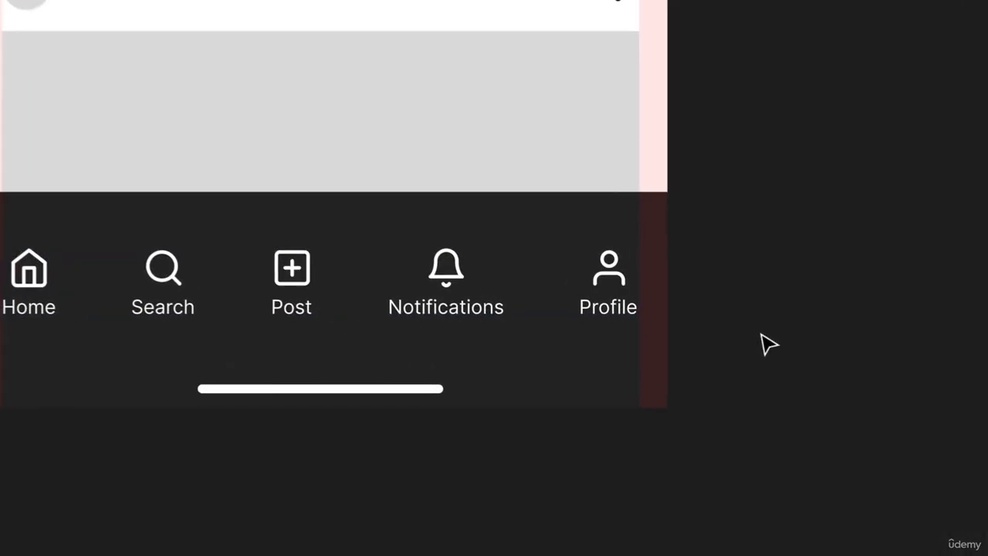
- Ungroup the navigation auto layout frame into its five item frames and shift the Post item to the screen's centre
scroll(719, 363, up, 1)
scroll(719, 363, left, 2)
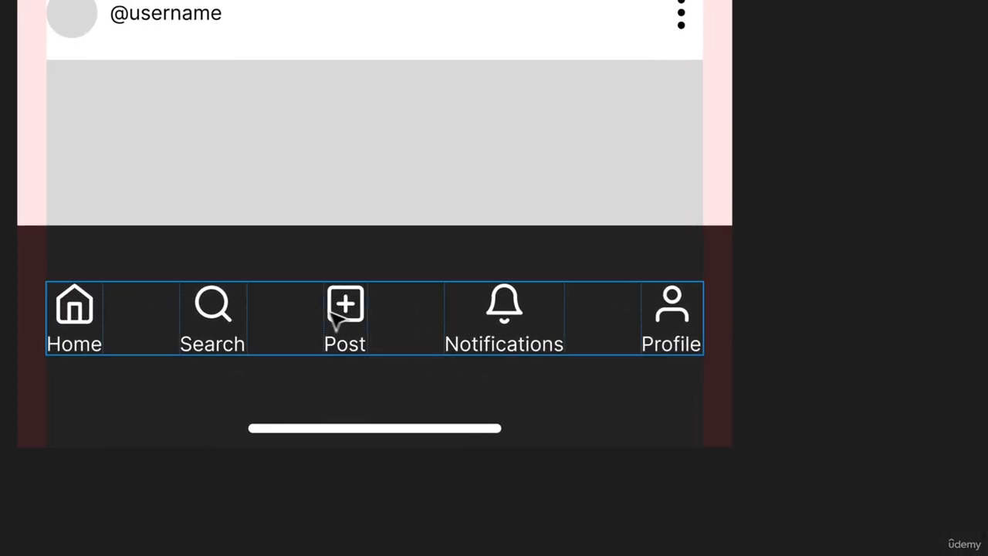
click(342, 322)
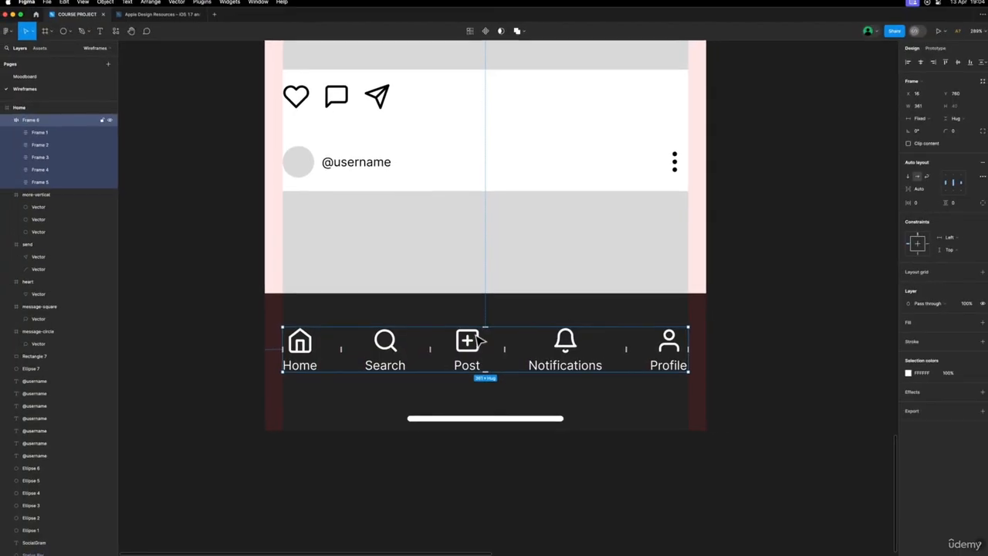
scroll(504, 462, down, 1)
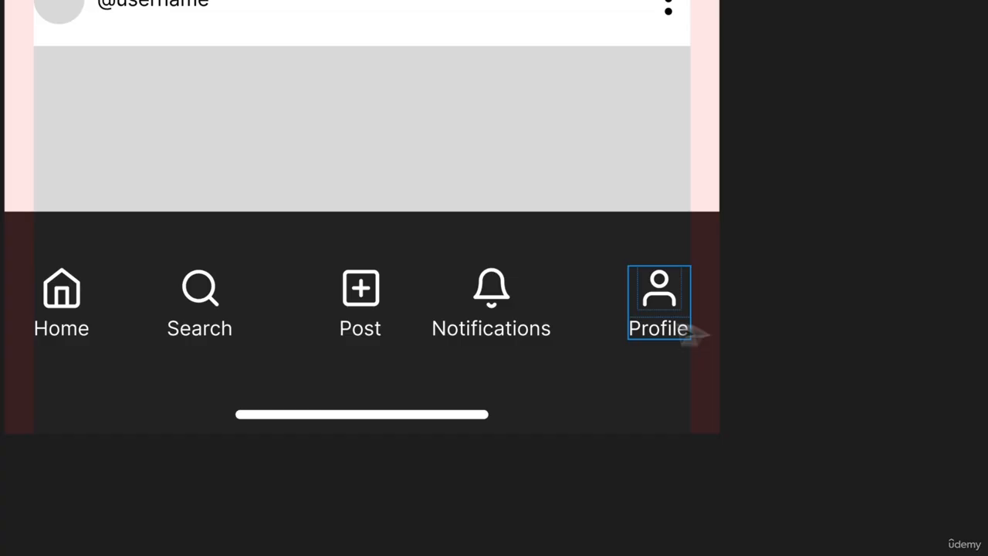
- Set the width of the Home, Search, Post, Notifications and Profile item frames to 60
click(86, 309)
shift+click(200, 310)
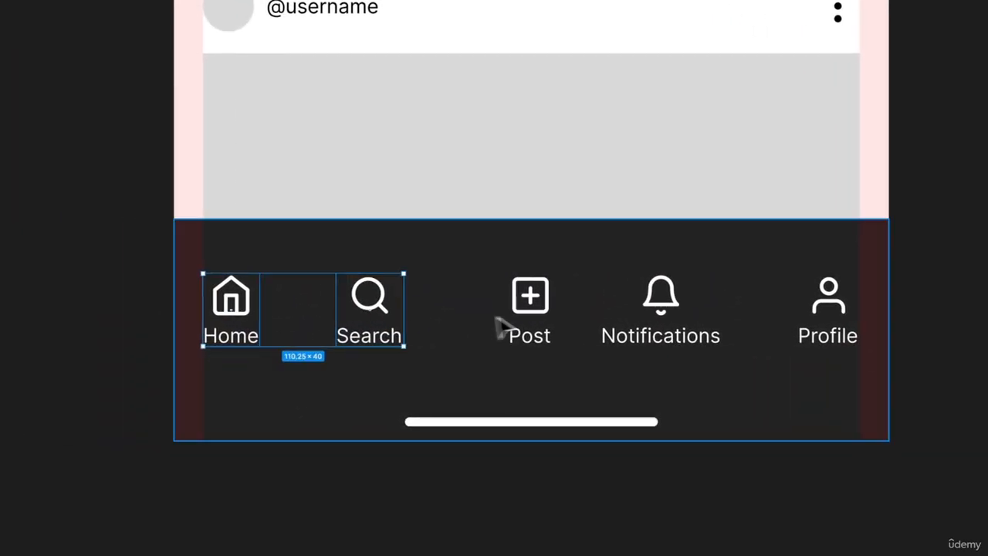
shift+click(540, 324)
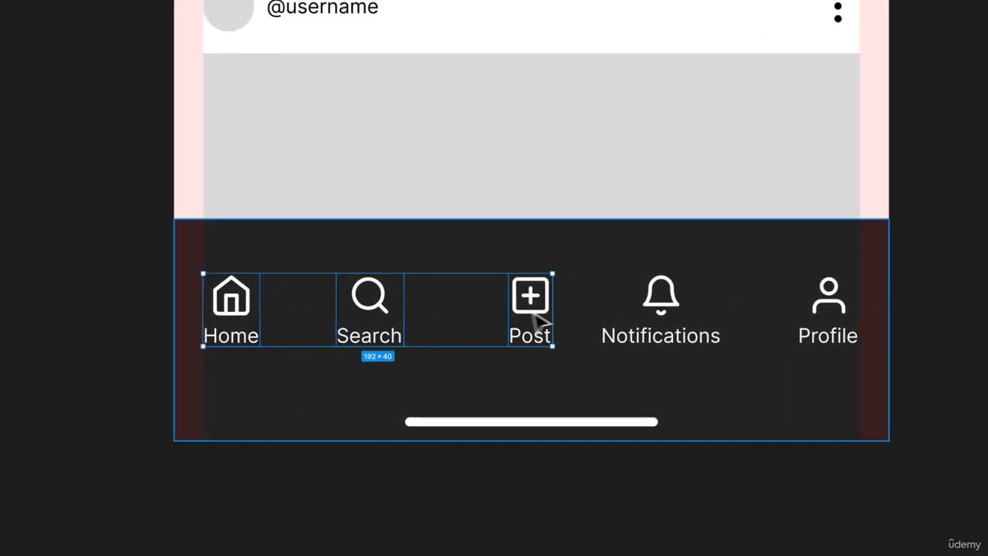
shift+click(688, 331)
shift+click(828, 309)
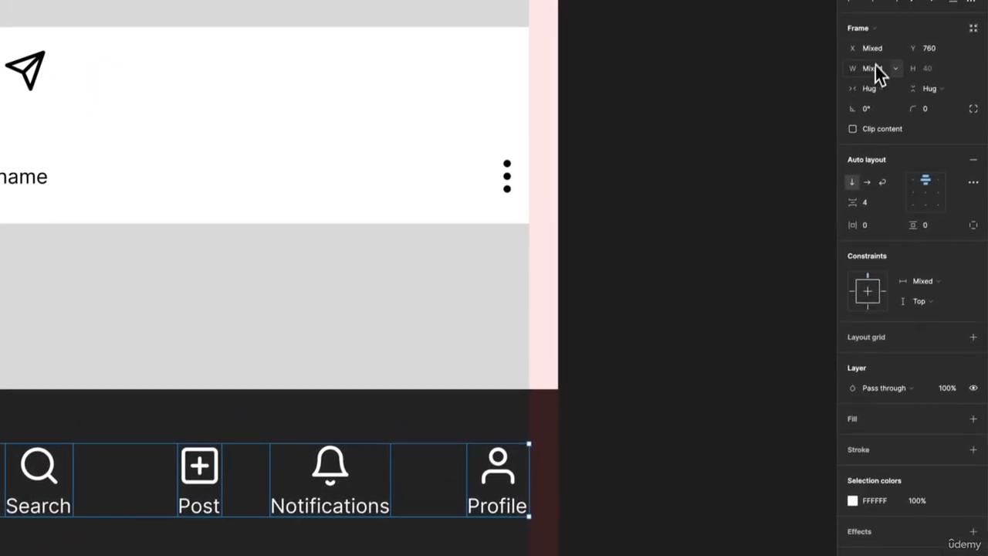
click(870, 39)
text(60)
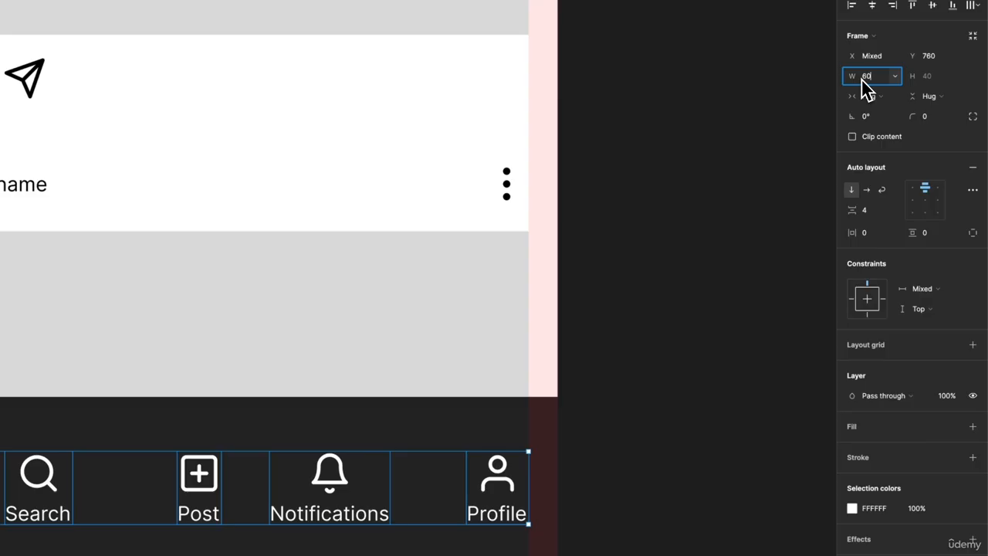
key(Return)
click(655, 500)
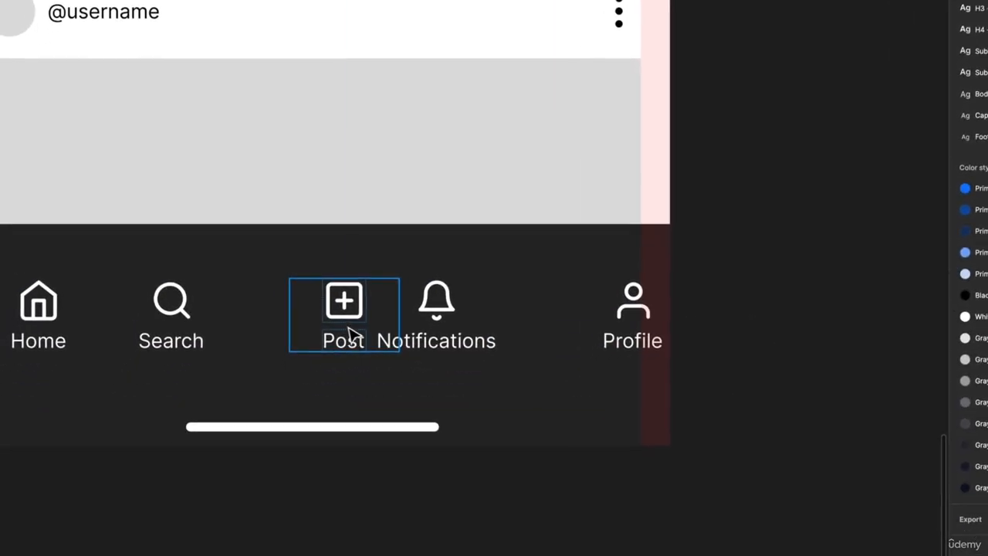
- Move the Post item back towards the centre of the bar and the Notifications item further away from it
drag(342, 340, 318, 340)
drag(440, 335, 498, 327)
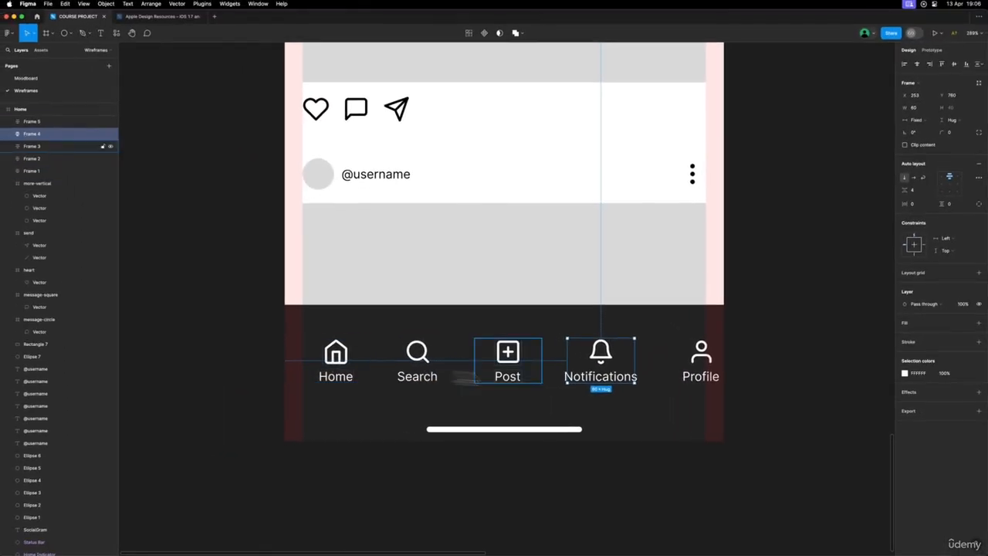
- Widen all five navigation item frames to 68 to fit the Notifications label
scroll(606, 391, up, 5)
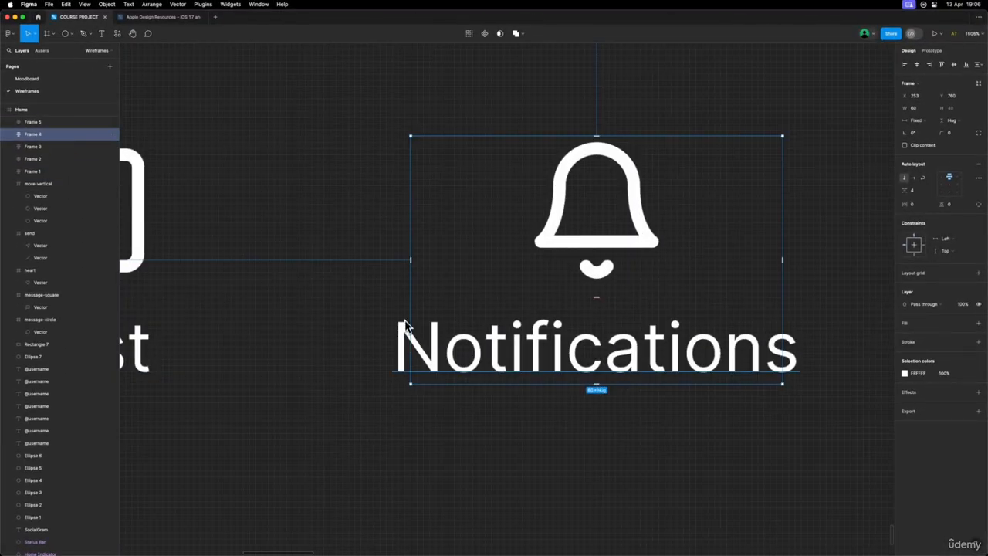
scroll(399, 366, down, 8)
scroll(433, 308, up, 3)
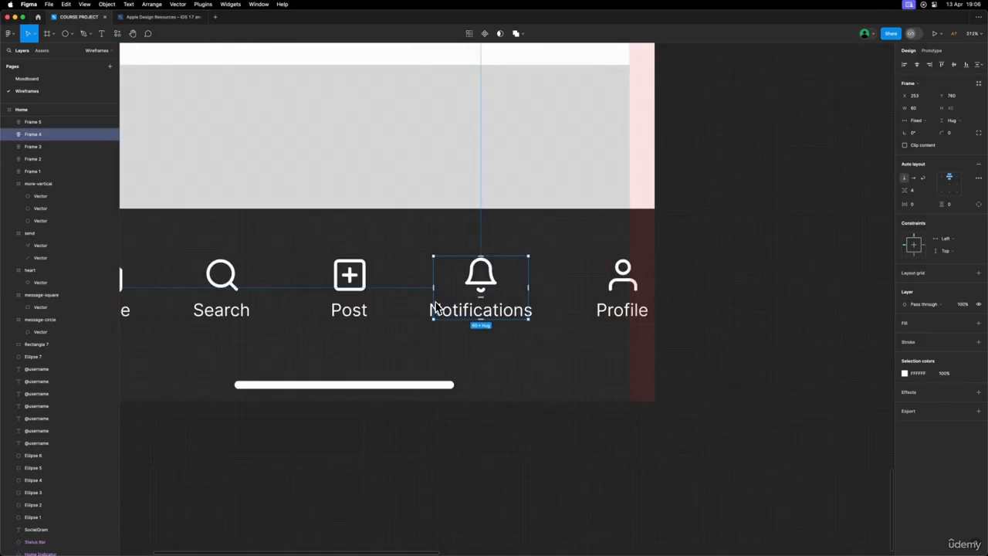
scroll(437, 309, down, 3)
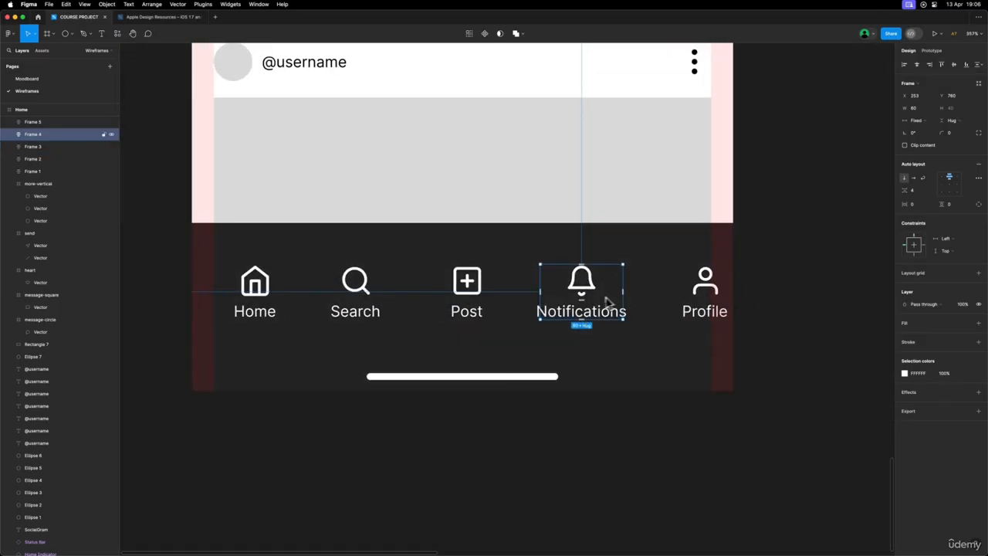
shift+click(695, 303)
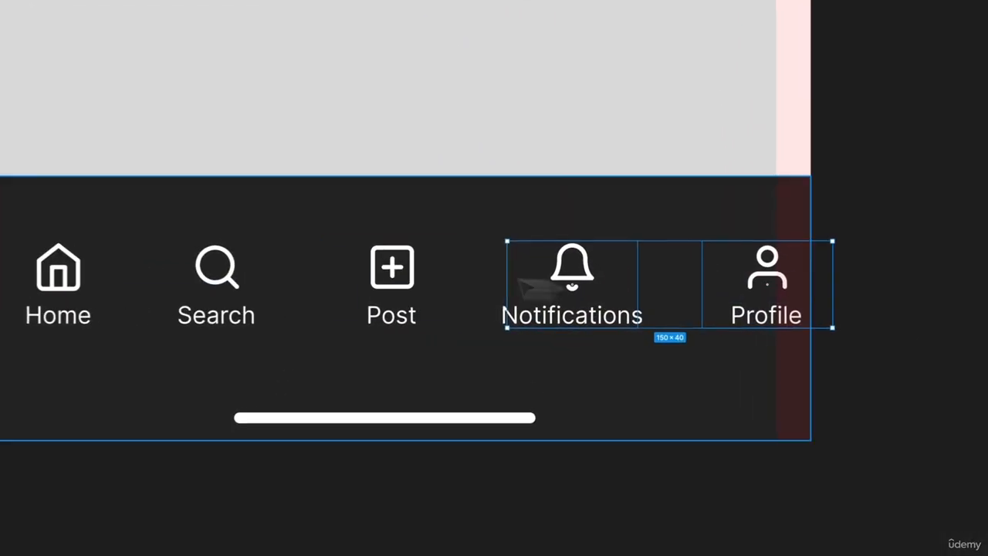
shift+click(471, 294)
shift+click(363, 294)
shift+click(233, 295)
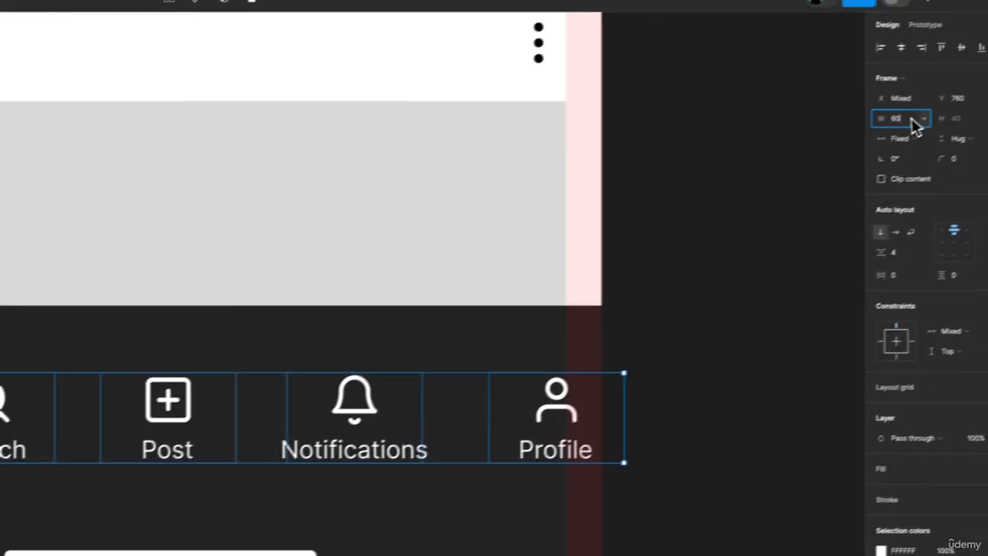
click(873, 128)
text(6)
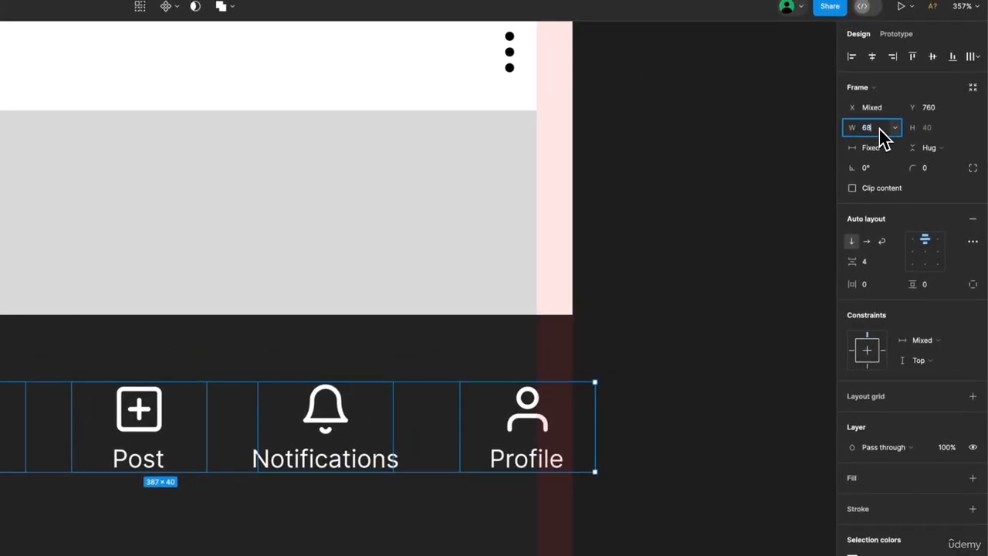
key(Return)
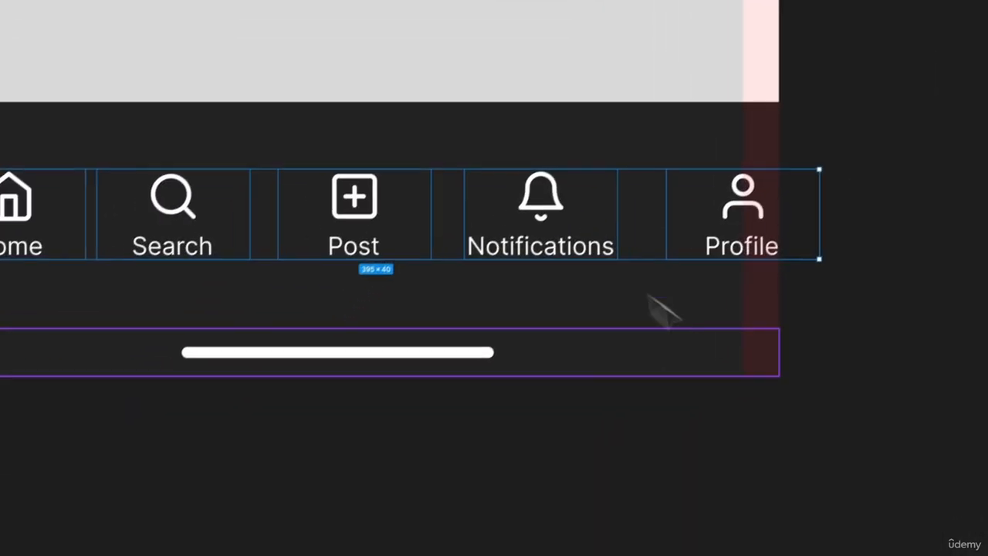
click(758, 443)
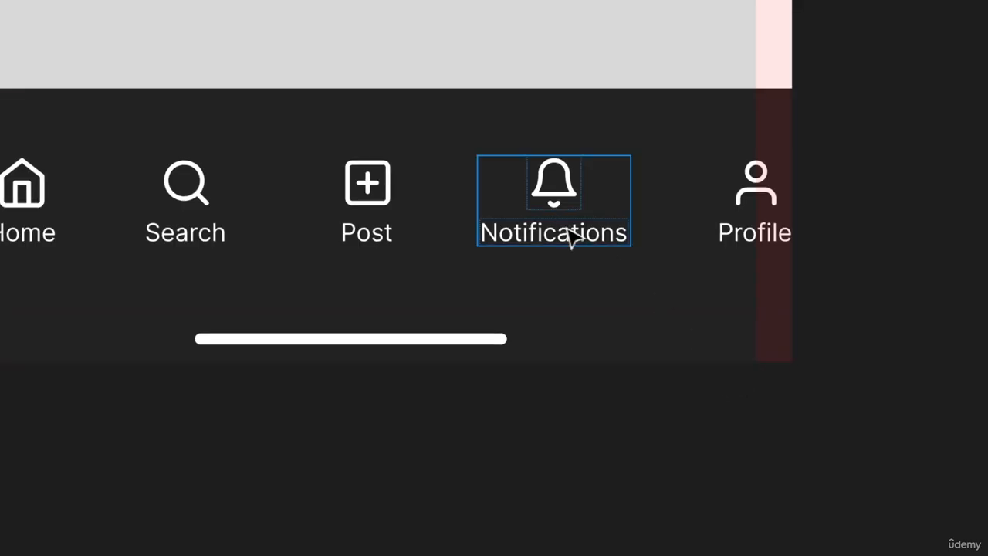
- Combine the five navigation item frames into one auto layout frame and fit it to the full screen width of 393
click(57, 204)
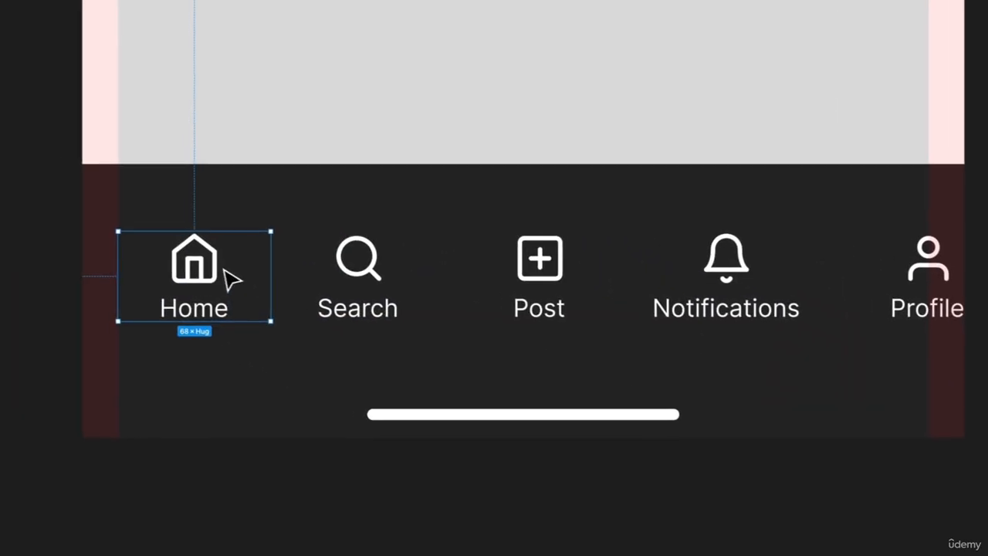
shift+click(334, 276)
shift+click(735, 288)
shift+click(919, 283)
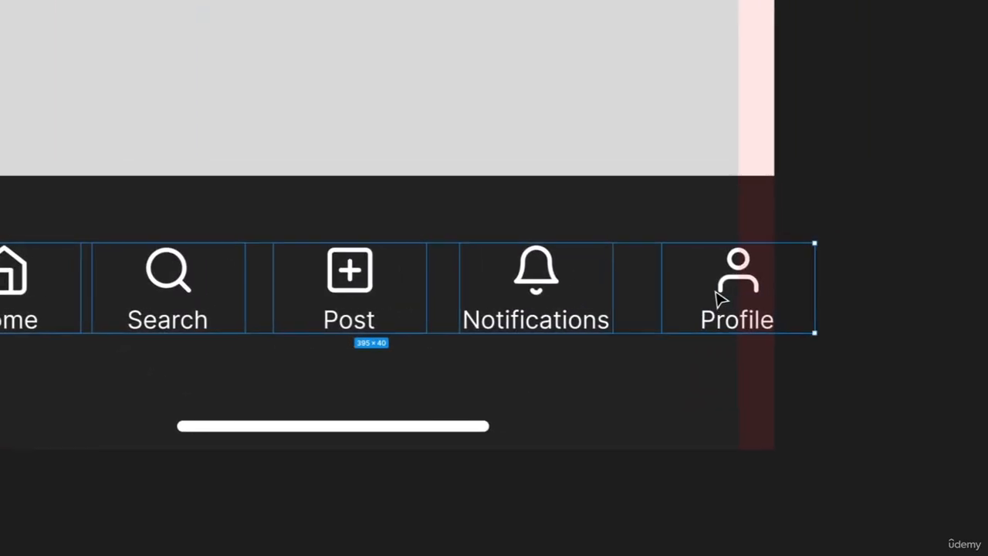
key(shift+a)
drag(557, 295, 520, 291)
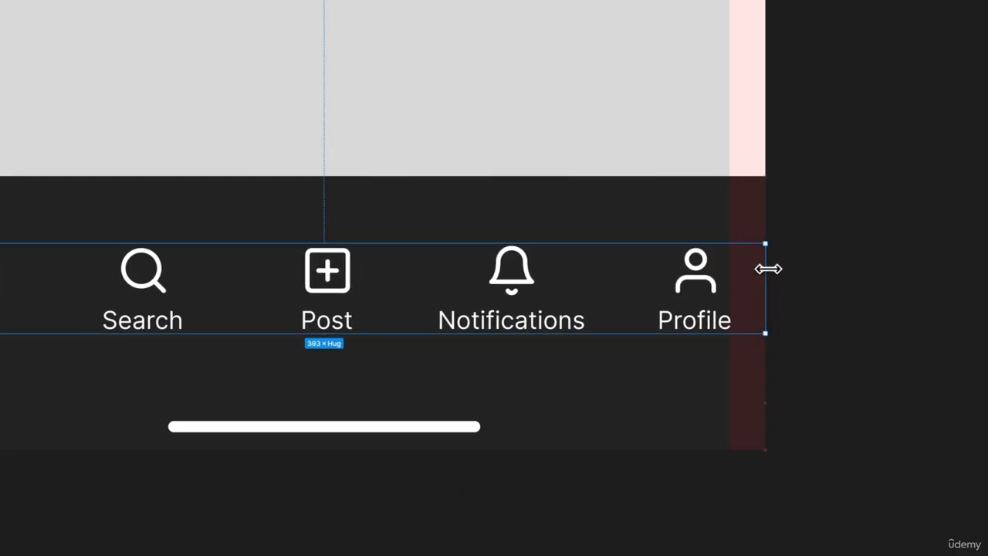
click(331, 292)
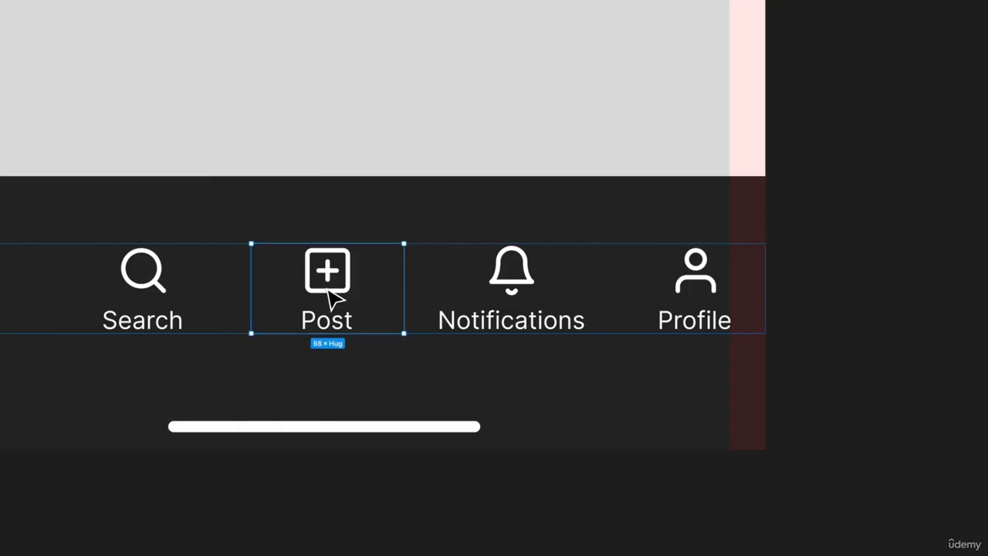
- Narrow the bottom navigation bar frame to 361 so it fits inside the layout margins, and set the spacing between its items to Auto
click(241, 288)
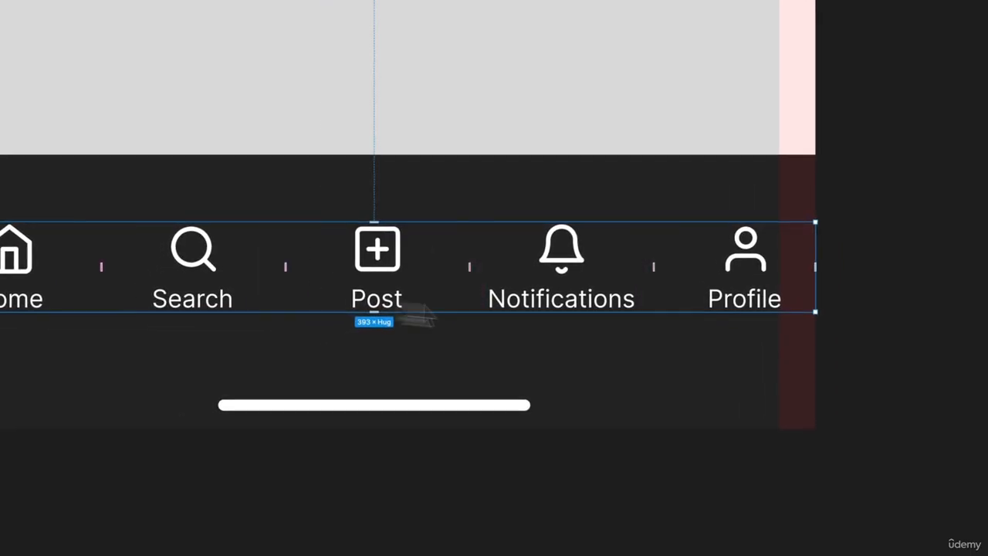
click(906, 215)
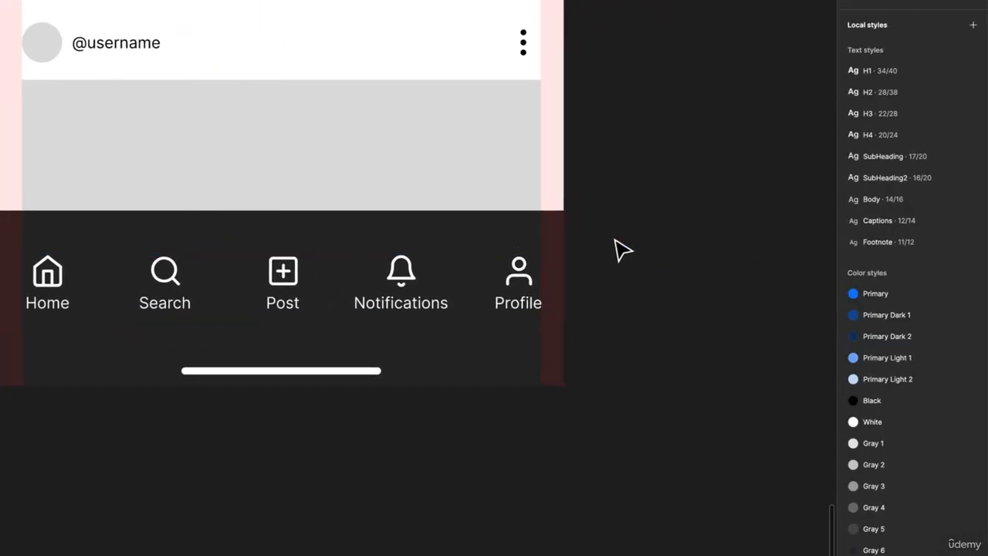
click(282, 282)
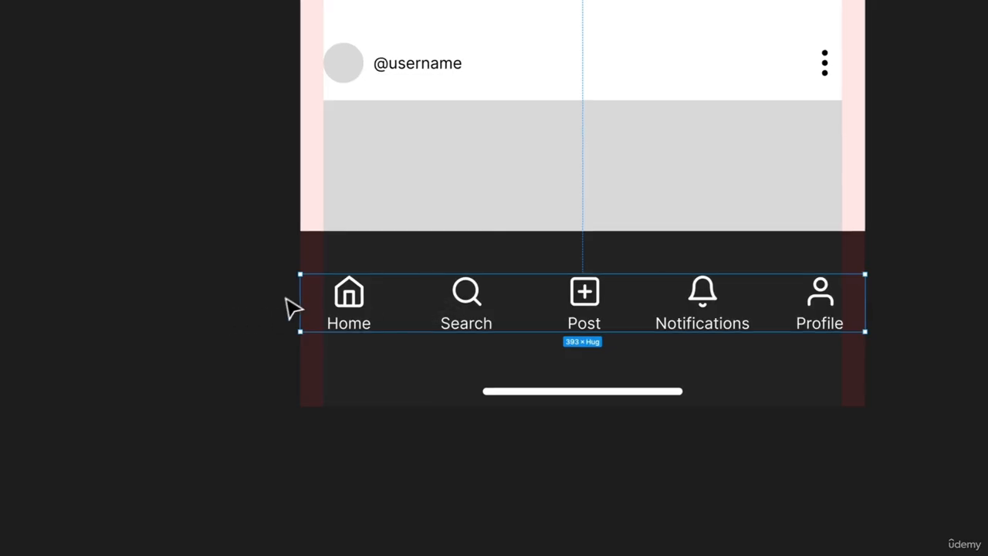
drag(298, 291, 324, 289)
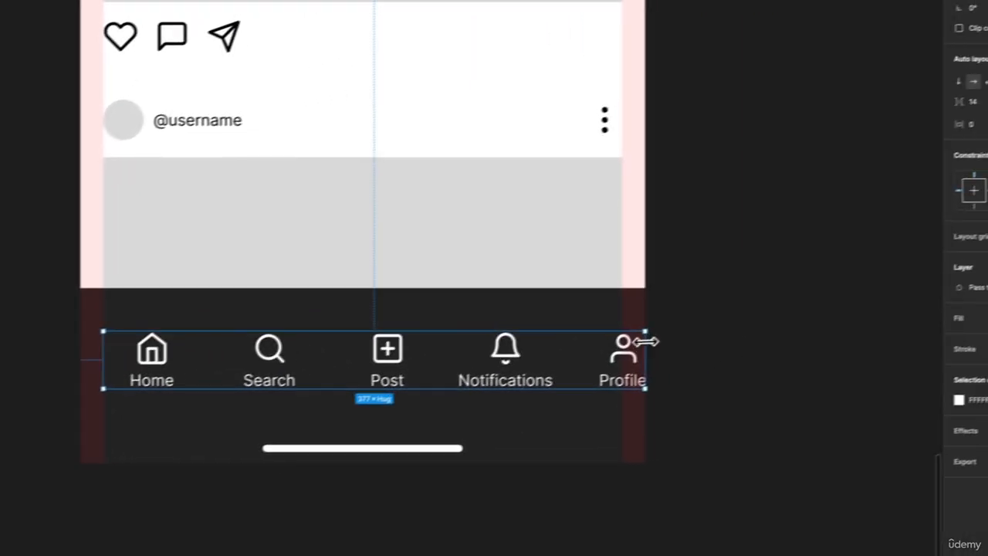
drag(862, 286, 849, 285)
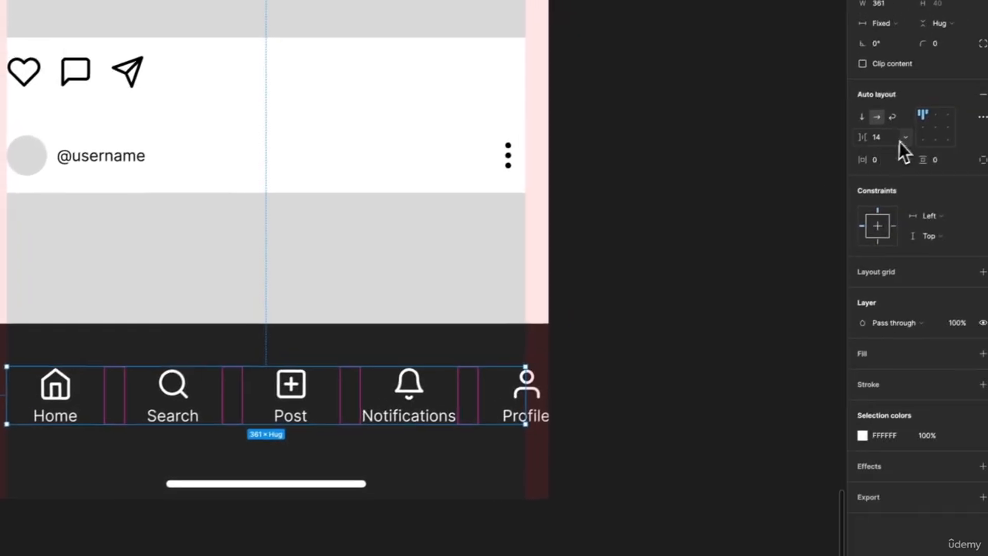
click(970, 109)
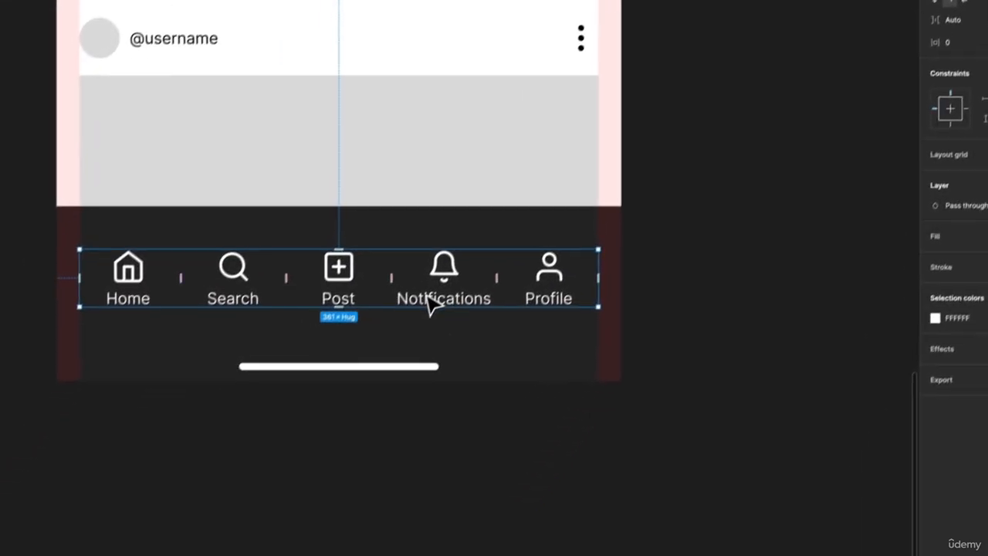
click(588, 426)
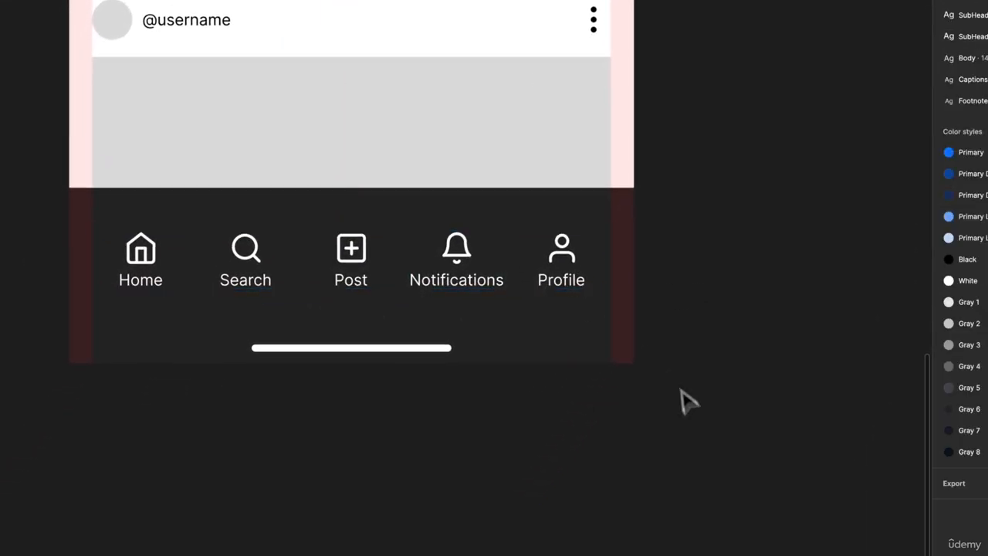
- Review the whole Home wireframe, from the header and stories down to the bottom navigation bar
scroll(519, 334, down, 3)
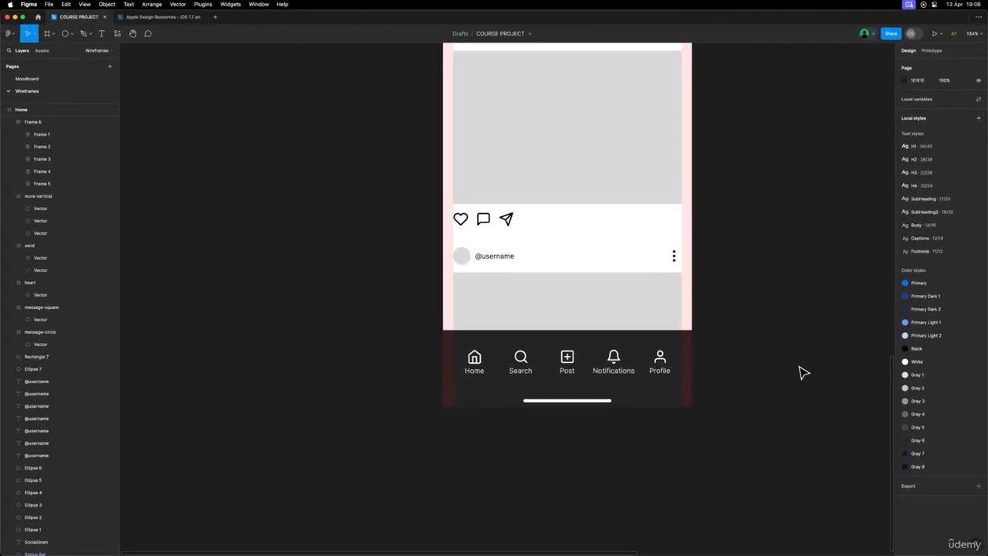
scroll(803, 373, down, 3)
scroll(803, 372, up, 1)
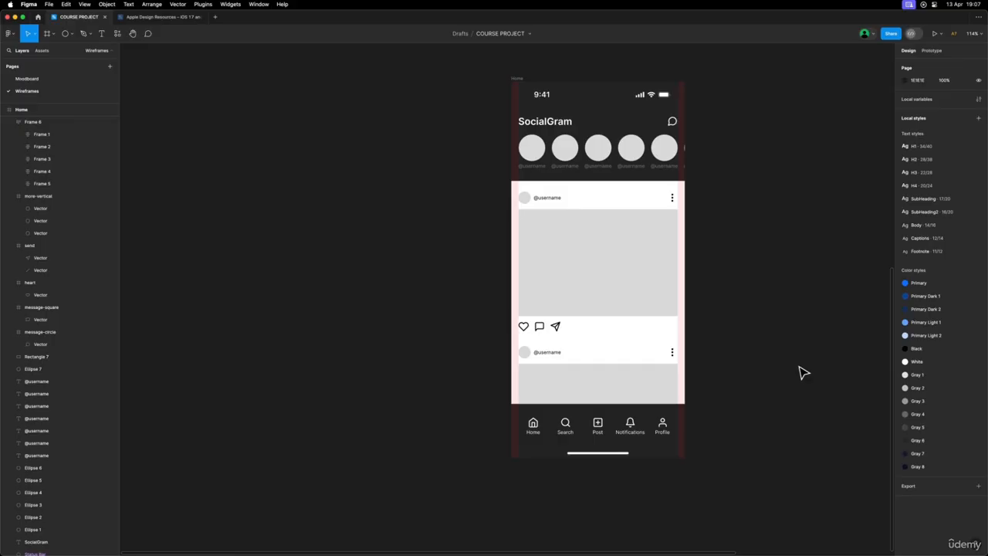
scroll(710, 430, down, 2)
scroll(711, 430, up, 5)
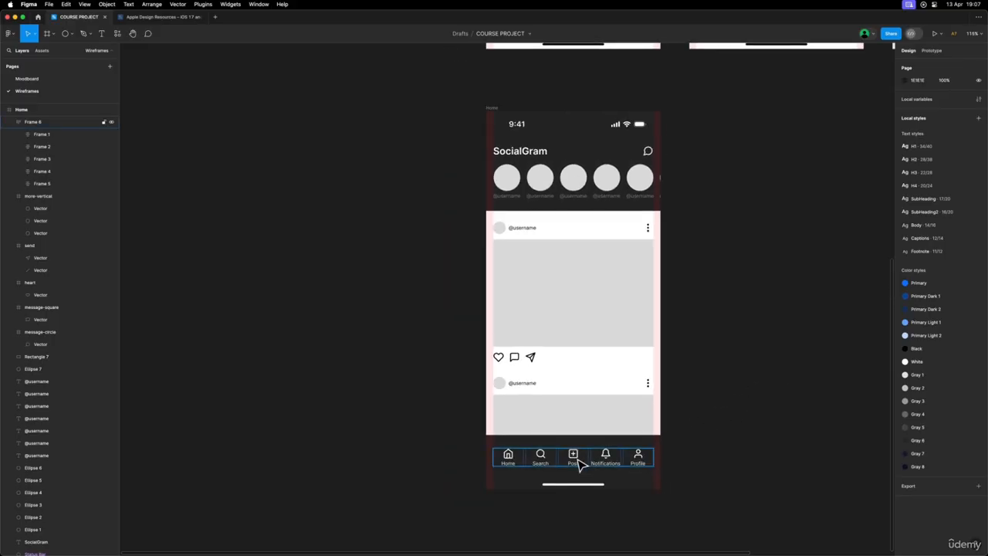
scroll(579, 461, down, 1)
scroll(555, 439, up, 5)
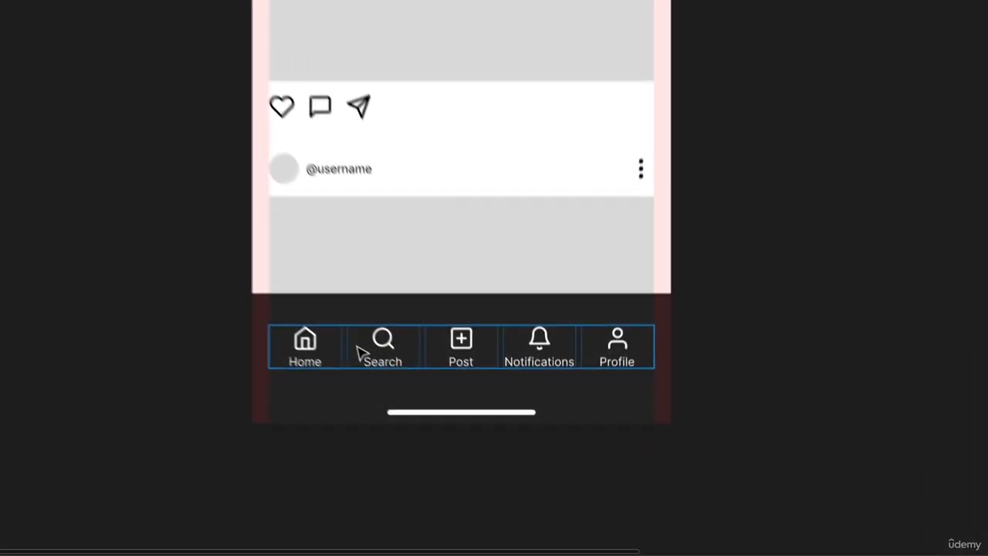
- Inspect the navigation bar frame and its Home, Search, Post, Notifications and Profile item frames one by one
click(409, 410)
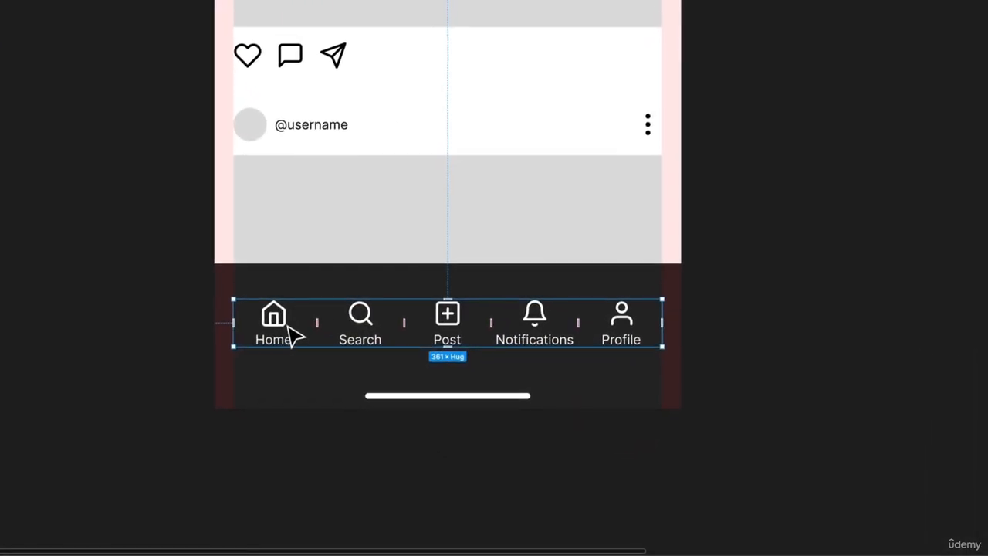
click(291, 335)
click(342, 335)
click(446, 332)
click(540, 324)
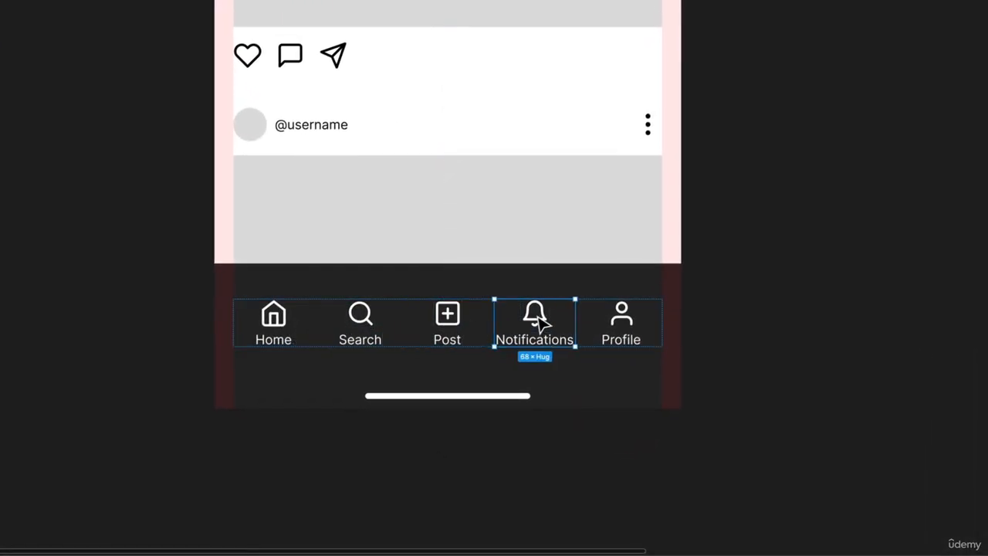
click(608, 329)
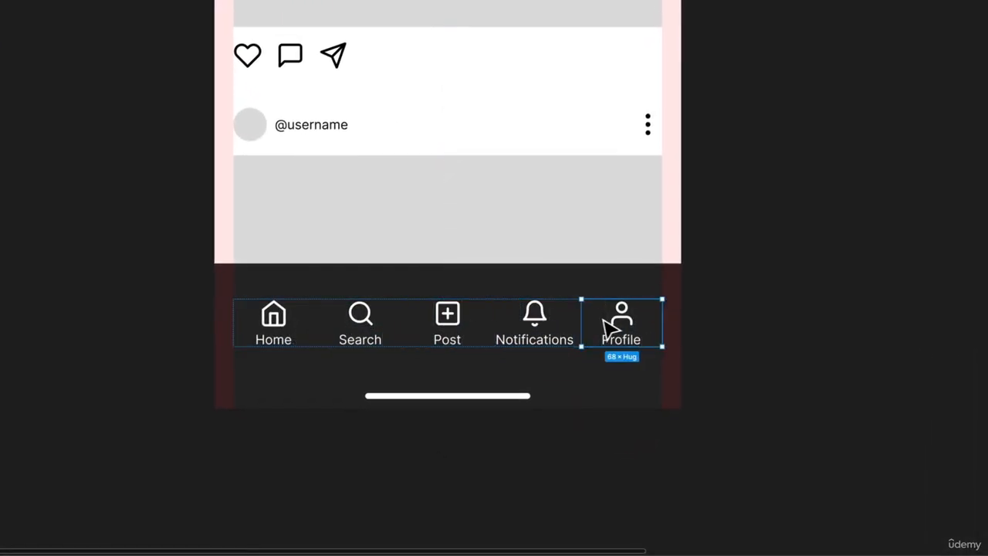
click(638, 366)
click(641, 334)
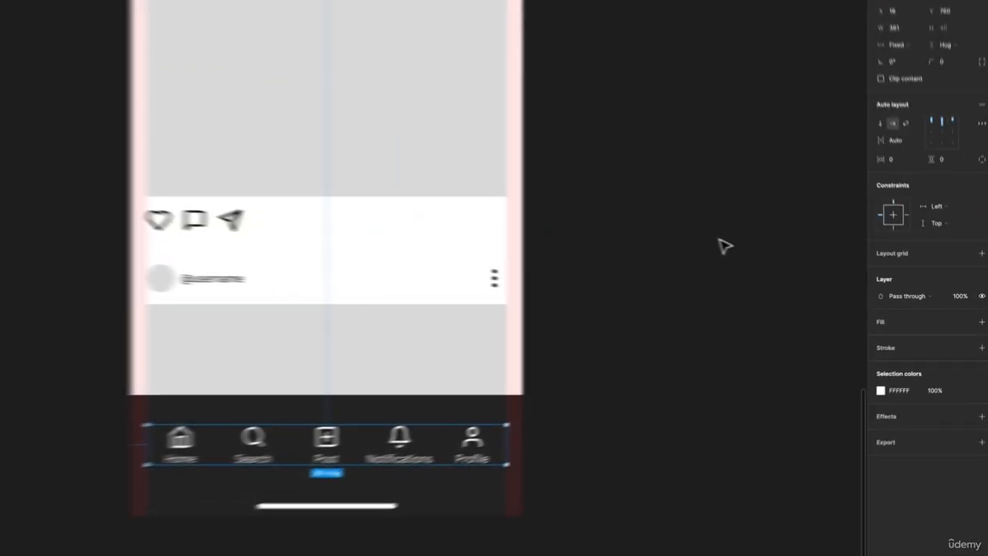
click(675, 352)
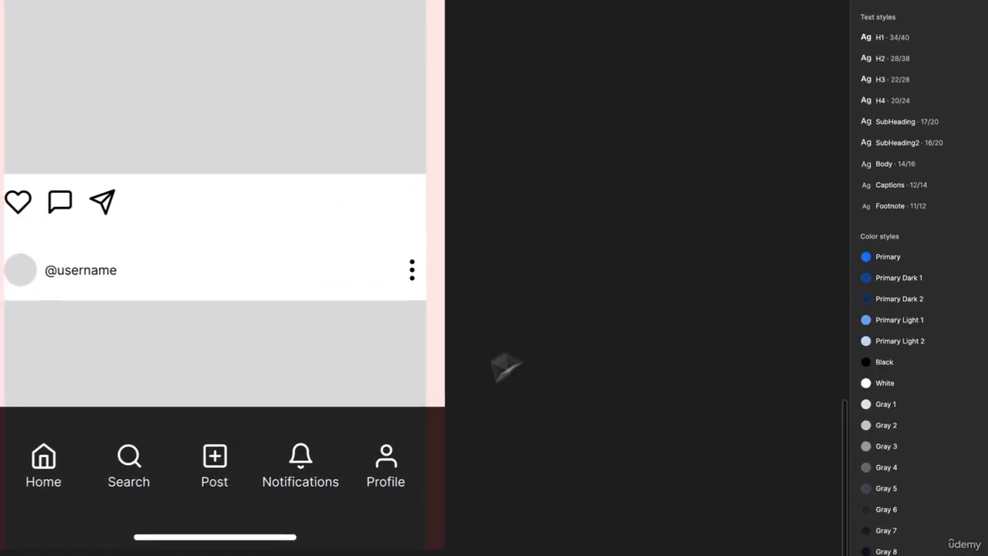
scroll(669, 354, down, 5)
scroll(489, 368, right, 2)
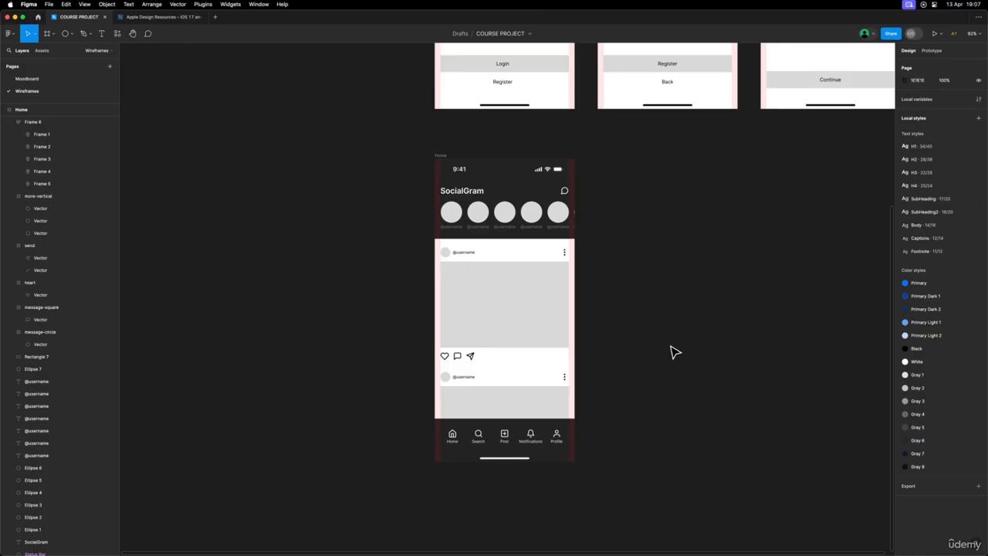
scroll(671, 352, right, 2)
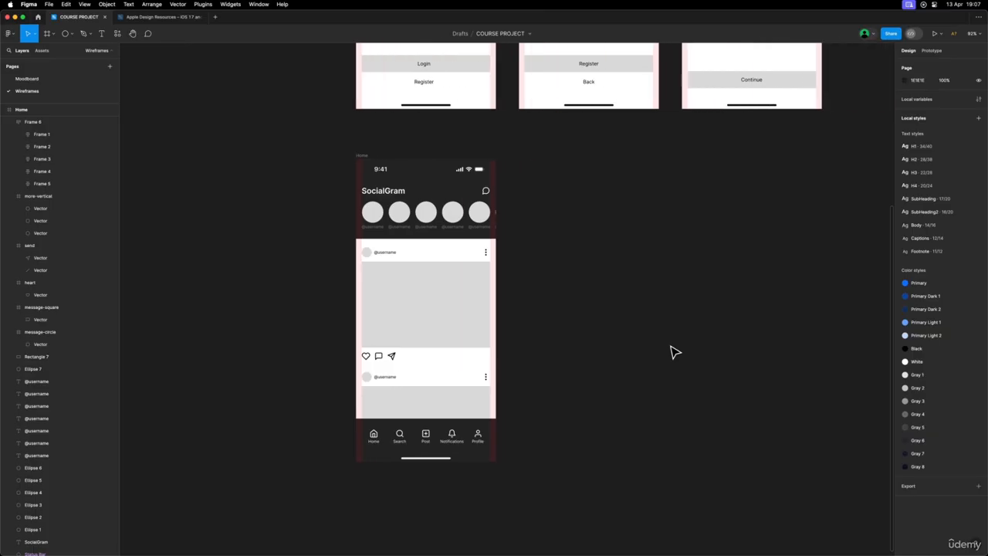